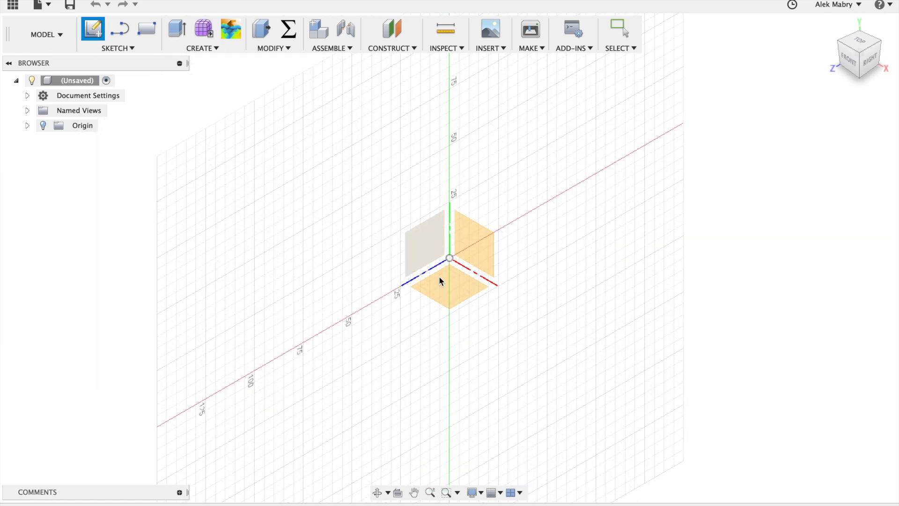
- Start a new sketch on the horizontal origin plane
left_click(448, 287)
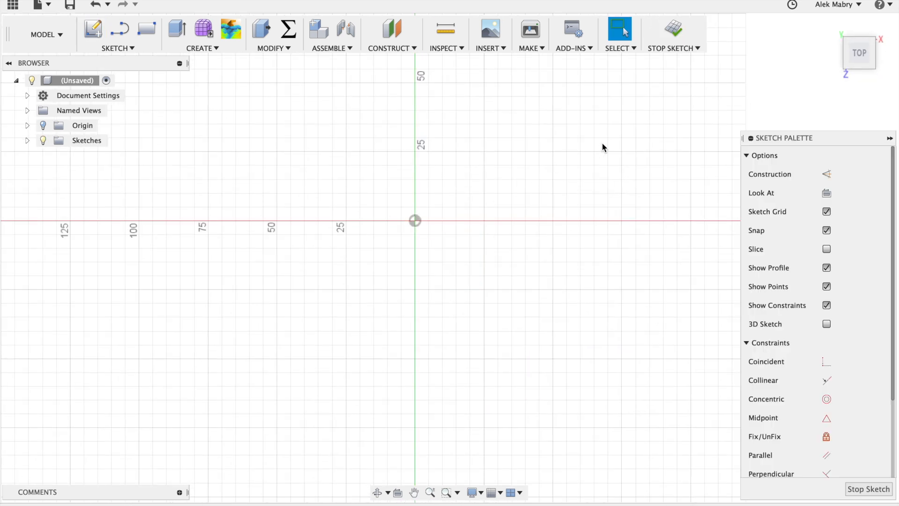
mouse_move(582, 209)
middle_mouse_down()
mouse_move(533, 140)
mouse_move(578, 221)
mouse_move(523, 195)
mouse_move(454, 251)
mouse_move(487, 257)
mouse_move(474, 272)
middle_mouse_up()
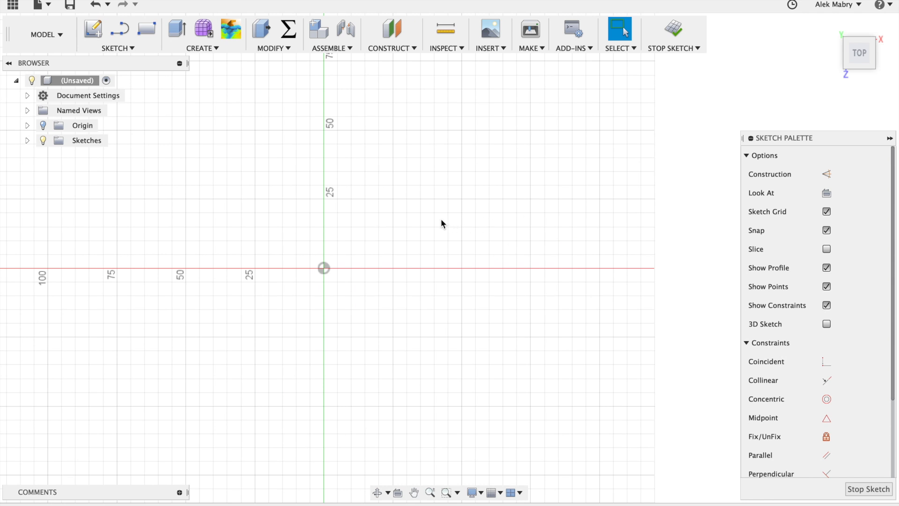
mouse_move(398, 276)
middle_mouse_down("shift")
mouse_move(384, 188)
mouse_move(444, 223)
mouse_move(380, 242)
mouse_move(404, 232)
middle_mouse_up("shift")
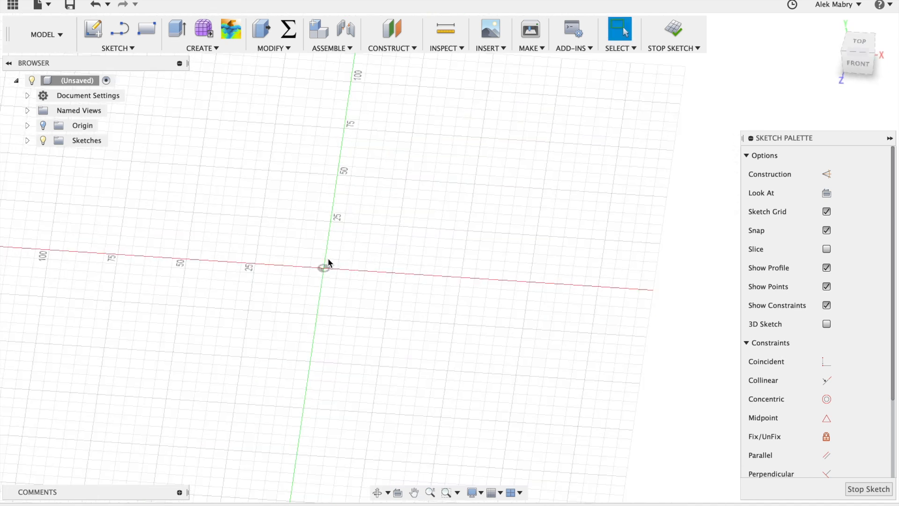
scroll(329, 262, "up", 5)
scroll(326, 262, "down", 3)
scroll(332, 262, "down", 3)
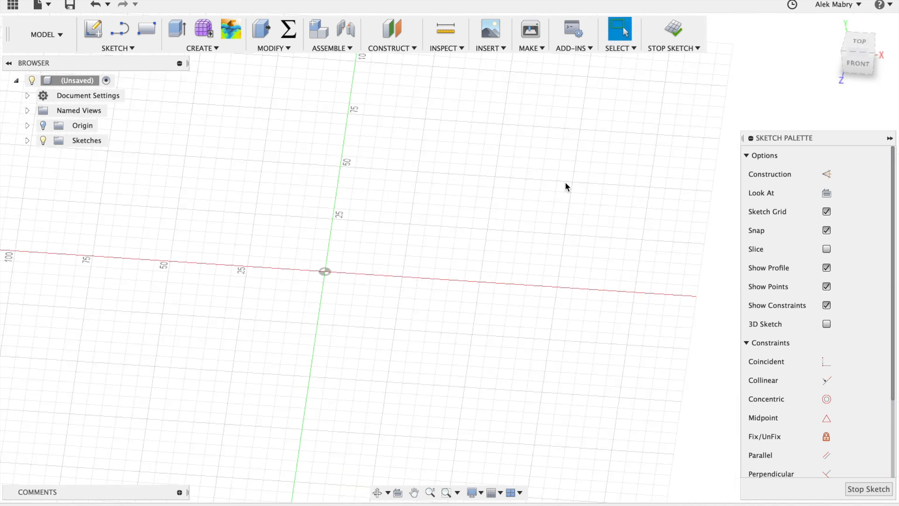
mouse_move(861, 40)
left_mouse_down()
mouse_move(829, 37)
mouse_move(824, 64)
mouse_move(848, 55)
left_mouse_up()
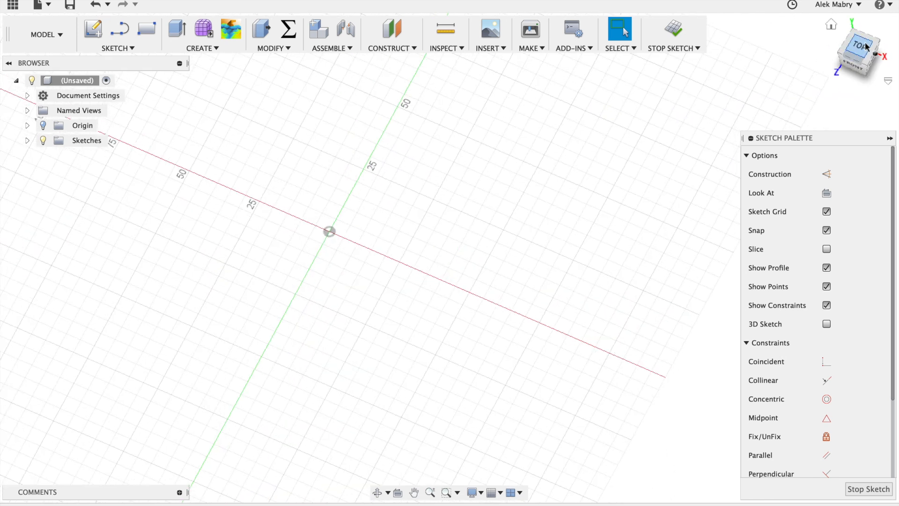
left_click(862, 47)
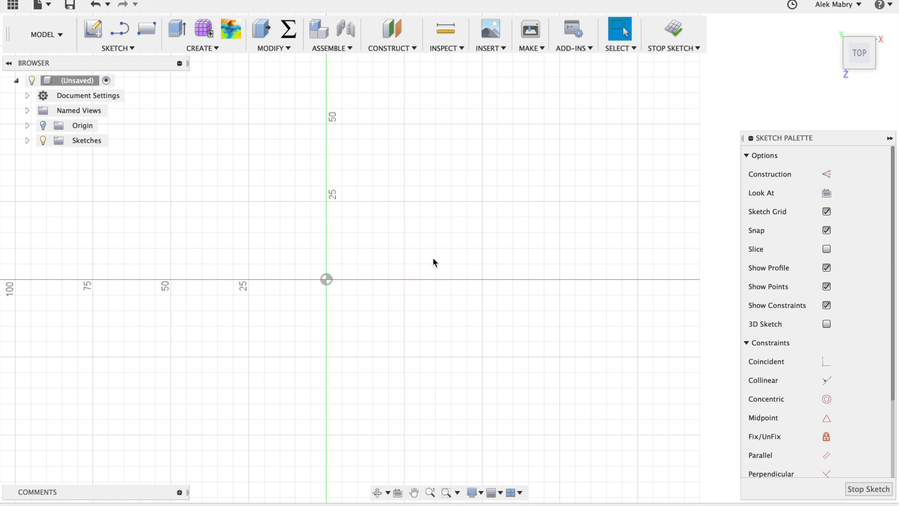
scroll(433, 258, "down", 10, "shift")
scroll(433, 258, "up", 8, "shift")
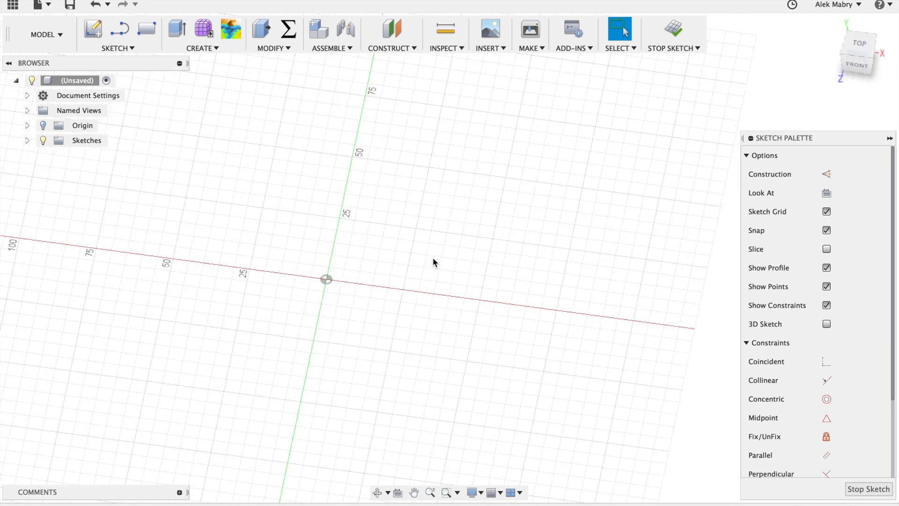
scroll(433, 259, "left", 4)
scroll(433, 258, "right", 3)
scroll(434, 258, "up", 2)
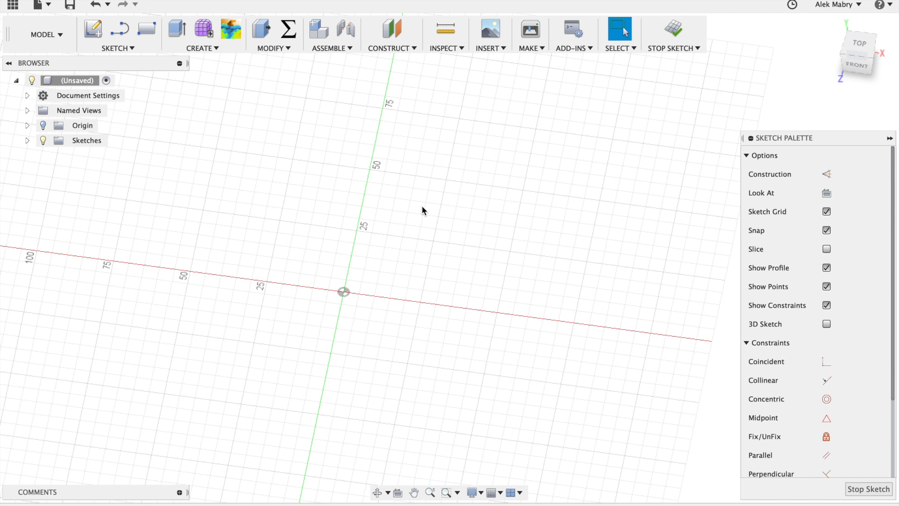
scroll(422, 206, "up", 5)
scroll(422, 206, "down", 5)
scroll(422, 207, "up", 4)
scroll(421, 205, "up", 2)
scroll(422, 206, "down", 4)
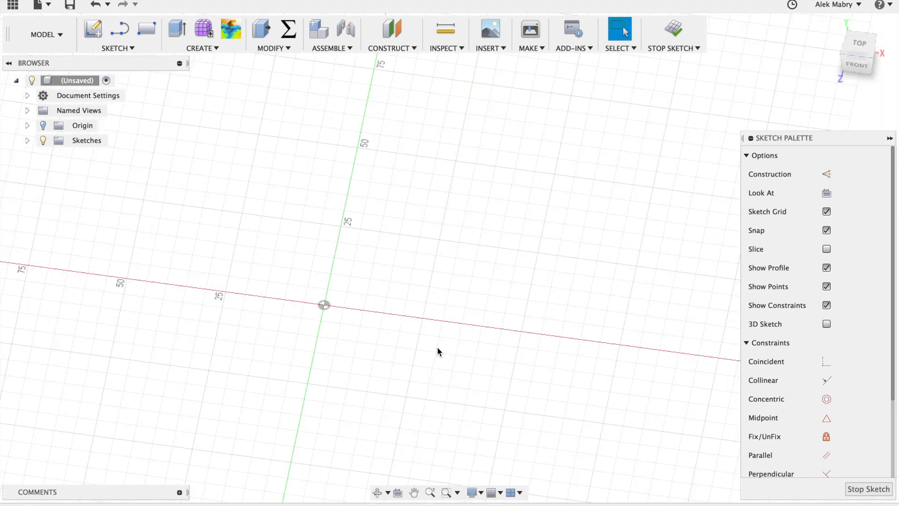
scroll(447, 217, "down", 2)
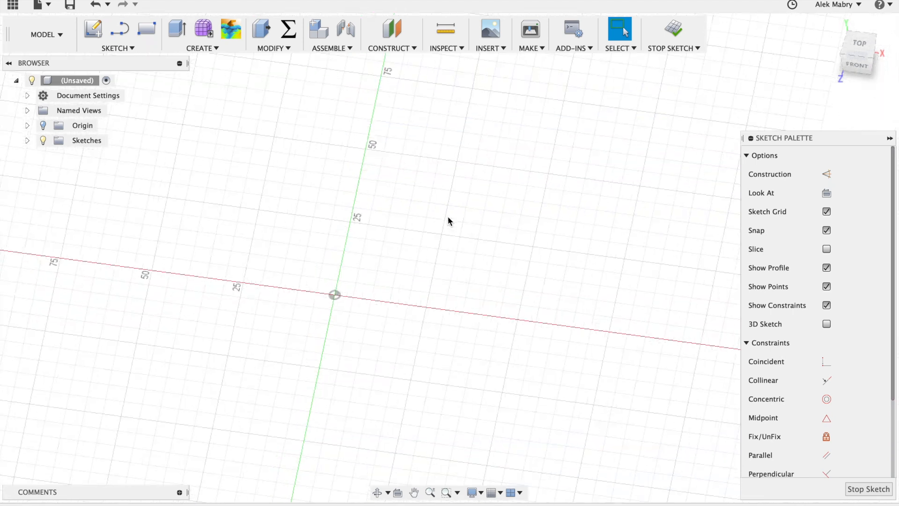
- Face the sketch plane from the top and sketch a two-point rectangle of about 93 by 57 mm with its lower-left corner on the origin
left_click(863, 45)
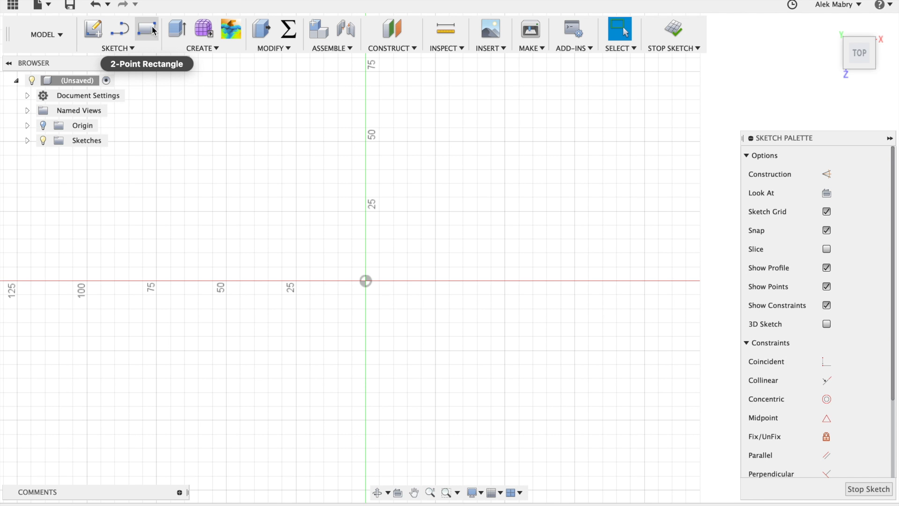
left_click(117, 48)
mouse_move(148, 92)
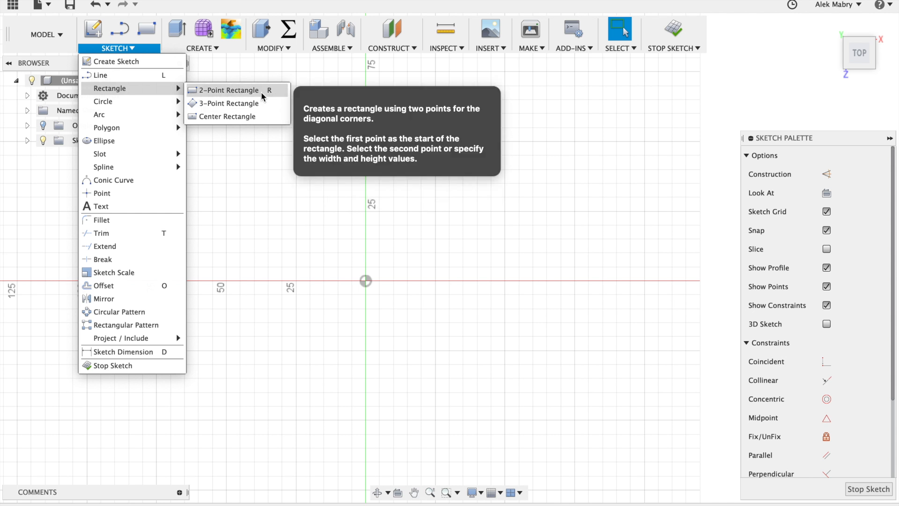
left_click(146, 29)
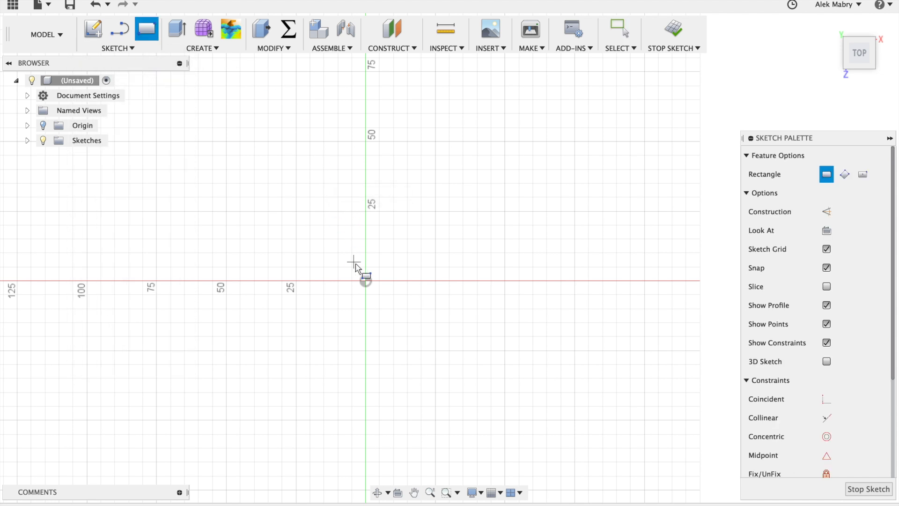
left_click(365, 281)
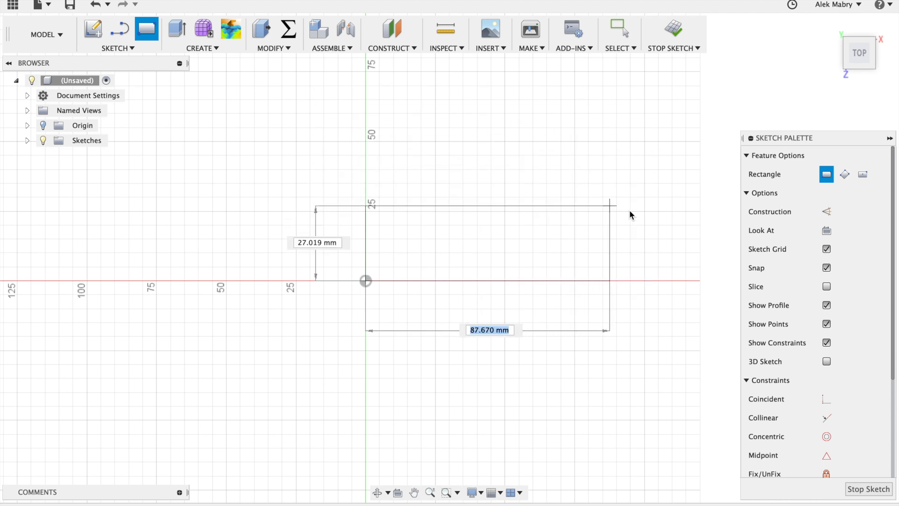
left_click(627, 123)
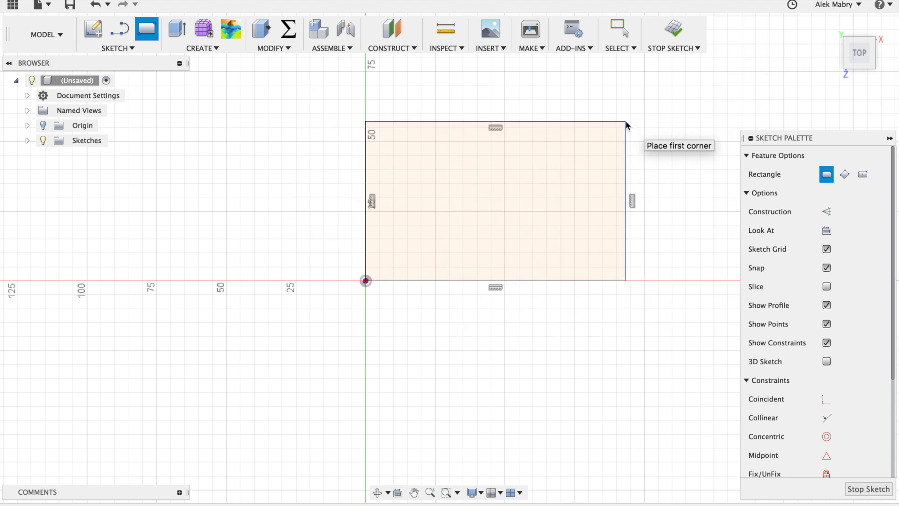
scroll(451, 235, "up", 1)
scroll(415, 234, "down", 3)
scroll(550, 181, "up", 3)
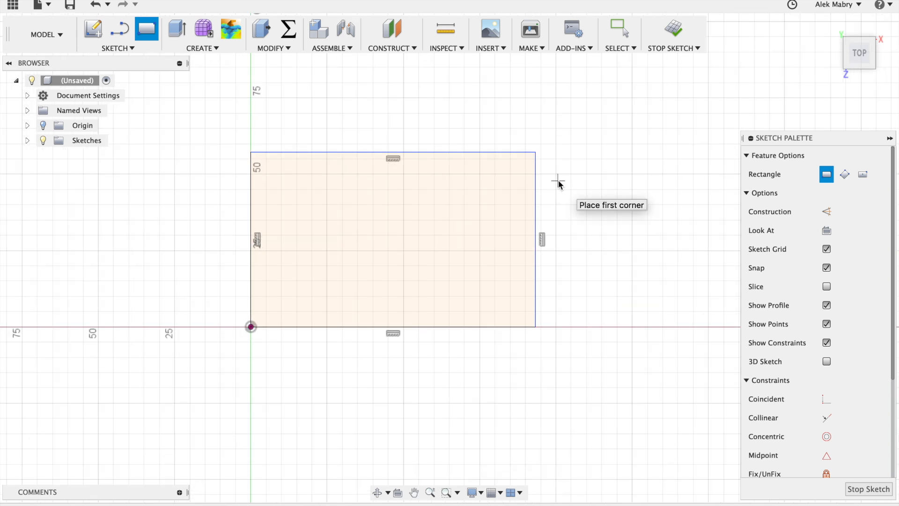
- Add a sketch dimension below the rectangle's bottom edge and set its length to 200 mm
left_click(131, 48)
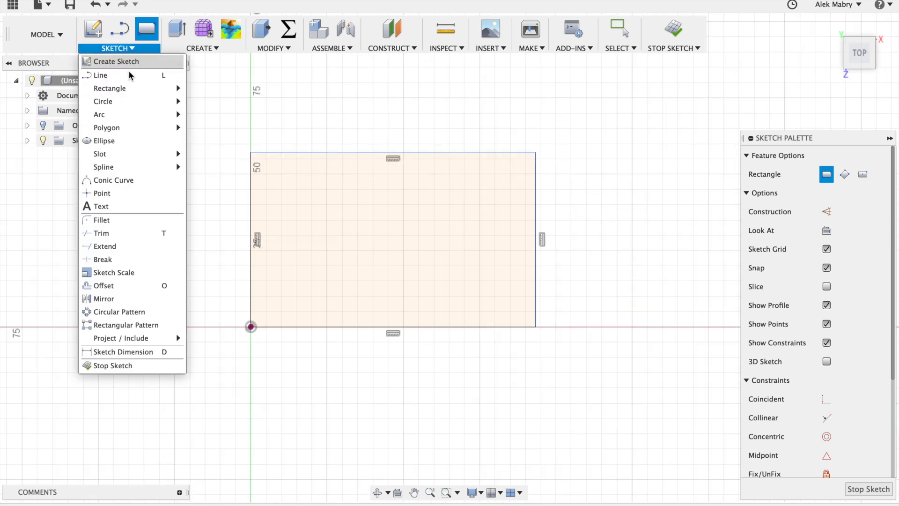
left_click(157, 350)
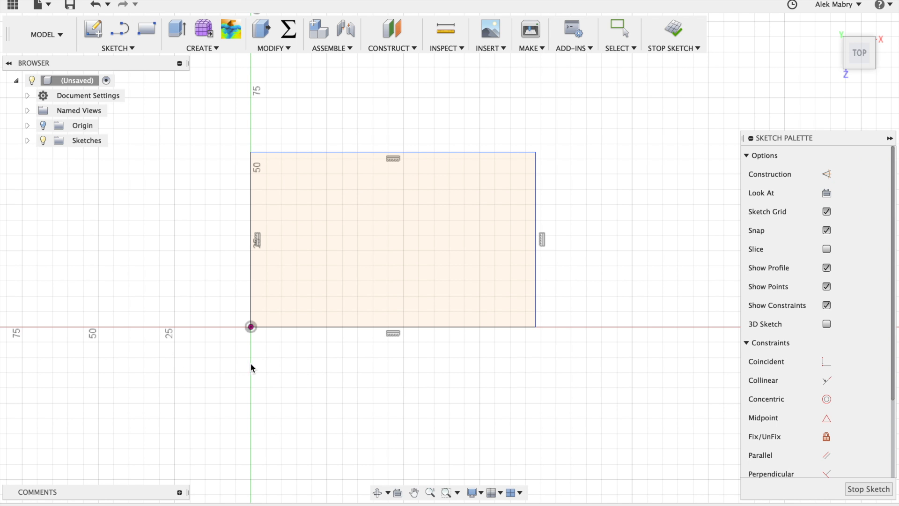
left_click(364, 329)
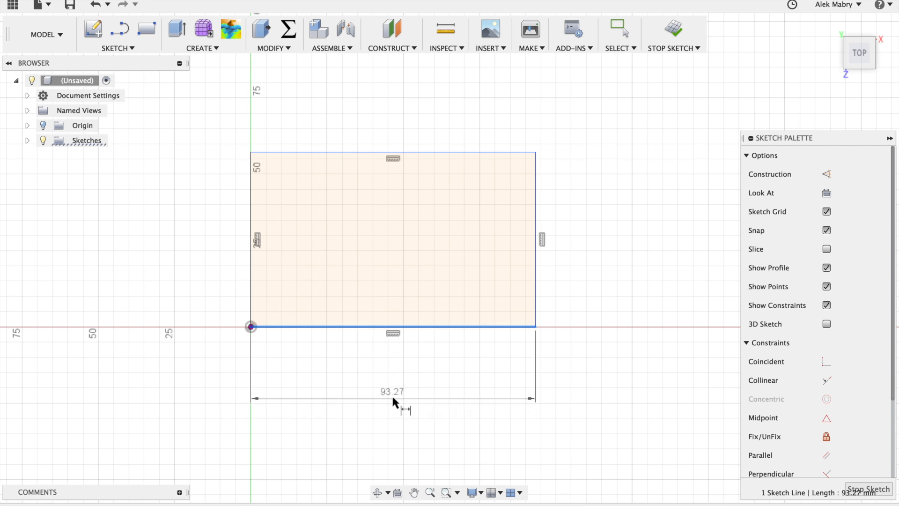
left_click(394, 398)
type("200mm")
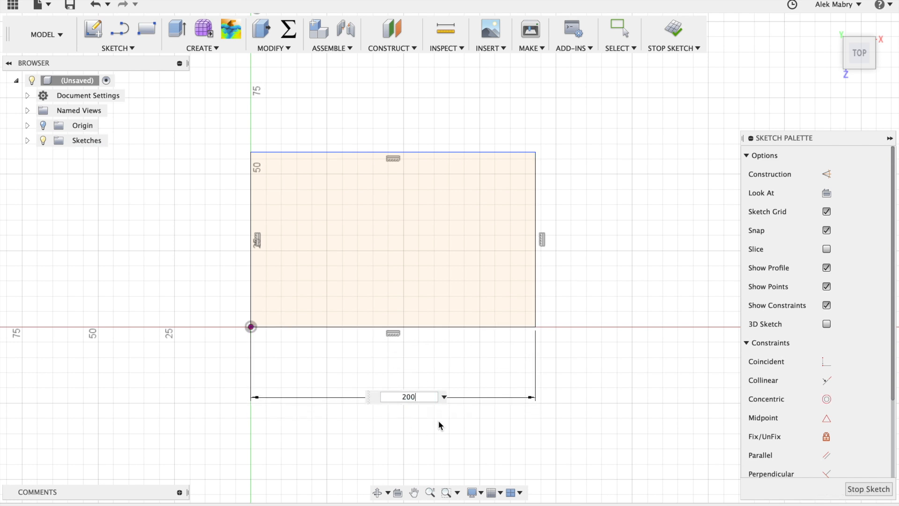
key("Return")
- Dimension the rectangle's left edge as 150 mm, with the dimension outside the profile, and finish the sketch
scroll(418, 328, "down", 3)
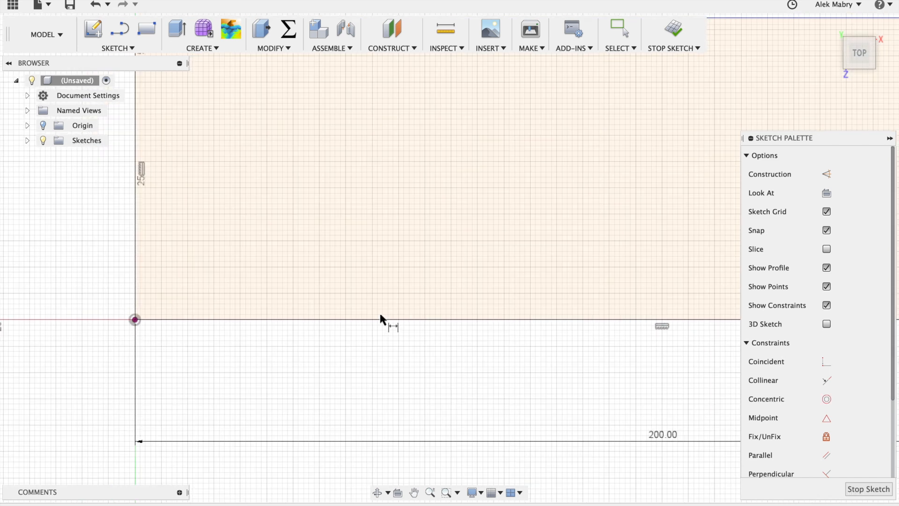
scroll(333, 316, "up", 5)
scroll(449, 219, "down", 2)
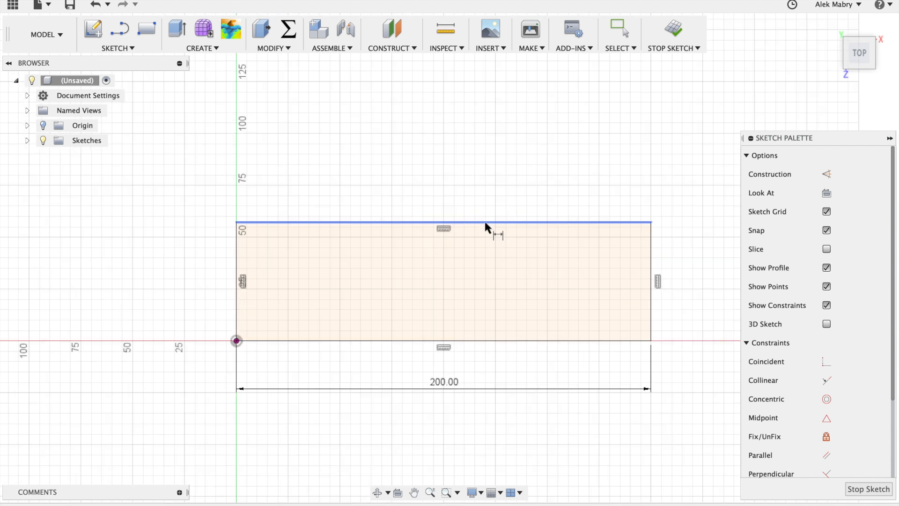
left_click(238, 251)
left_click(184, 246)
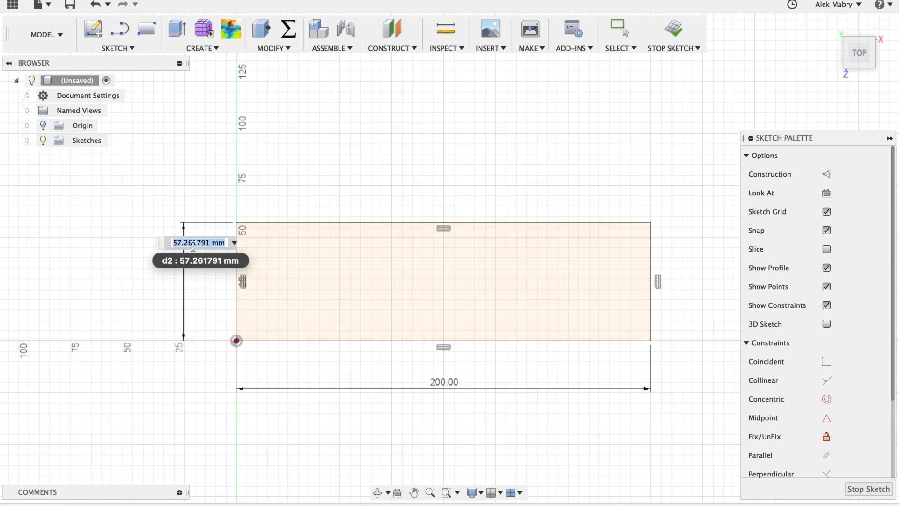
type("150mm")
key("Return")
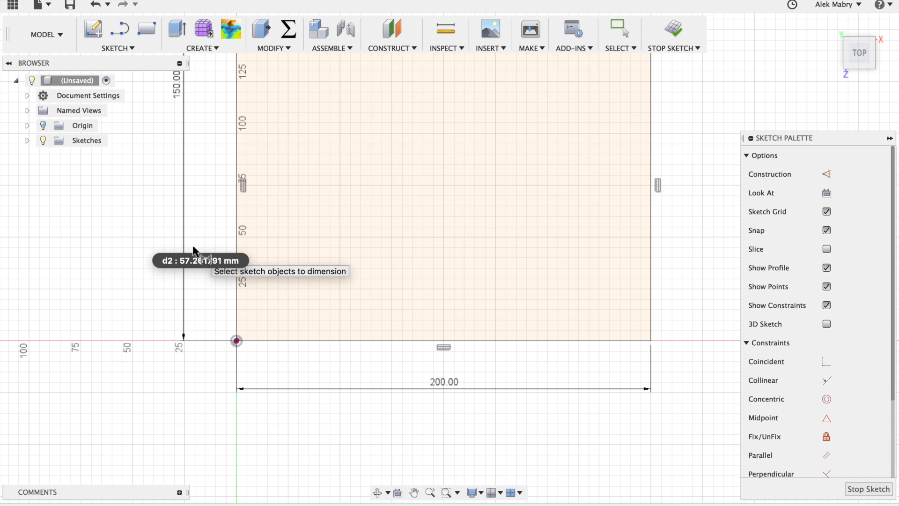
scroll(273, 291, "down", 5)
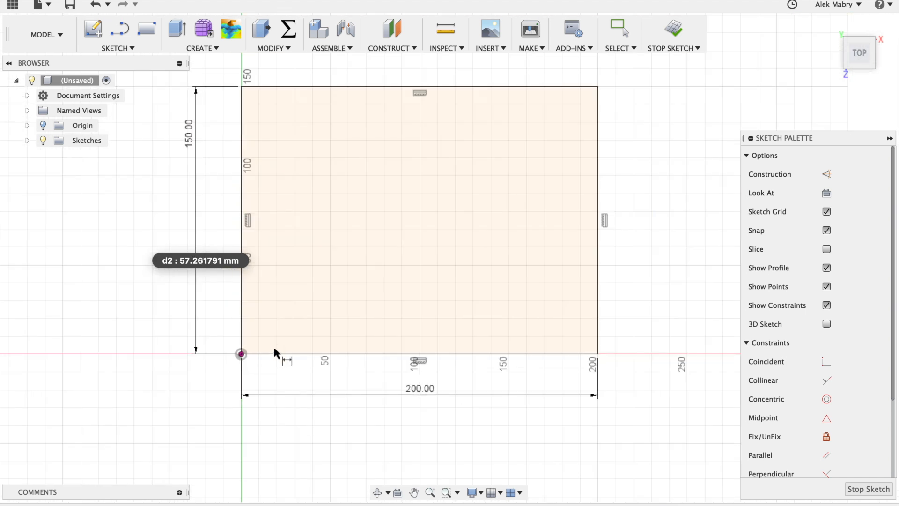
left_click_drag(215, 195, 210, 244)
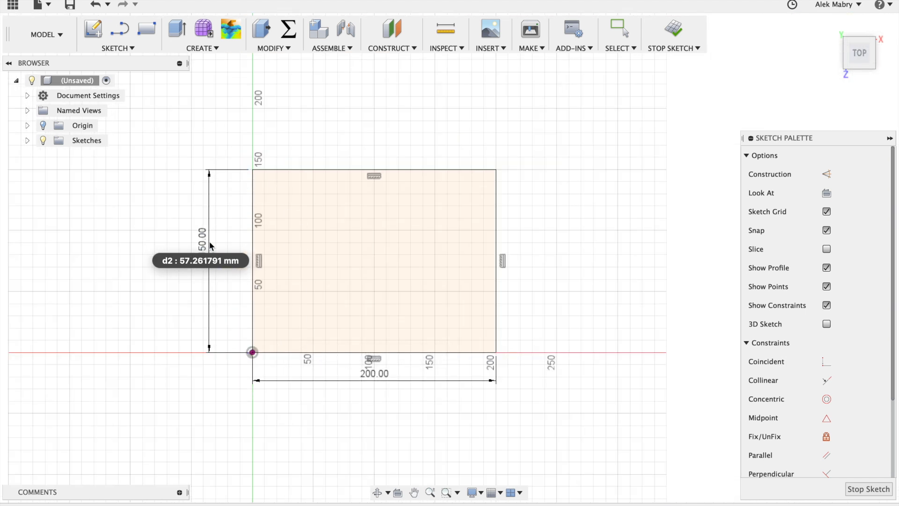
left_click(672, 31)
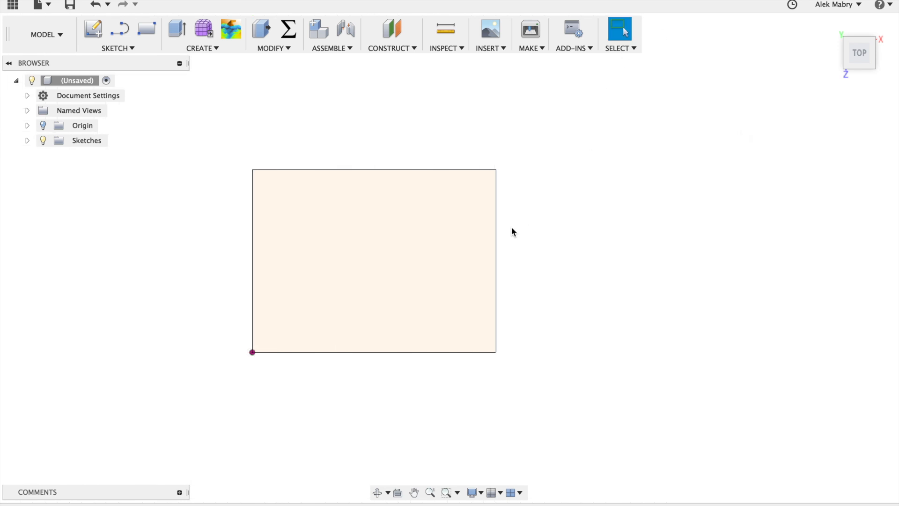
- Extrude the rectangle profile upward by 0.5 in to one side as a new body
middle_click_drag(453, 256, 459, 229, "shift")
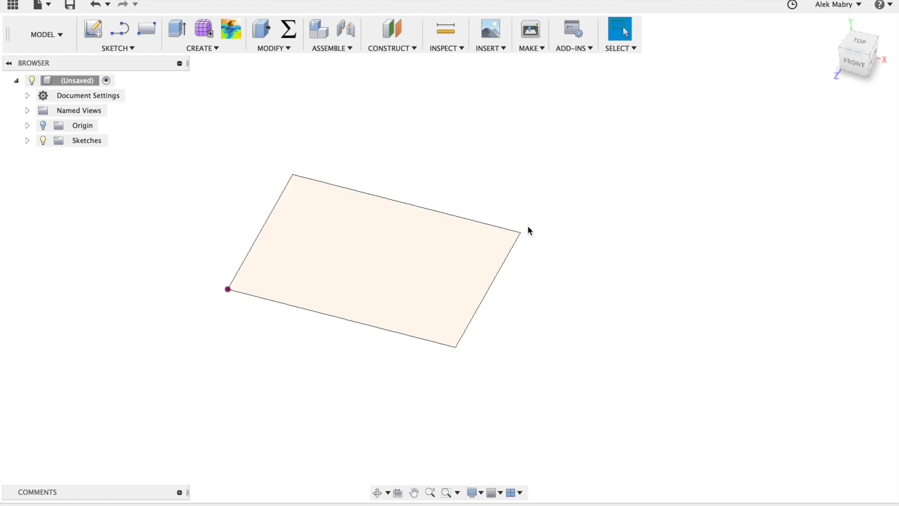
scroll(541, 228, "up", 2)
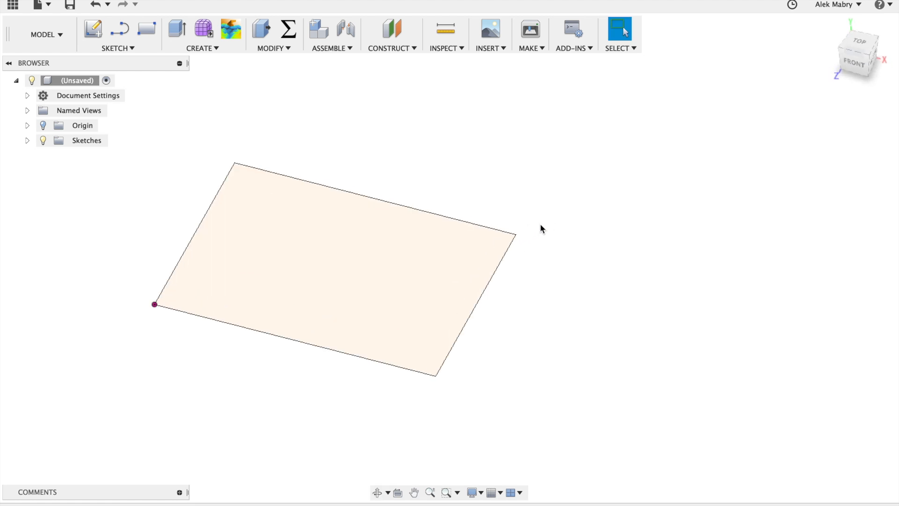
left_click(177, 31)
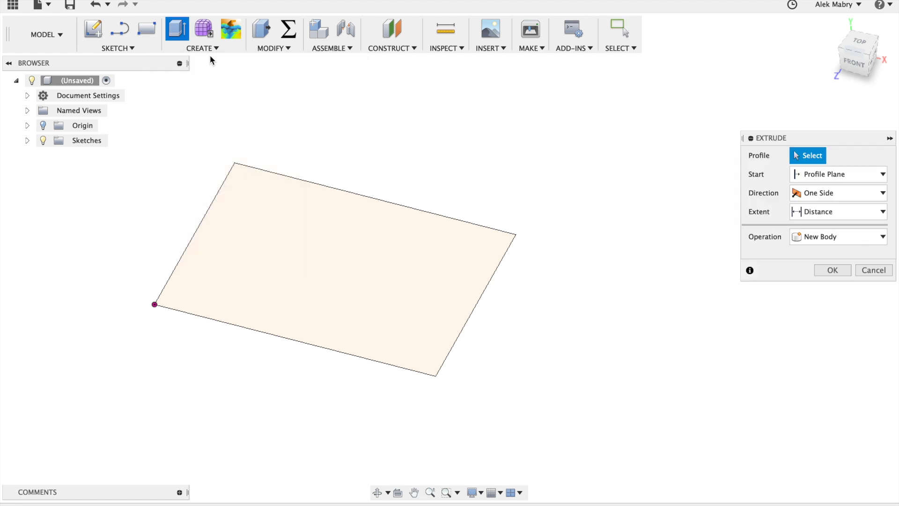
left_click(363, 242)
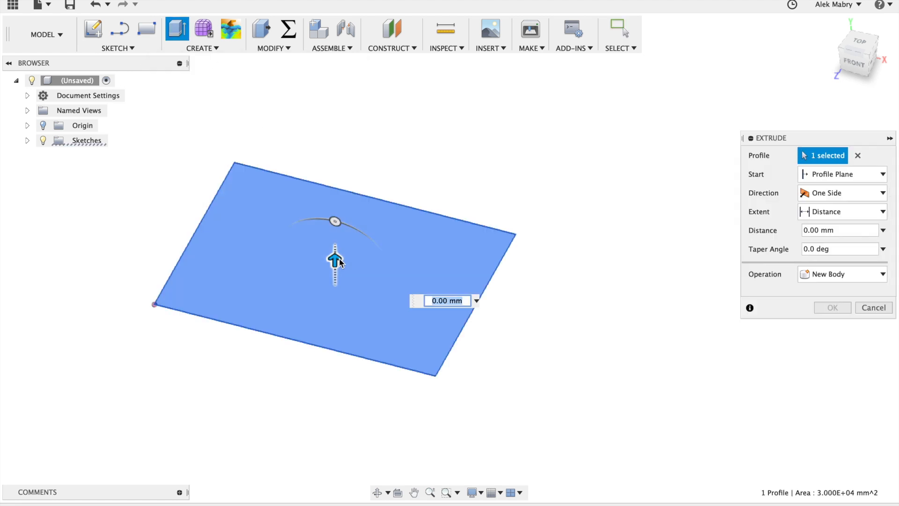
mouse_move(335, 258)
left_mouse_down()
mouse_move(338, 187)
mouse_move(347, 237)
left_mouse_up()
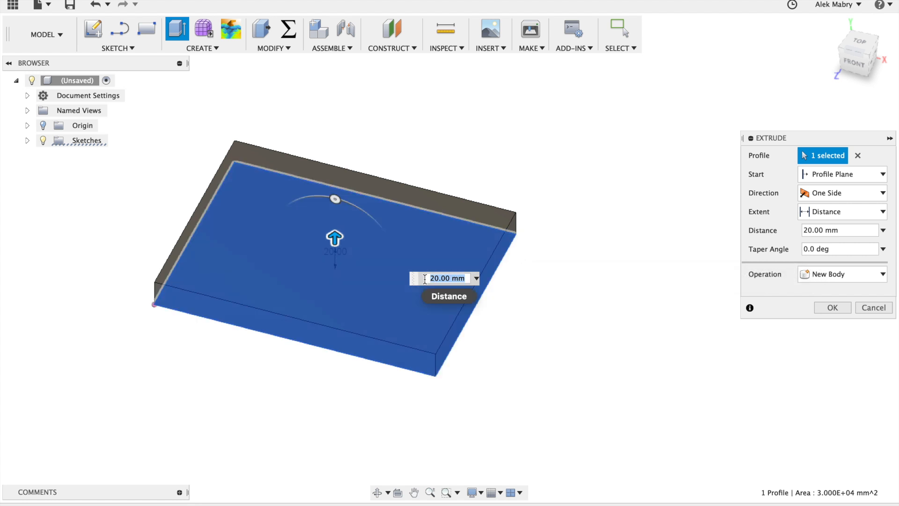
type("0")
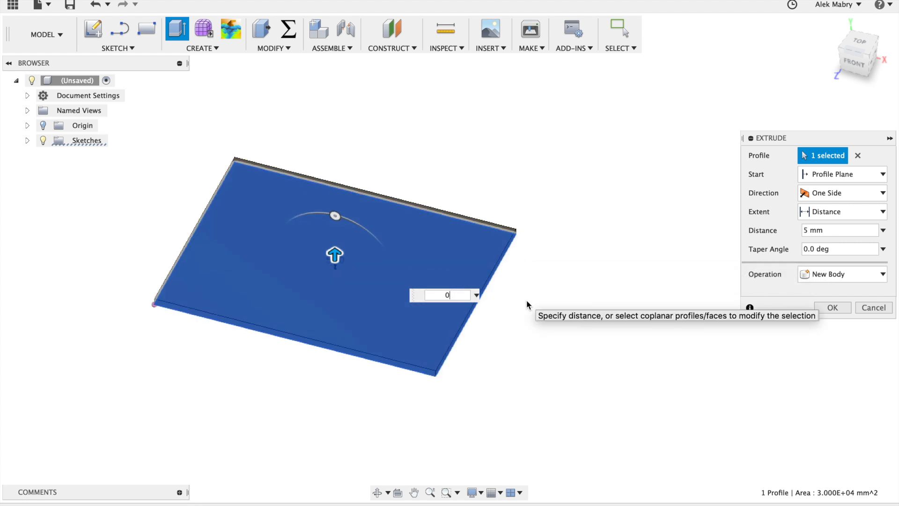
type(".5in")
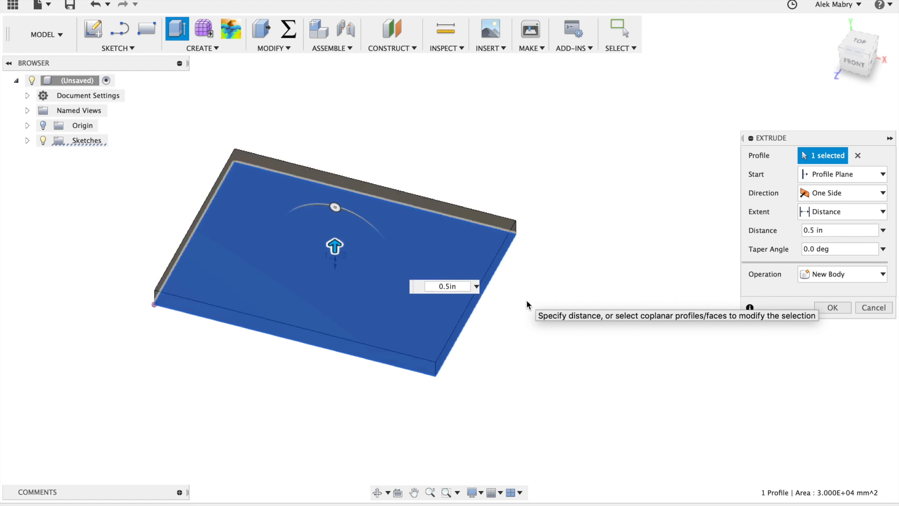
key("Return")
scroll(681, 222, "down", 2)
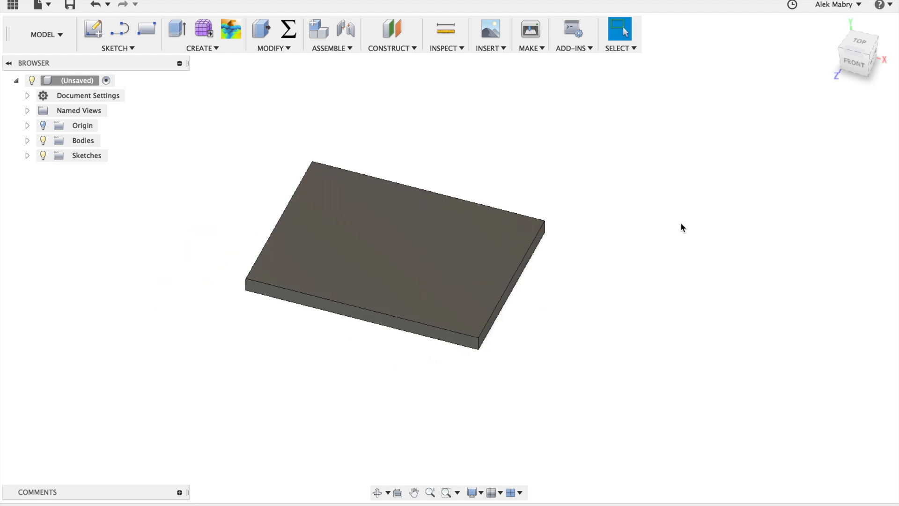
- Fillet the plate's four vertical corner edges with a 20 mm constant radius
scroll(399, 244, "up", 1)
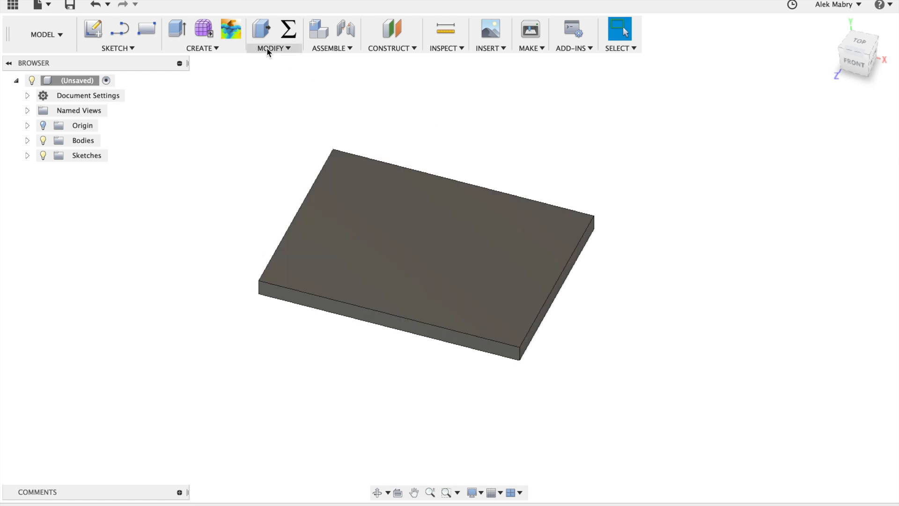
left_click(268, 49)
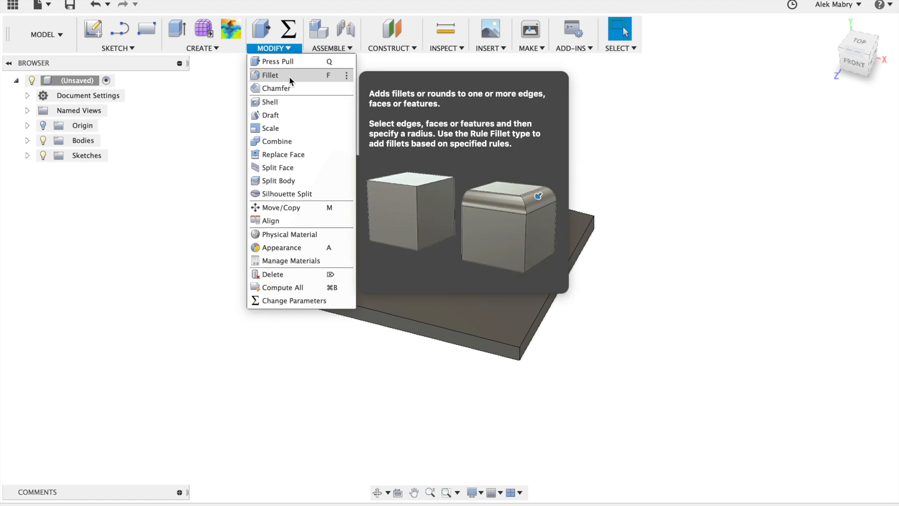
left_click(283, 75)
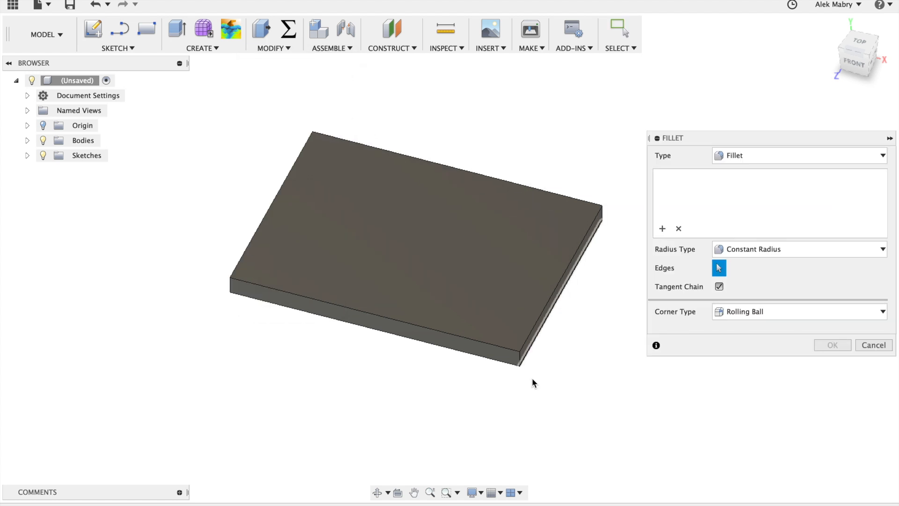
left_click(518, 358)
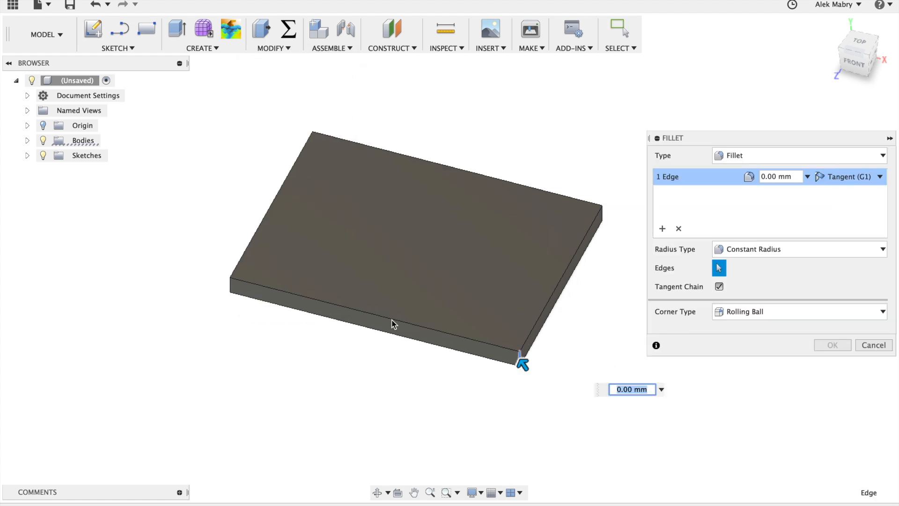
left_click(230, 287)
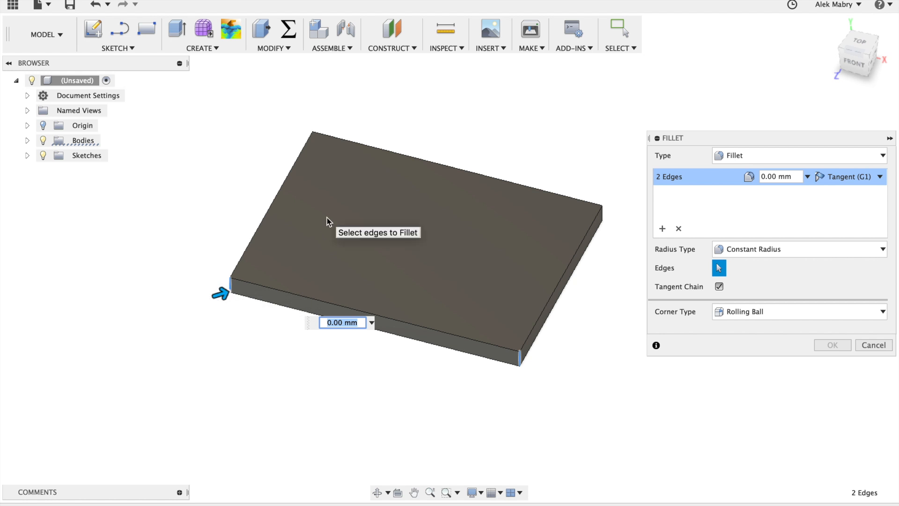
middle_click_drag(239, 234, 418, 223, "shift")
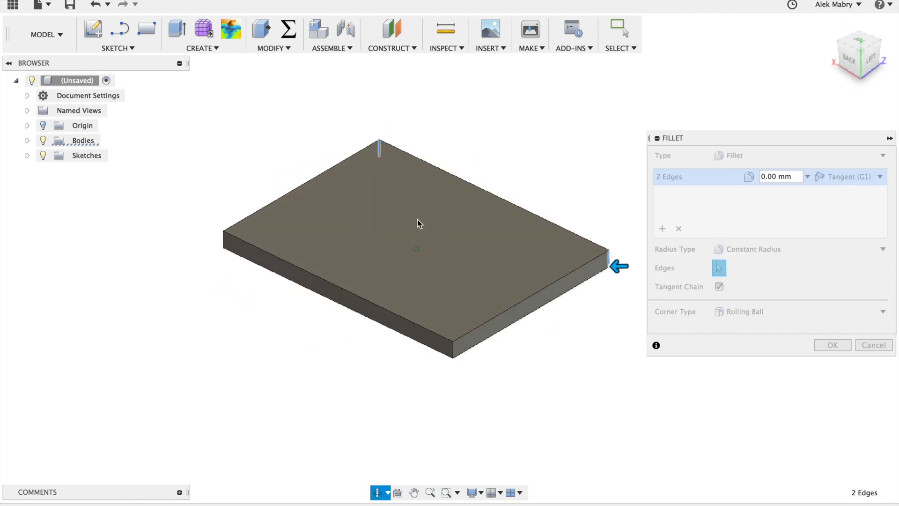
left_click(457, 337)
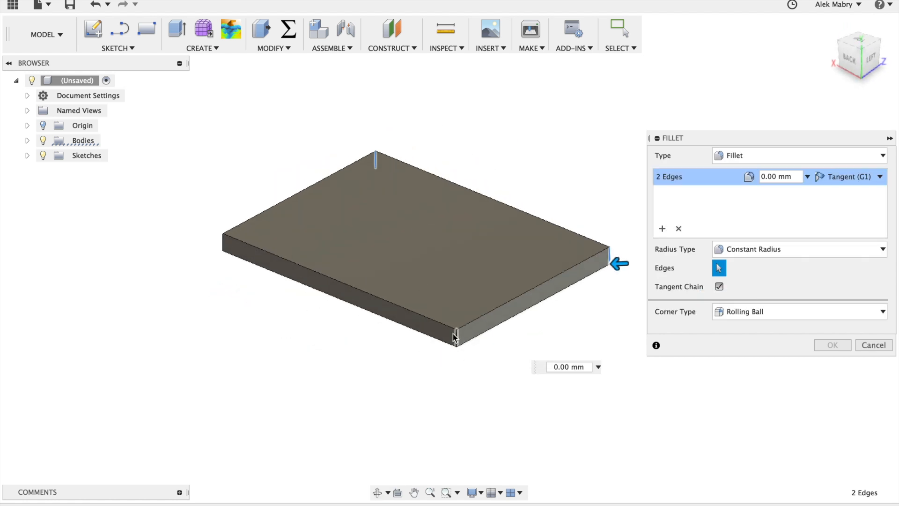
left_click(223, 245)
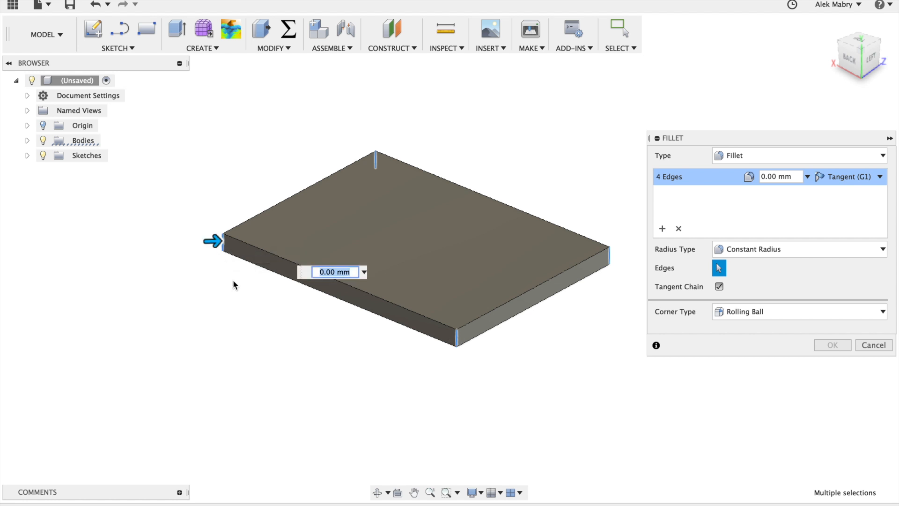
left_click(406, 309)
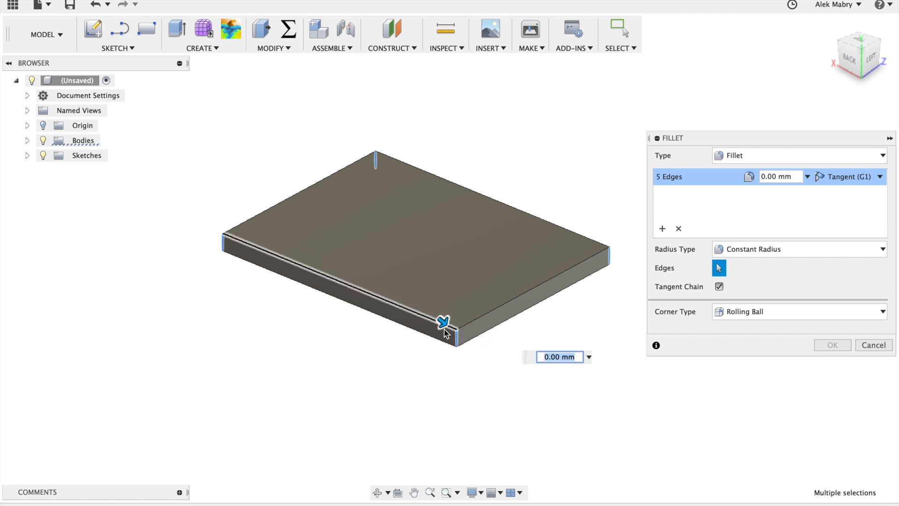
left_click(406, 315)
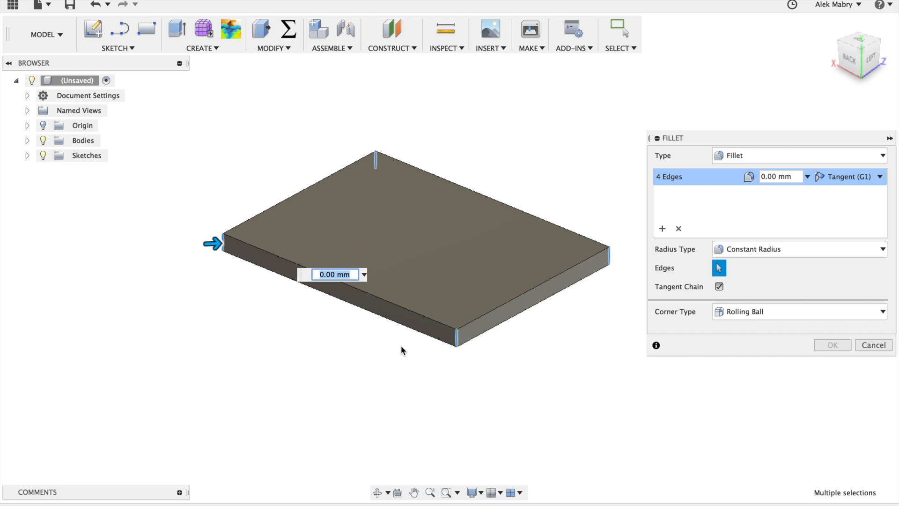
middle_click_drag(317, 153, 323, 161, "shift")
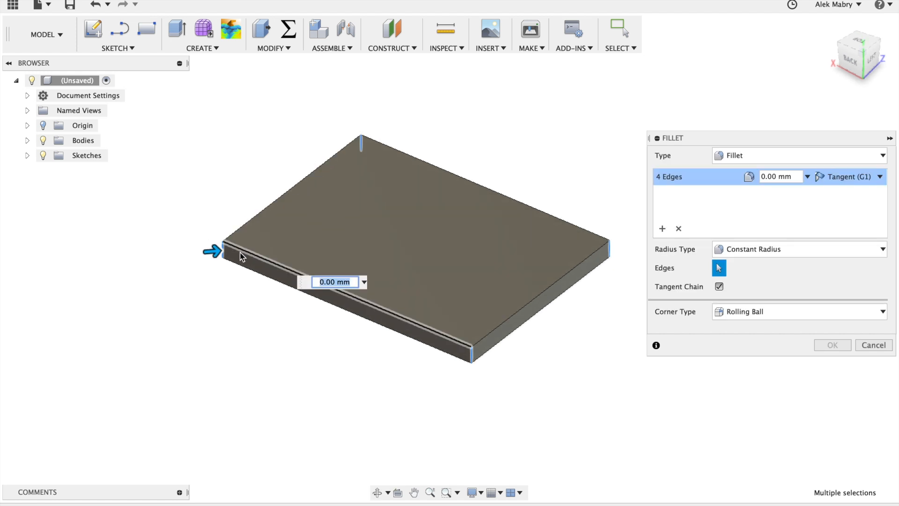
mouse_move(215, 251)
left_mouse_down()
mouse_move(238, 249)
mouse_move(216, 251)
mouse_move(225, 251)
left_mouse_up()
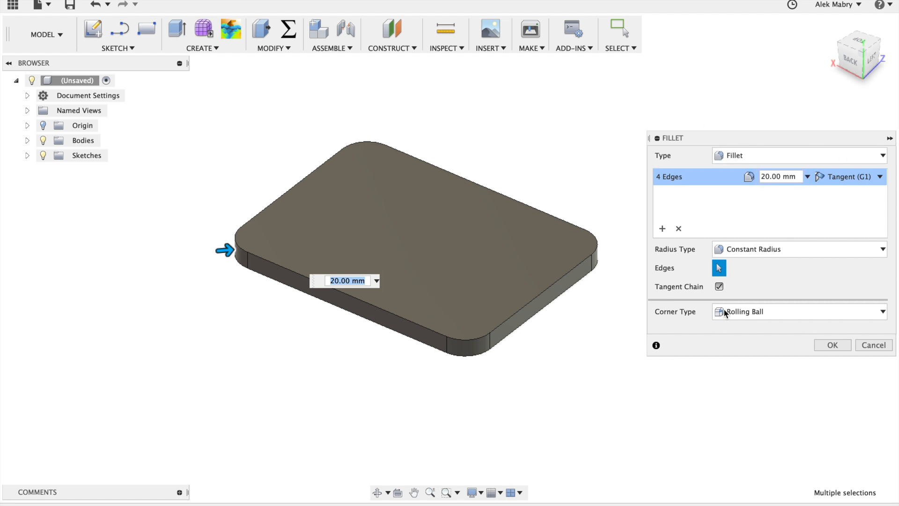
left_click(833, 345)
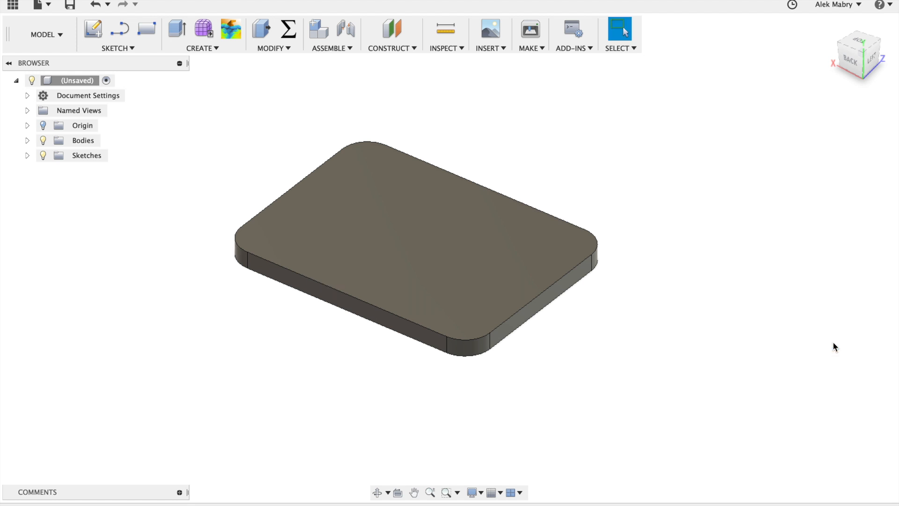
- Start a sketch on the plate's top face and draw a two-point rectangle of about 150 by 100 mm, roughly centred inside the outline
left_click(861, 41)
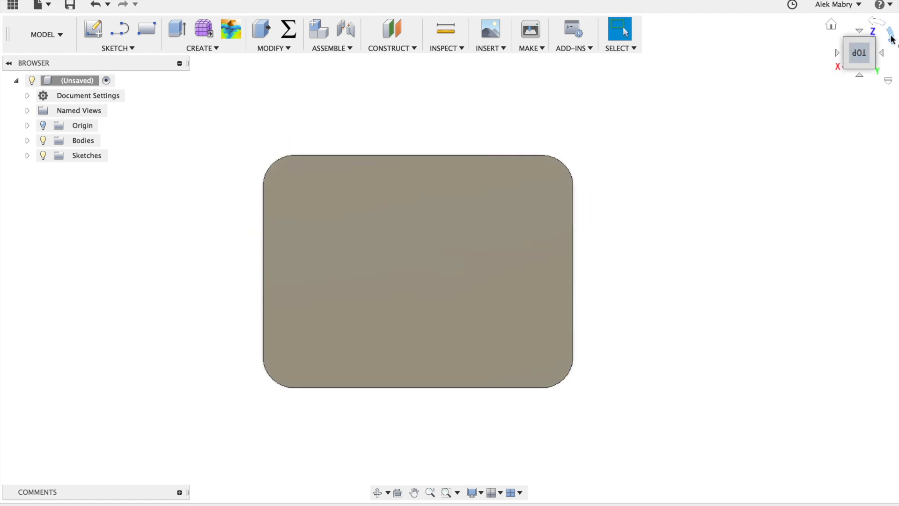
left_click(888, 35)
left_click(892, 42)
scroll(362, 134, "up", 2)
scroll(388, 176, "down", 3)
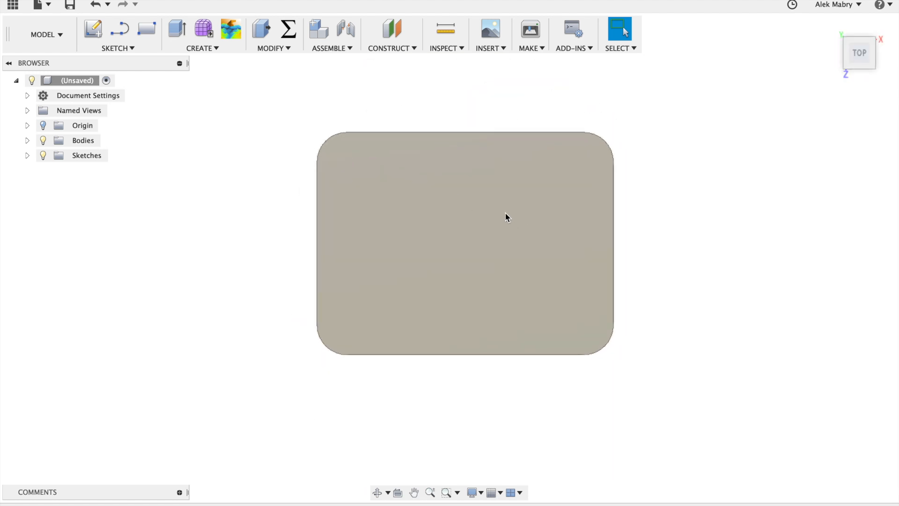
scroll(429, 188, "down", 2)
scroll(492, 331, "up", 2)
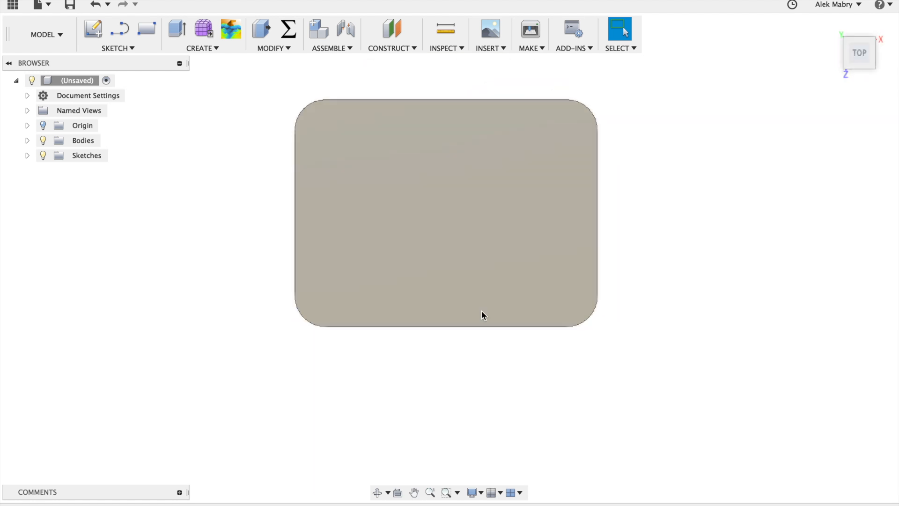
left_click(93, 30)
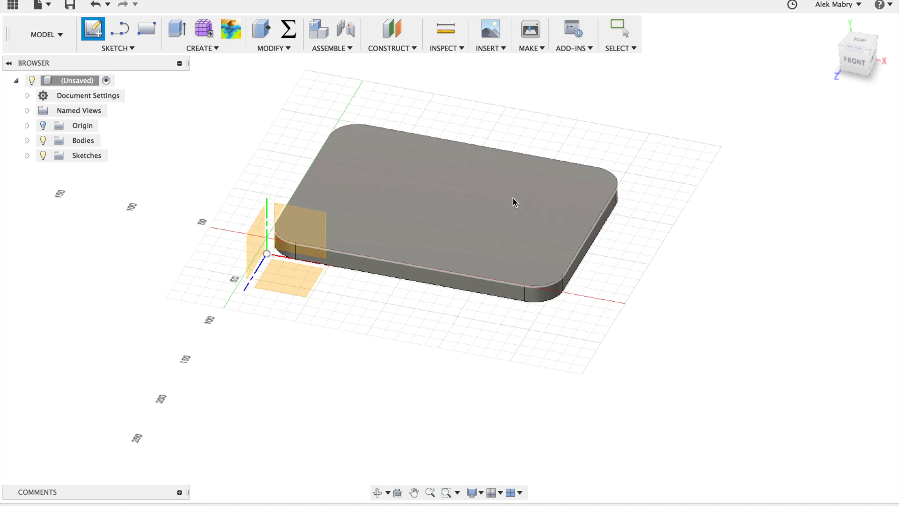
left_click(487, 197)
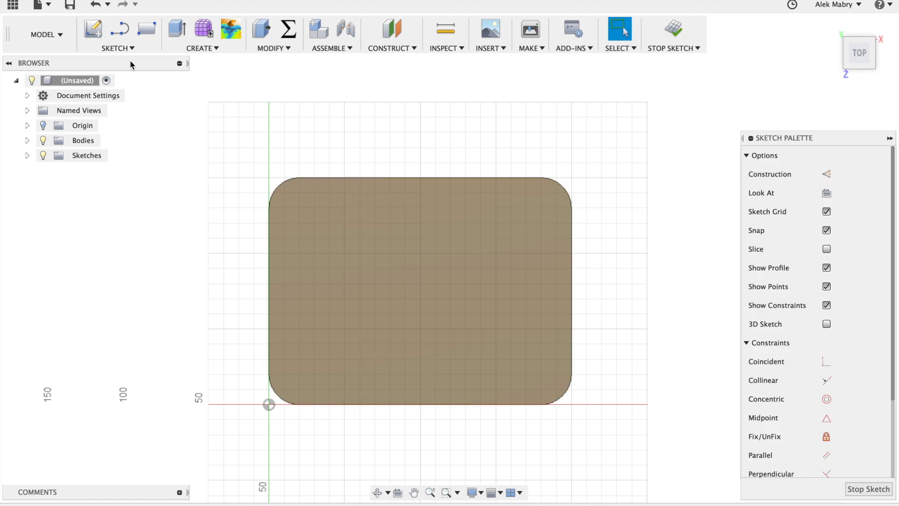
left_click(151, 28)
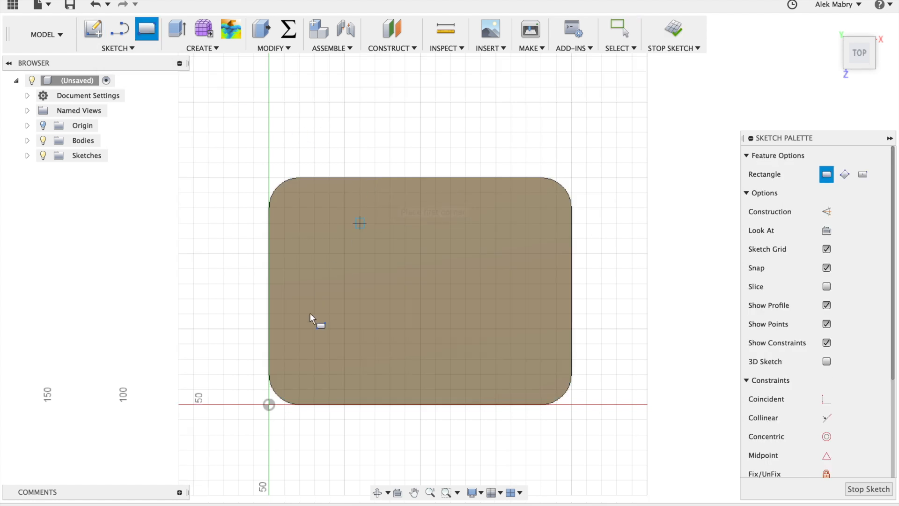
left_click(305, 367)
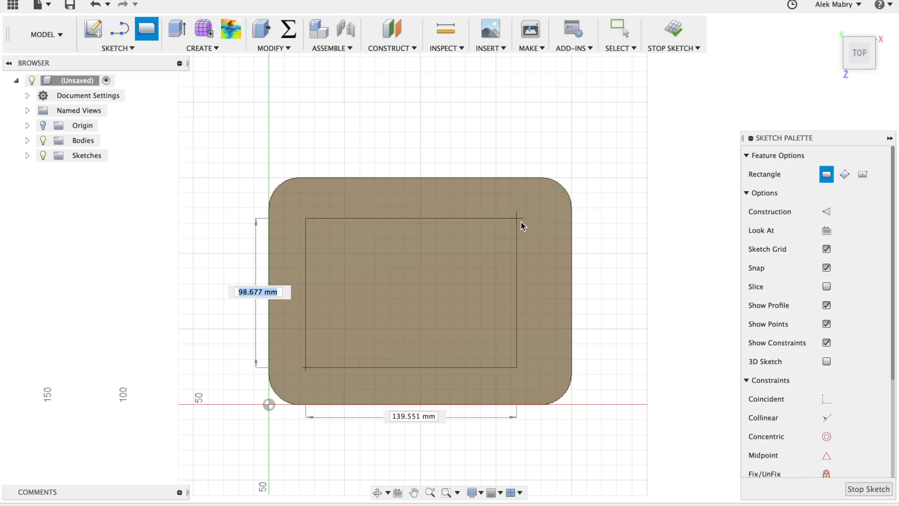
left_click(533, 216)
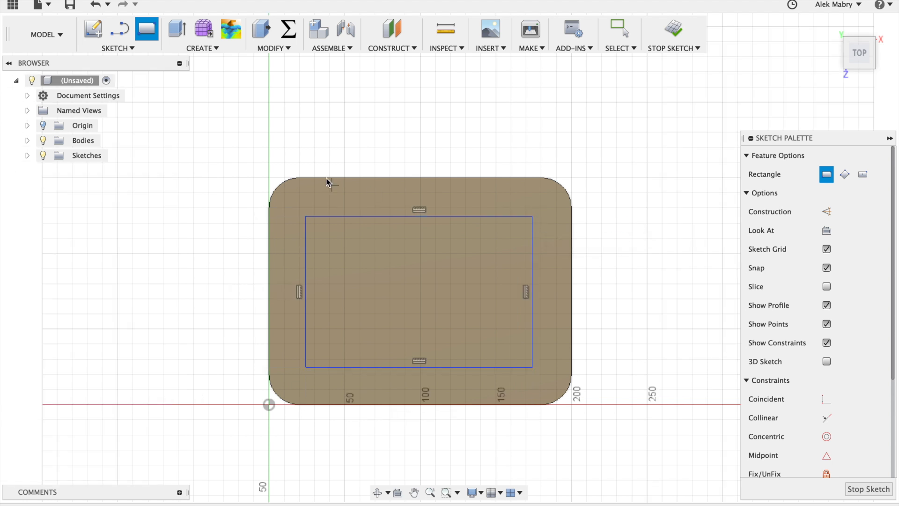
- Apply a sketch fillet with a 10 mm radius to all four corners of the inner rectangle
left_click(134, 48)
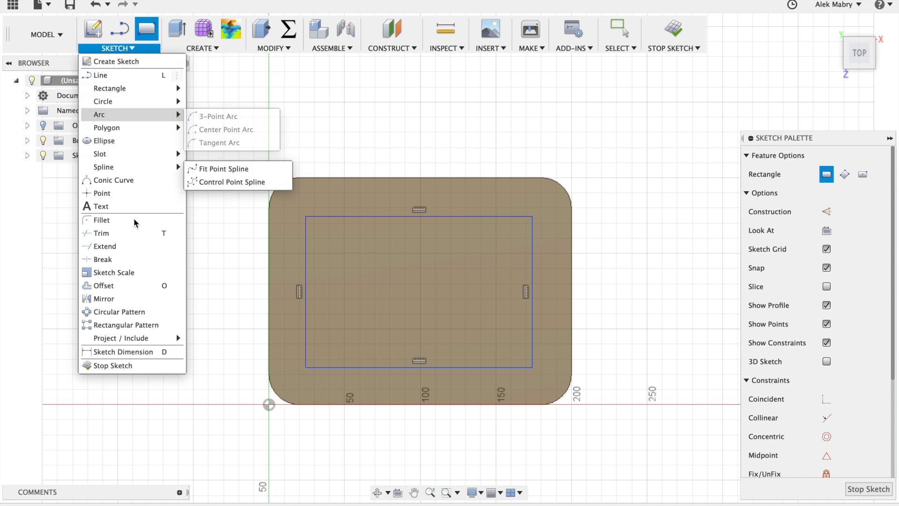
left_click(102, 221)
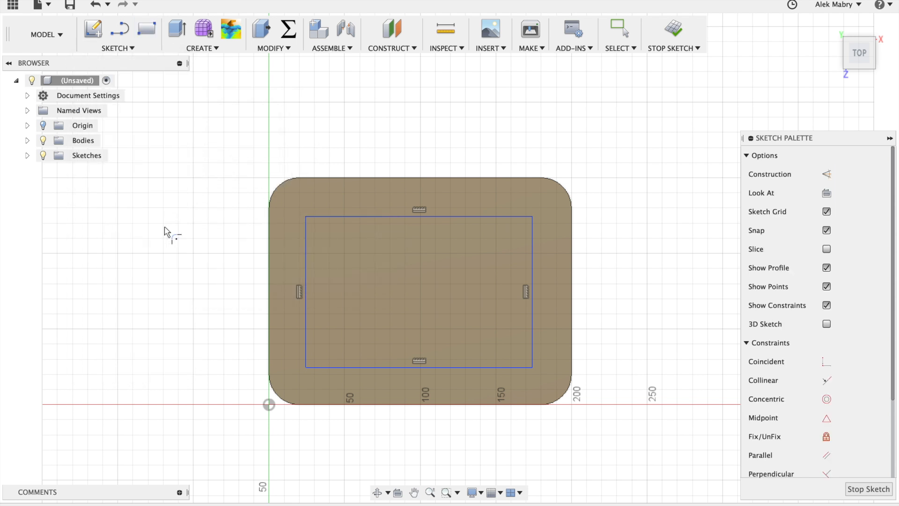
left_click(306, 217)
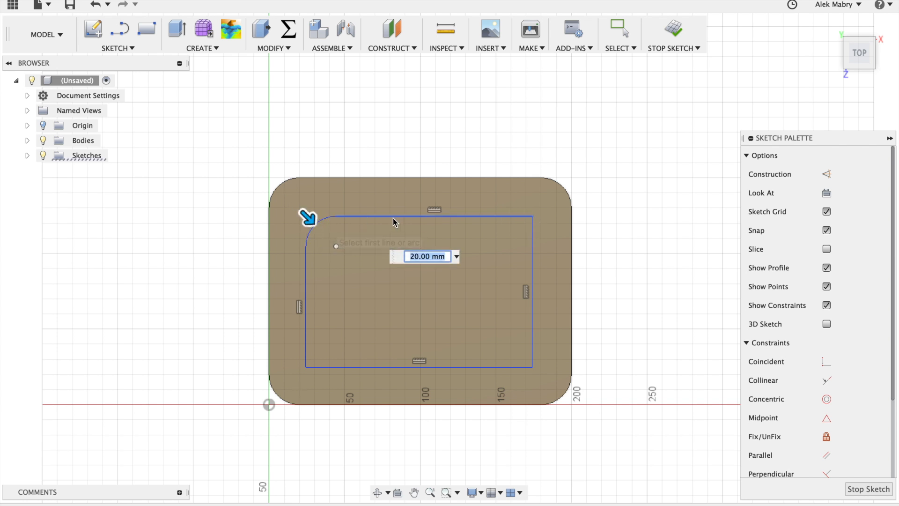
left_click(533, 216)
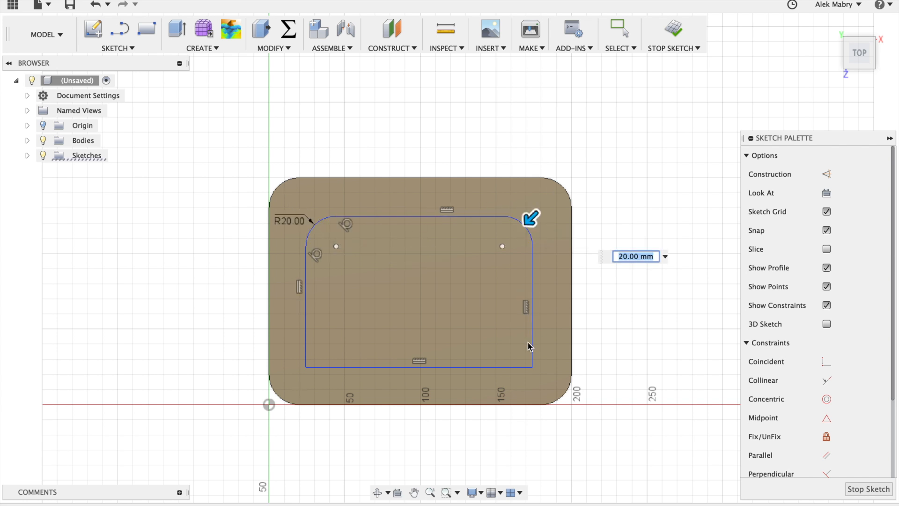
left_click(533, 368)
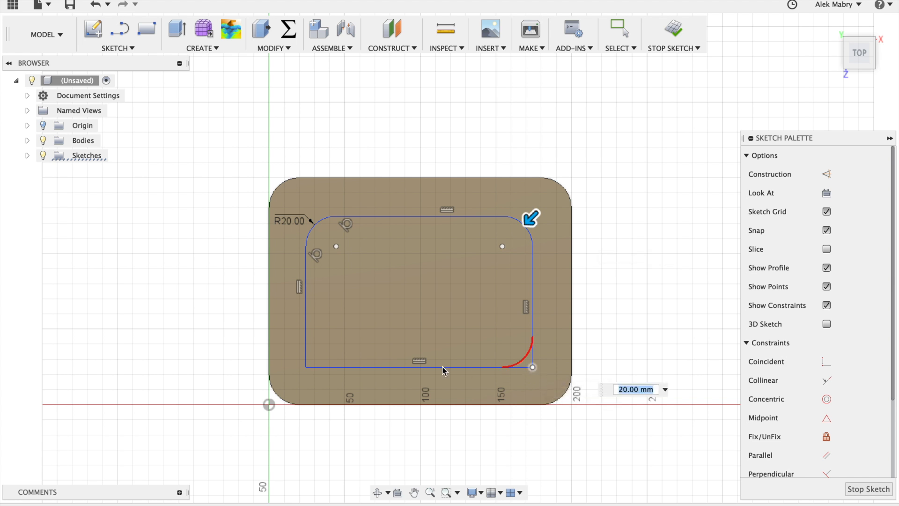
left_click(307, 369)
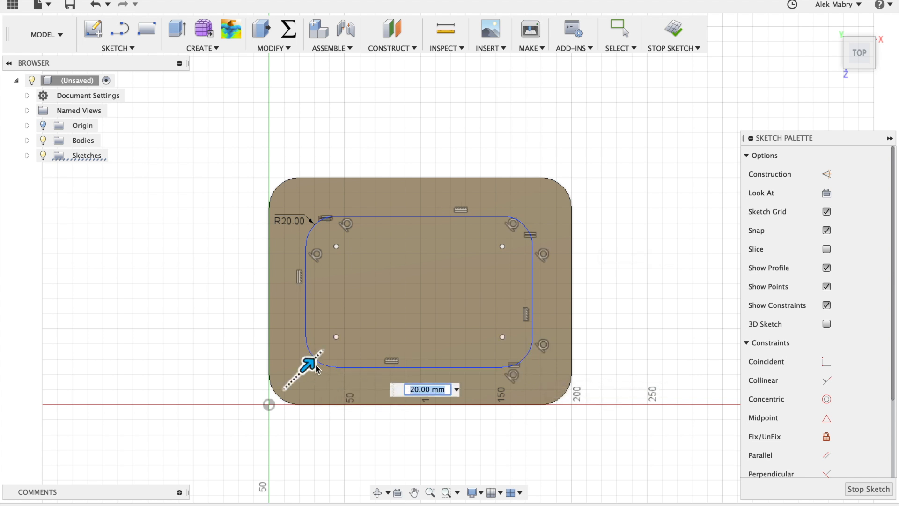
mouse_move(309, 364)
left_mouse_down()
mouse_move(297, 373)
mouse_move(318, 360)
mouse_move(309, 363)
left_mouse_up()
type("10m")
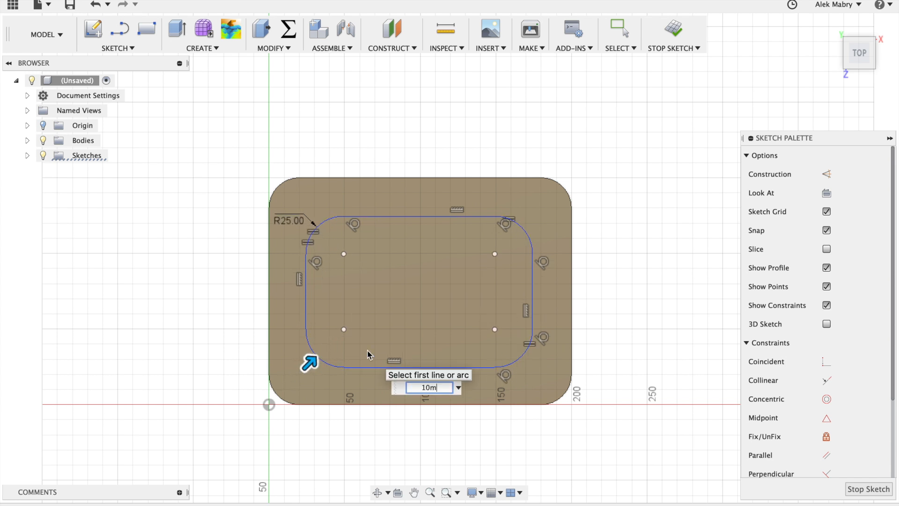
type("m")
key("Return")
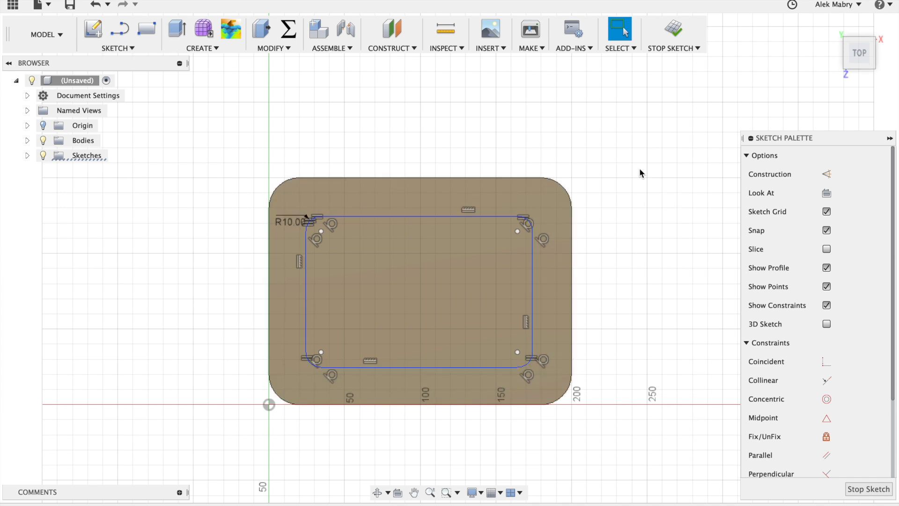
right_click(634, 153)
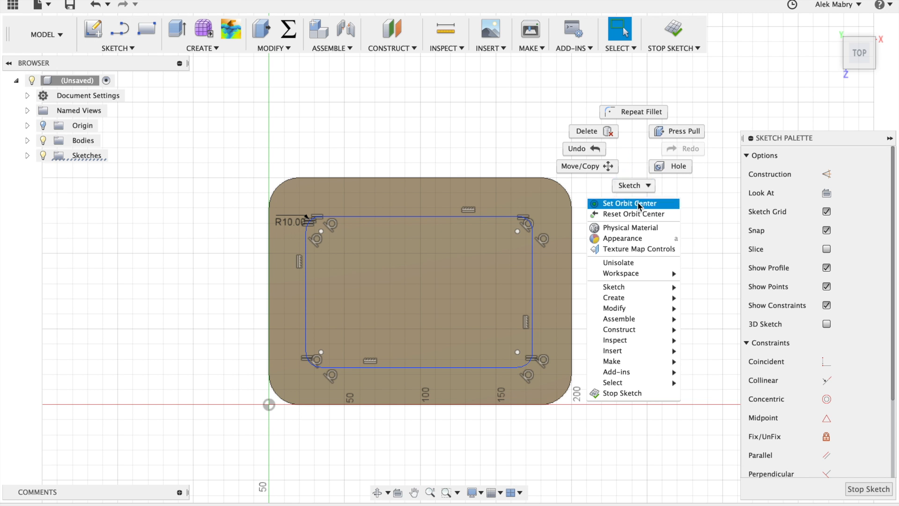
left_click(639, 187)
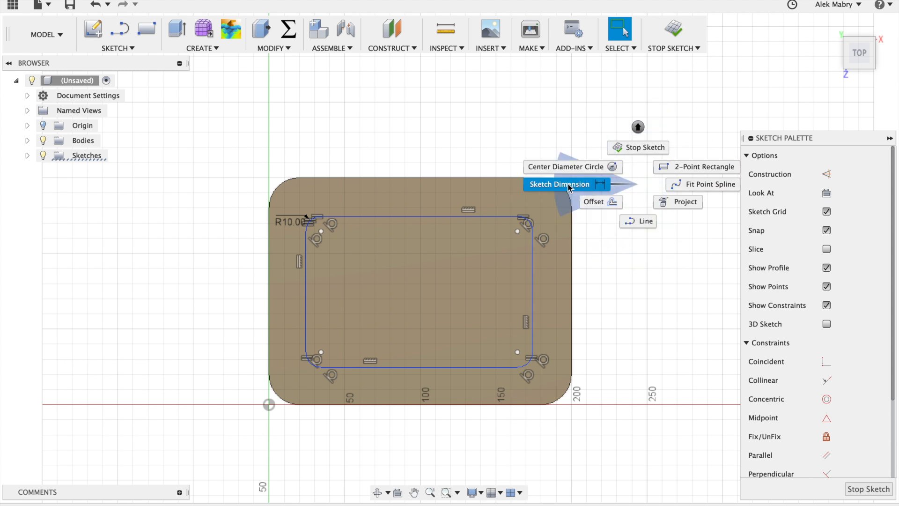
left_click(589, 188)
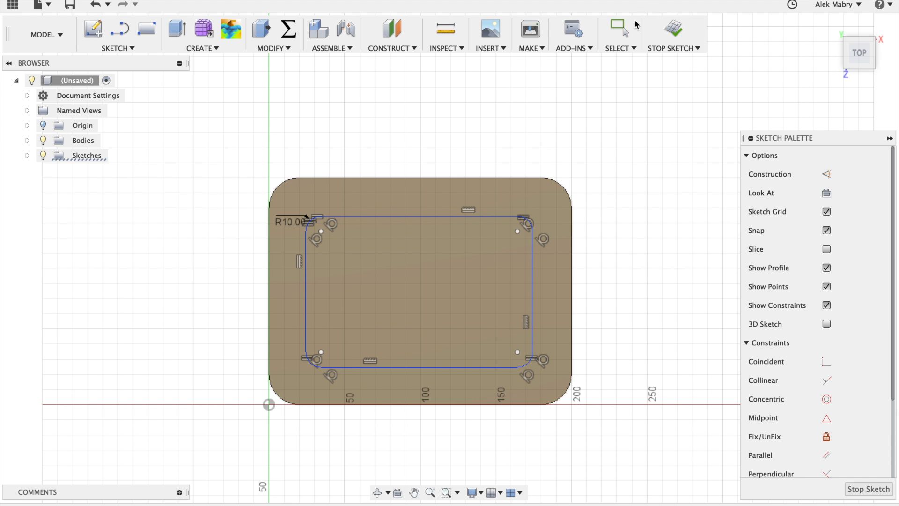
left_click(619, 31)
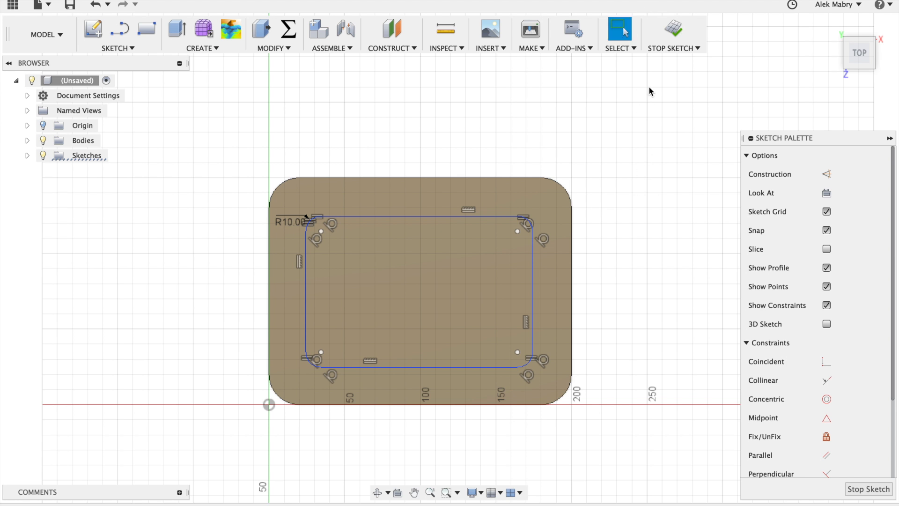
right_click_drag(640, 192, 576, 201)
right_click_drag(663, 70, 568, 177)
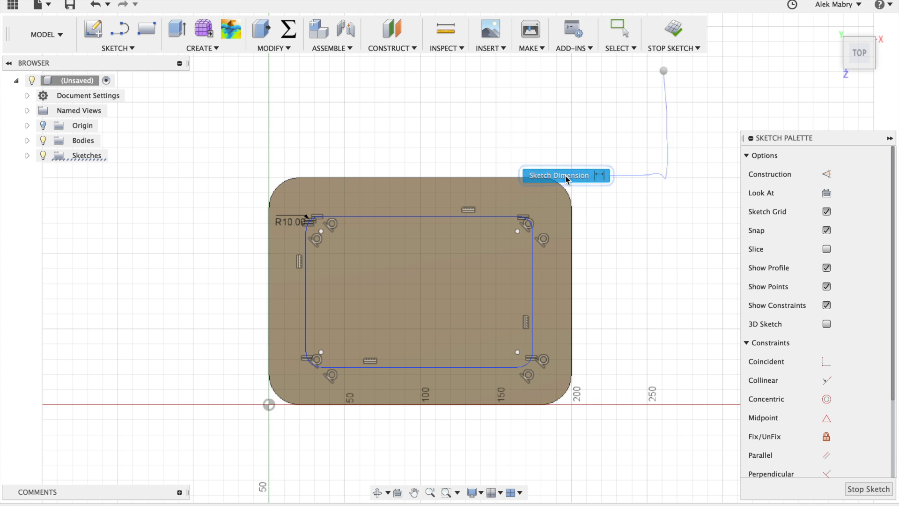
right_click(635, 85)
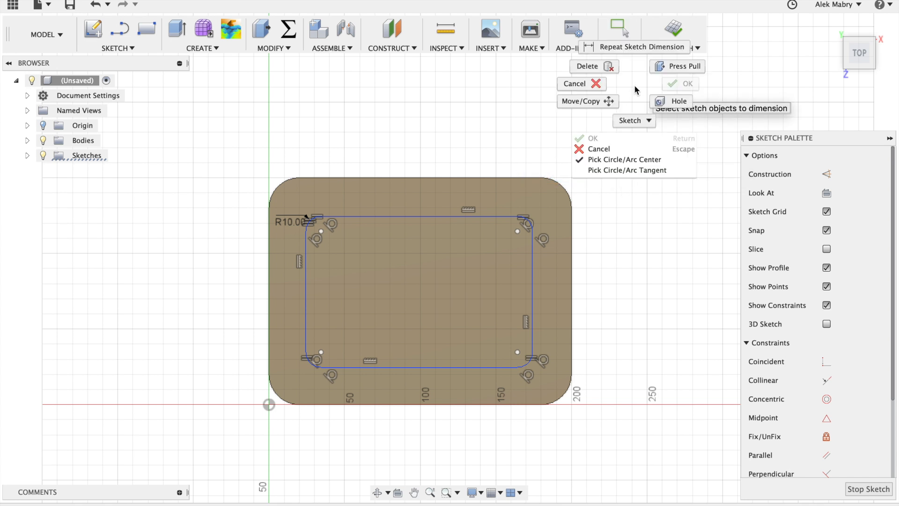
left_click(633, 121)
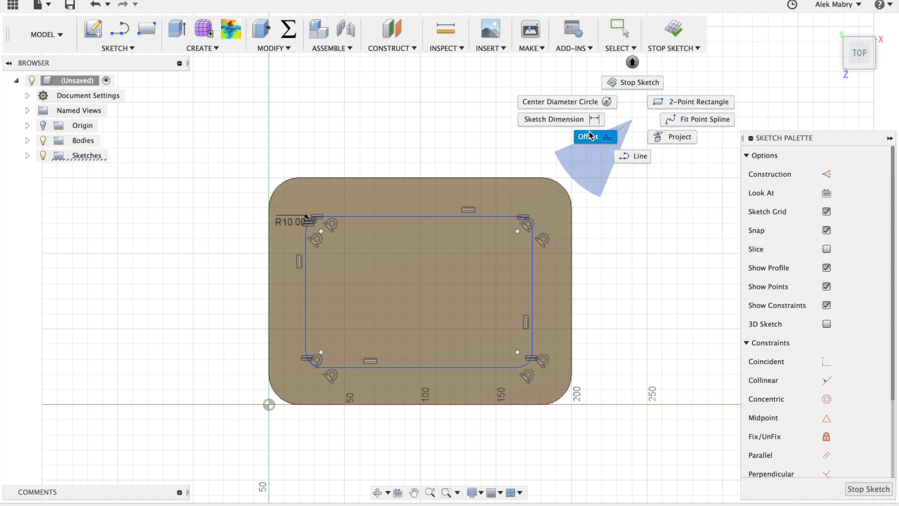
left_click(677, 101)
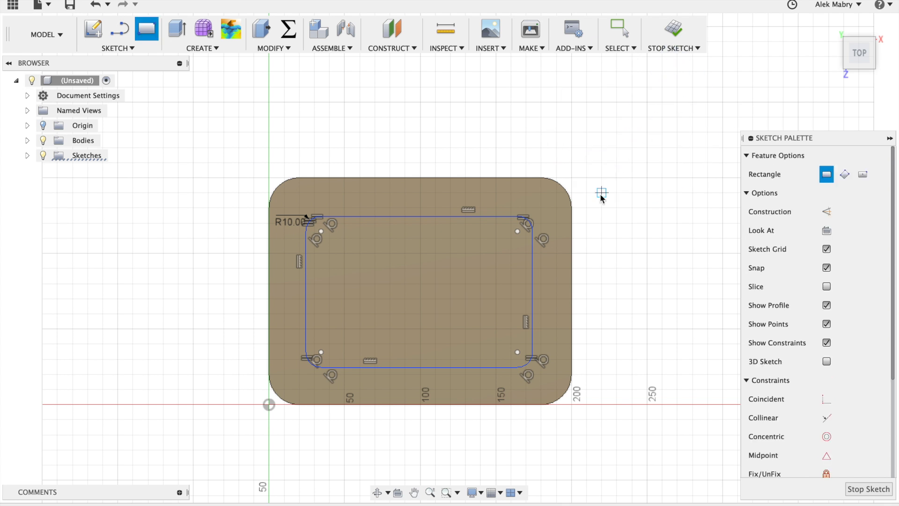
key("d")
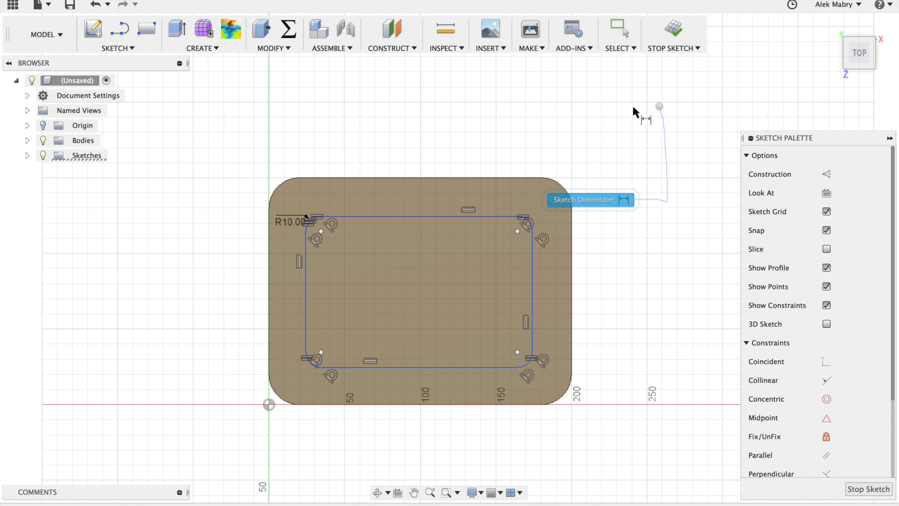
mouse_move(633, 111)
right_mouse_down()
mouse_move(635, 180)
mouse_move(701, 132)
mouse_move(744, 130)
right_mouse_up()
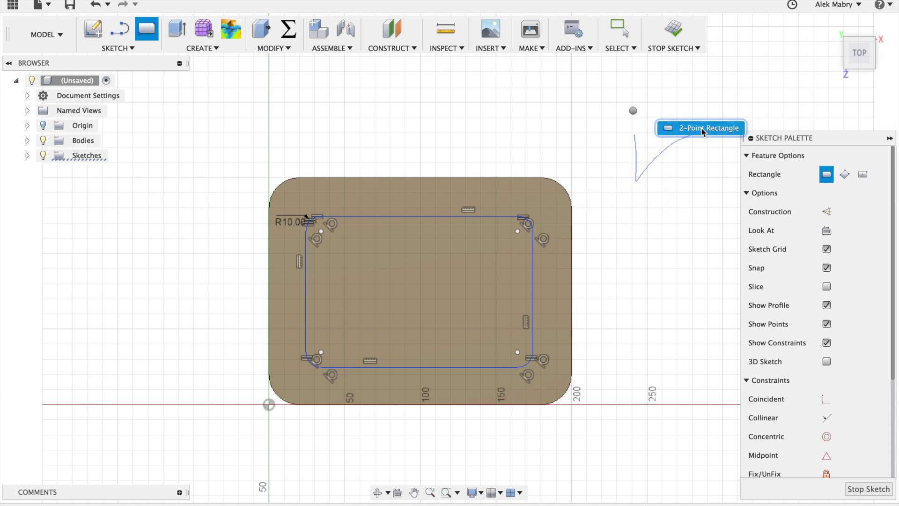
- Dimension the gap between the inner rectangle's right side and the plate's right edge at 10 mm
right_click_drag(668, 128, 633, 206)
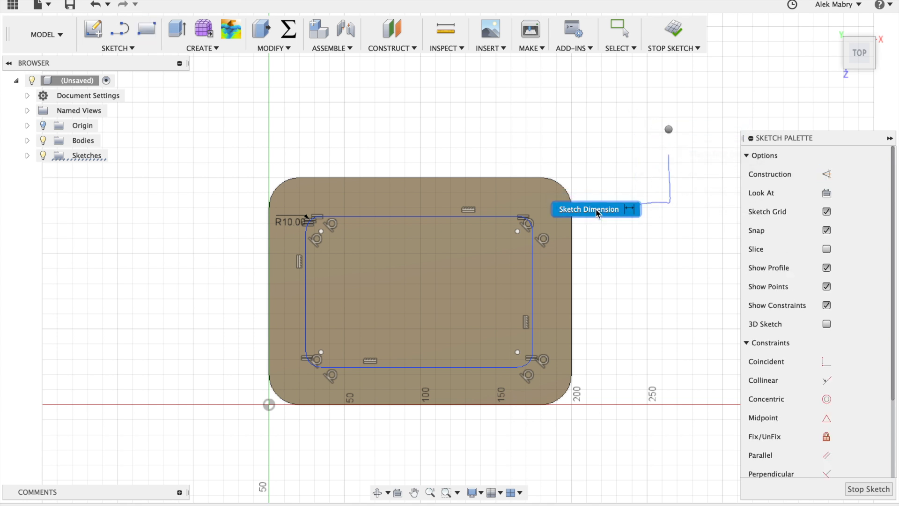
left_click(533, 281)
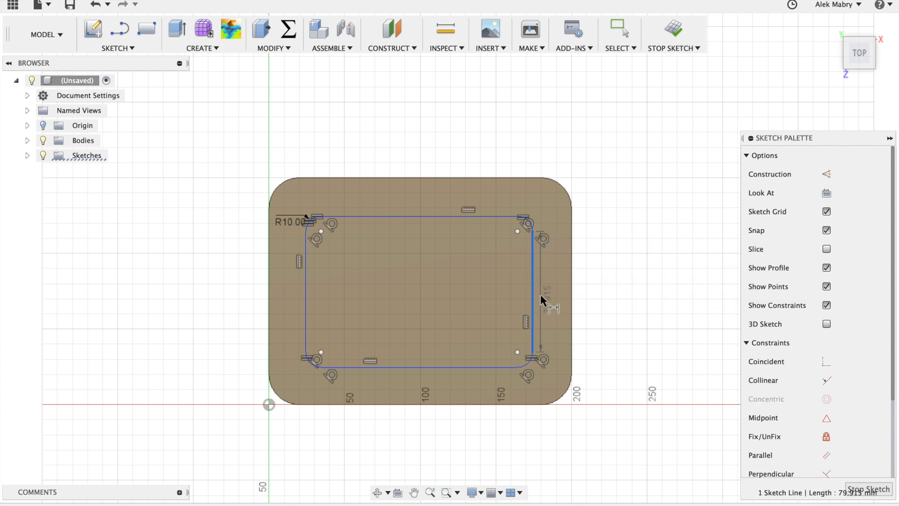
left_click(572, 281)
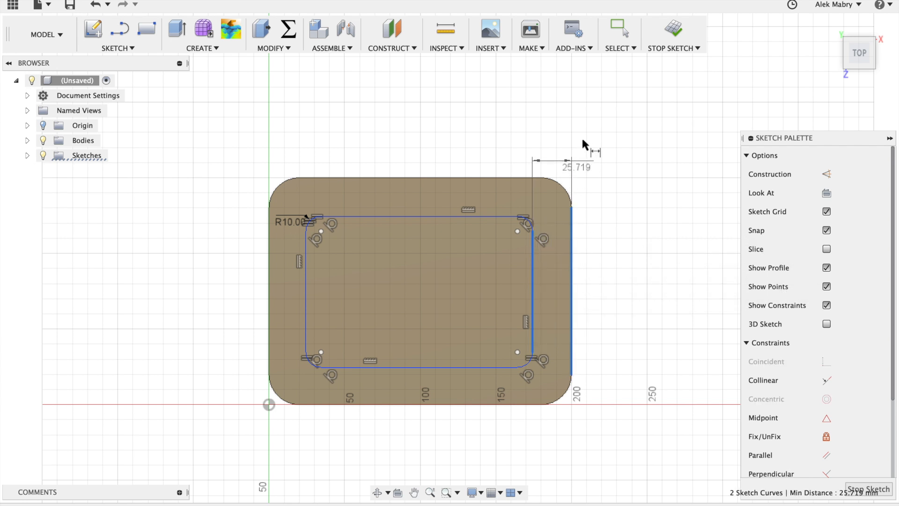
left_click(611, 123)
type("10mm")
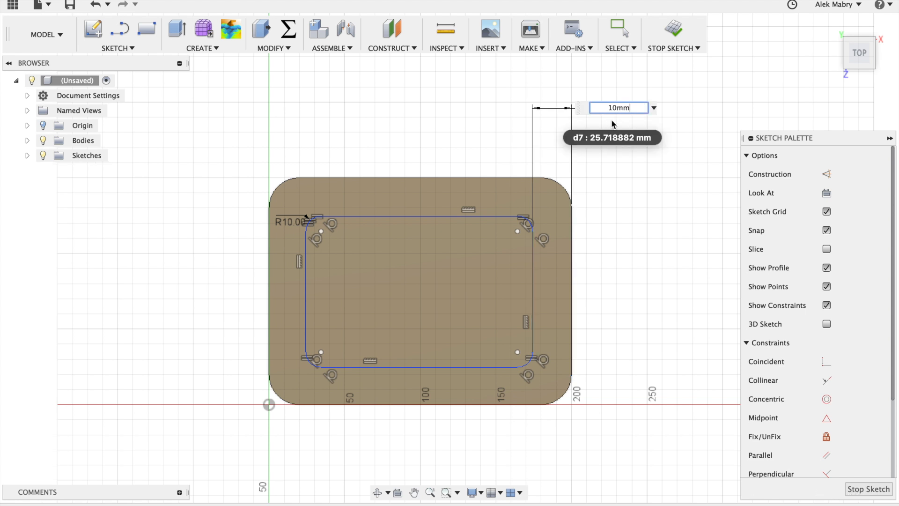
key("Return")
- Dimension the gap between the inner rectangle's top side and the plate's top edge at 10 mm
left_click(481, 218)
left_click(484, 179)
left_click(612, 154)
type("10mm")
key("Return")
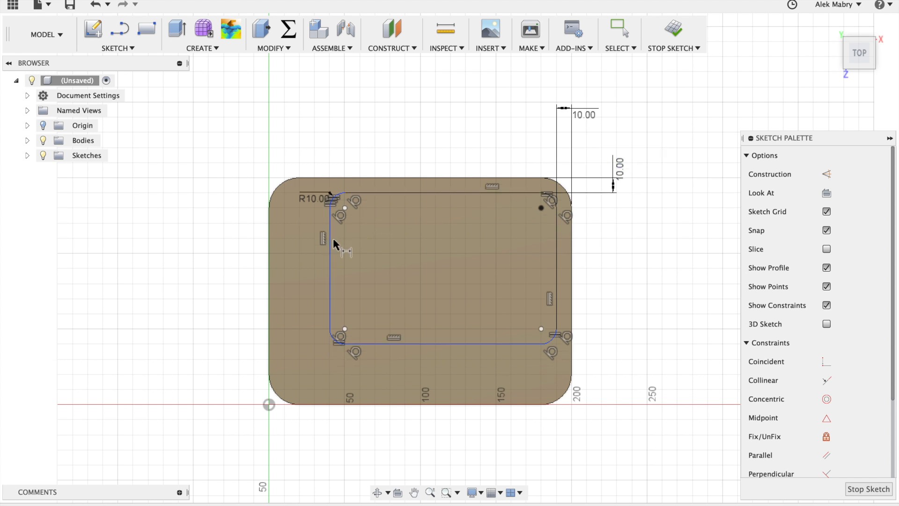
- Dimension the gap between the inner rectangle's left side and the plate's left edge at 10 mm
left_click(332, 251)
left_click(268, 234)
left_click(249, 133)
type("10mm")
key("Return")
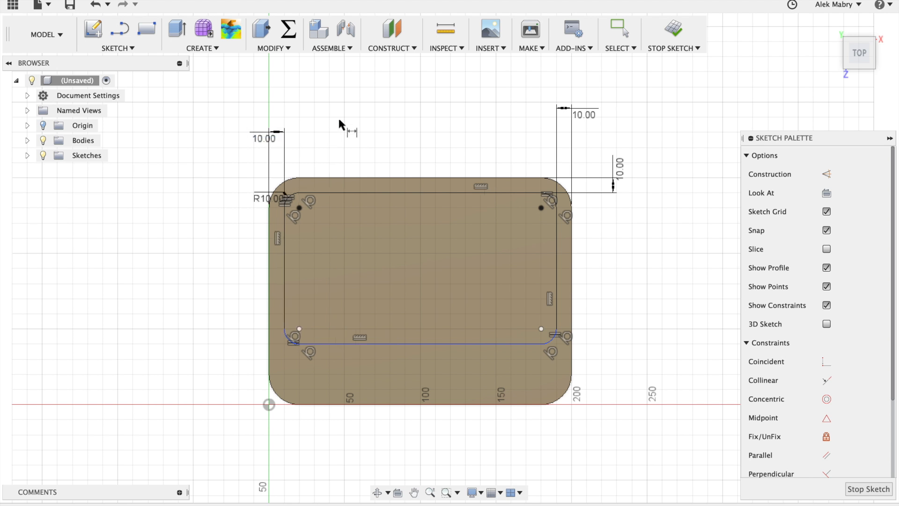
- Dimension the gap between the inner rectangle's bottom side and the plate's bottom edge at 10 mm and finish the sketch
left_click(465, 348)
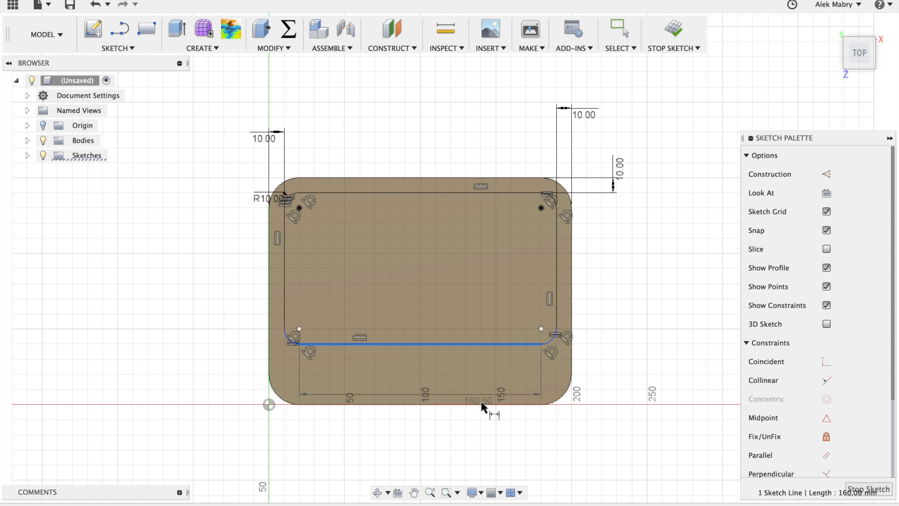
left_click(481, 404)
left_click(662, 436)
type("10mm")
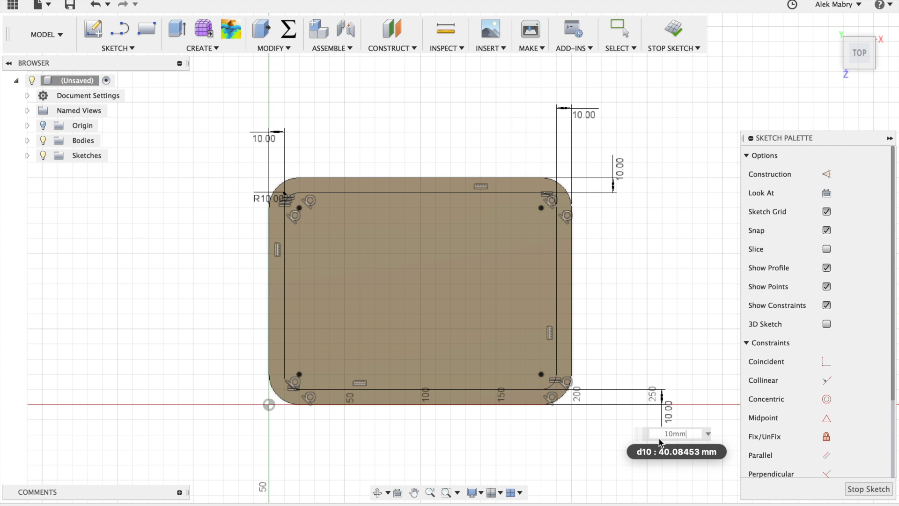
key("Return")
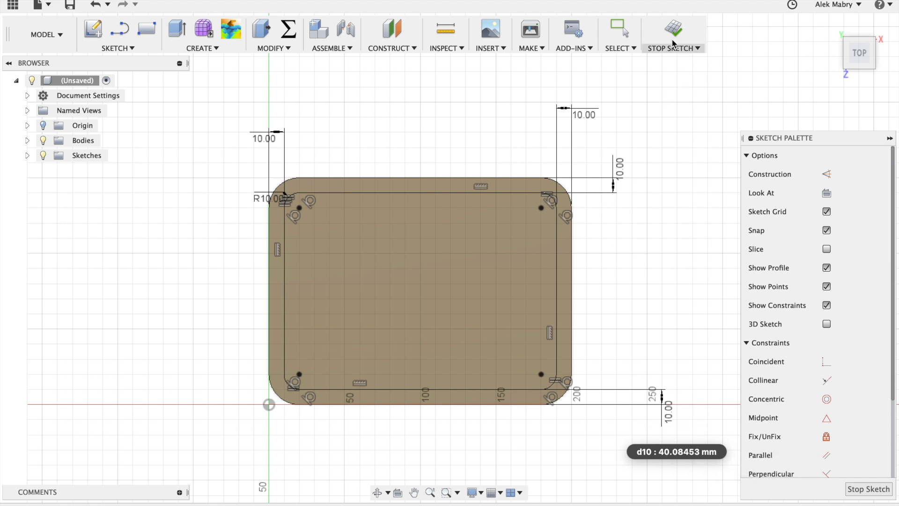
left_click(676, 56)
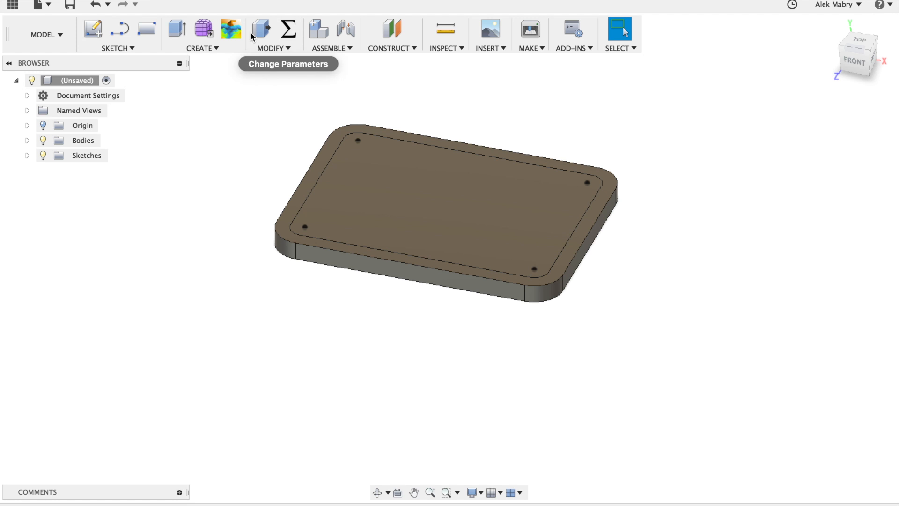
- Extrude the inner rounded rectangle -0.25 in as a one-sided cut to form a pocket in the plate
left_click(183, 33)
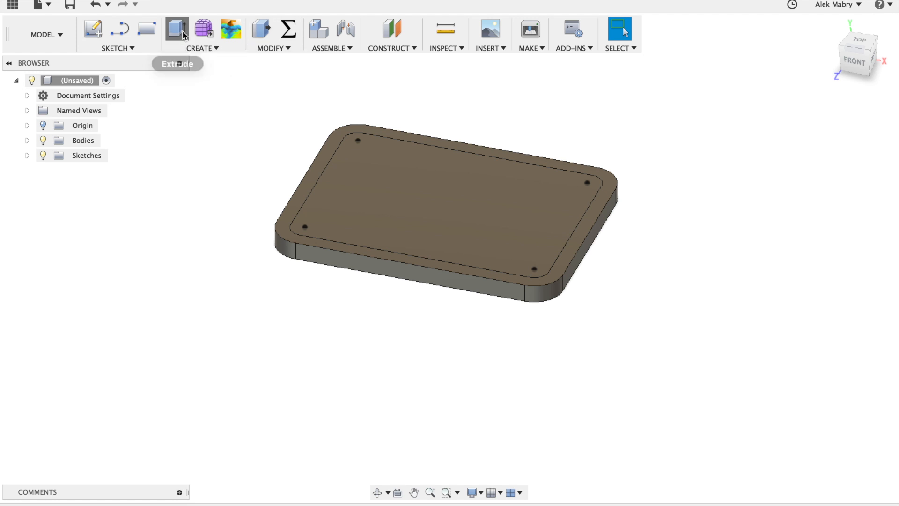
left_click(448, 198)
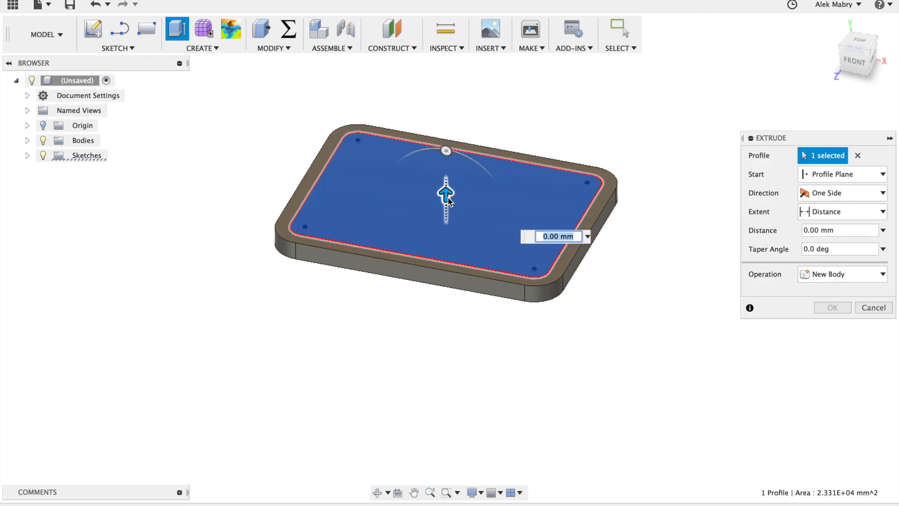
scroll(426, 277, "up", 3)
scroll(455, 164, "down", 4)
scroll(478, 99, "up", 3)
scroll(479, 97, "up", 2)
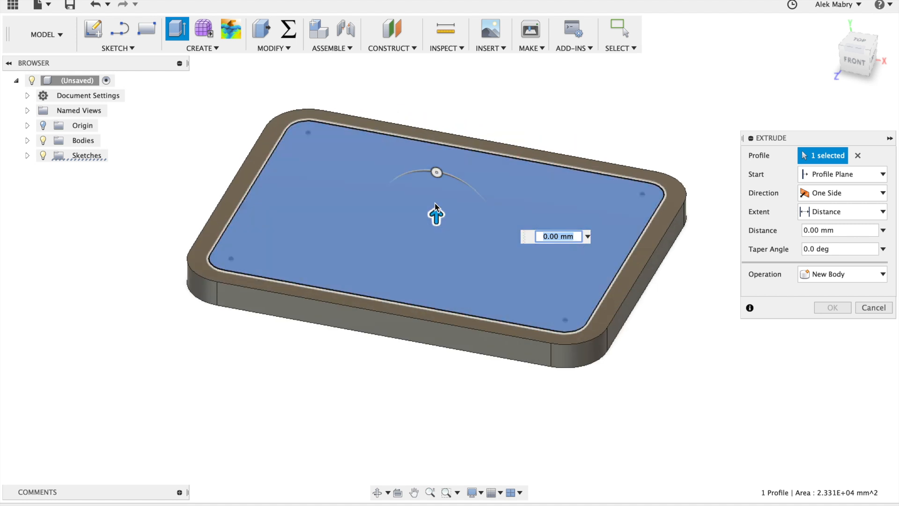
left_click_drag(438, 214, 439, 221)
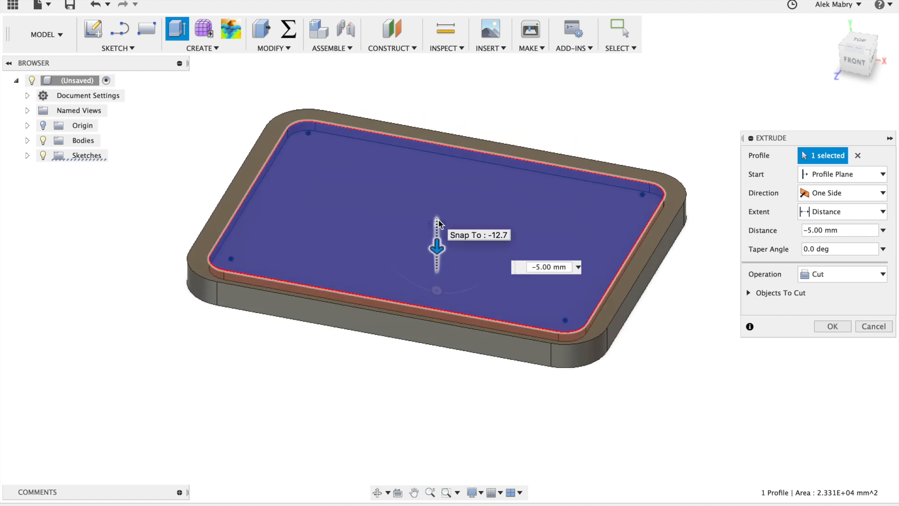
type("-")
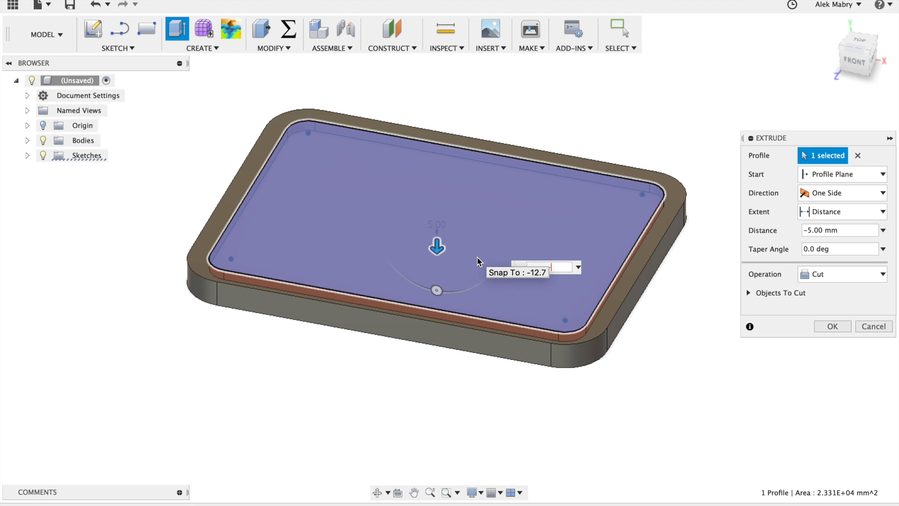
type("0.25")
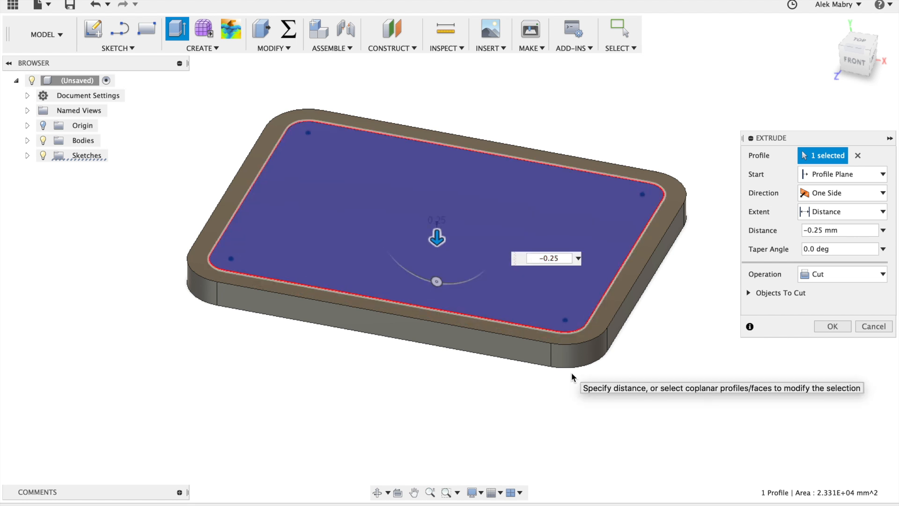
type("in")
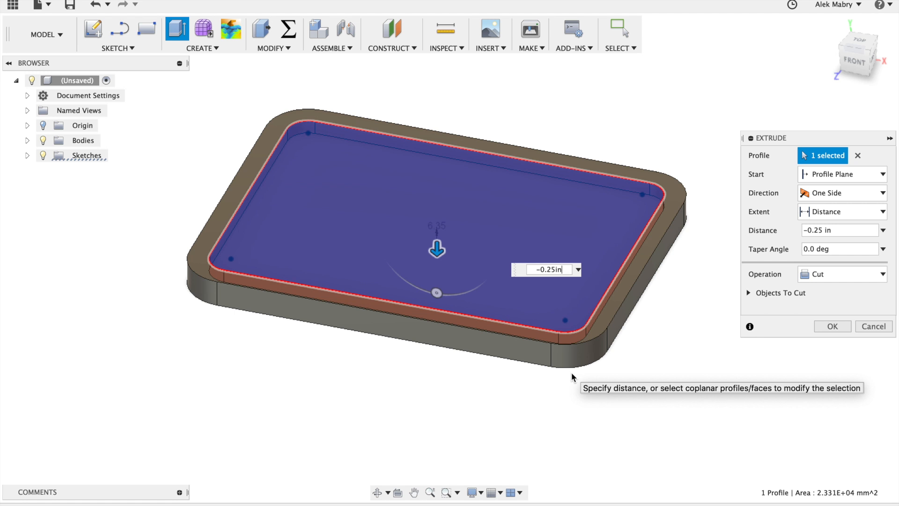
key("Return")
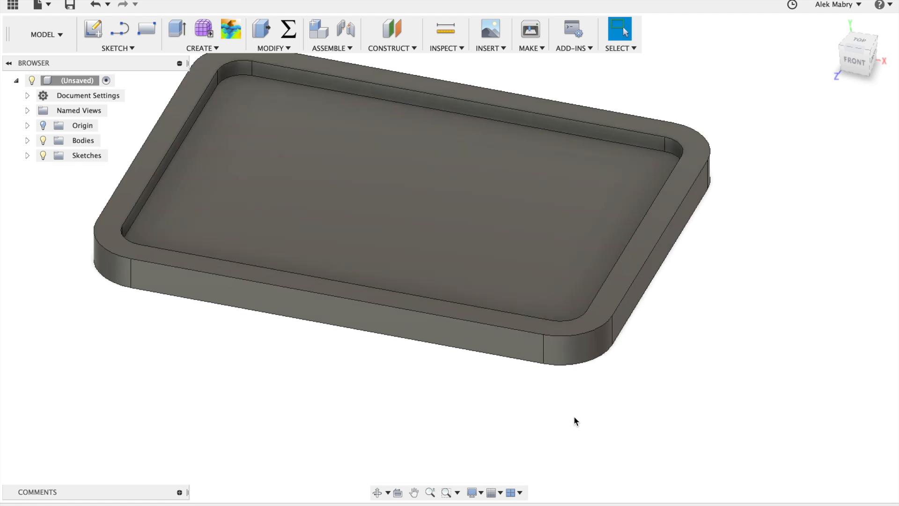
- Start a sketch on the pocket floor and draw a closed scalene triangle with a lower side about 150 mm long
scroll(571, 421, "up", 3)
scroll(435, 312, "down", 5)
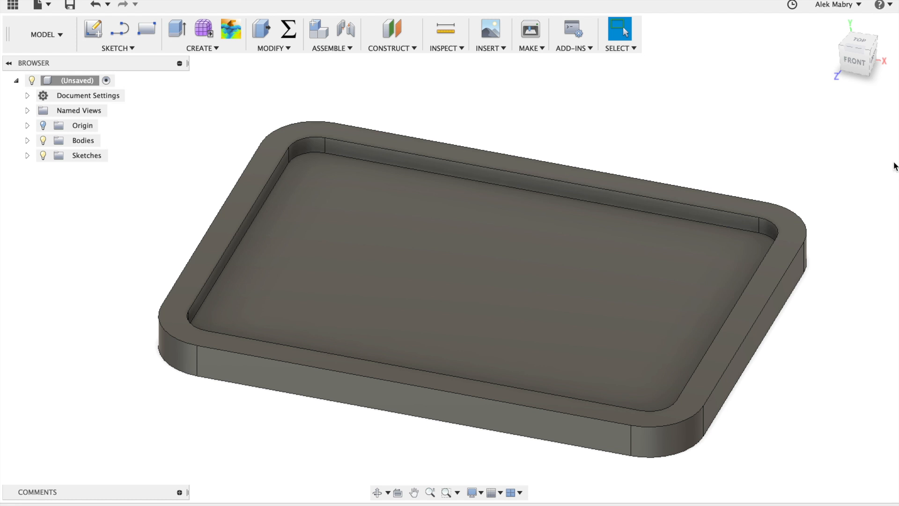
left_click(92, 29)
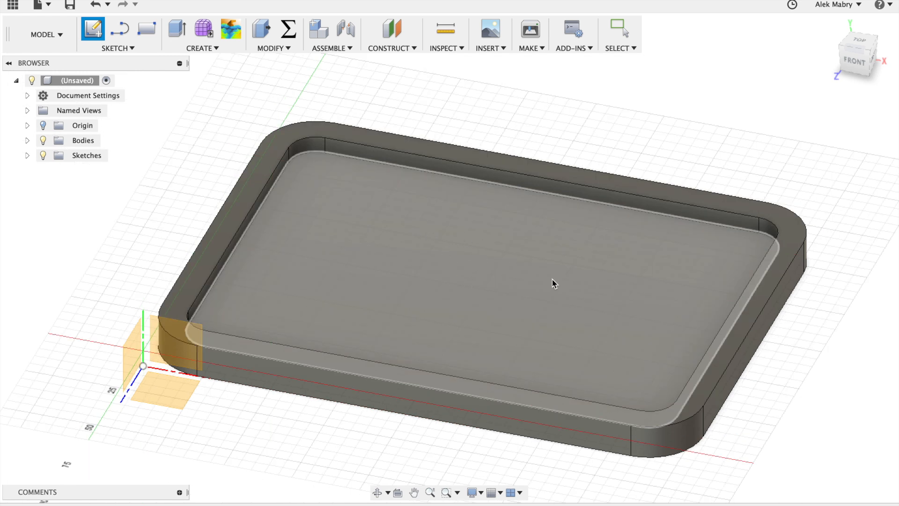
left_click(476, 249)
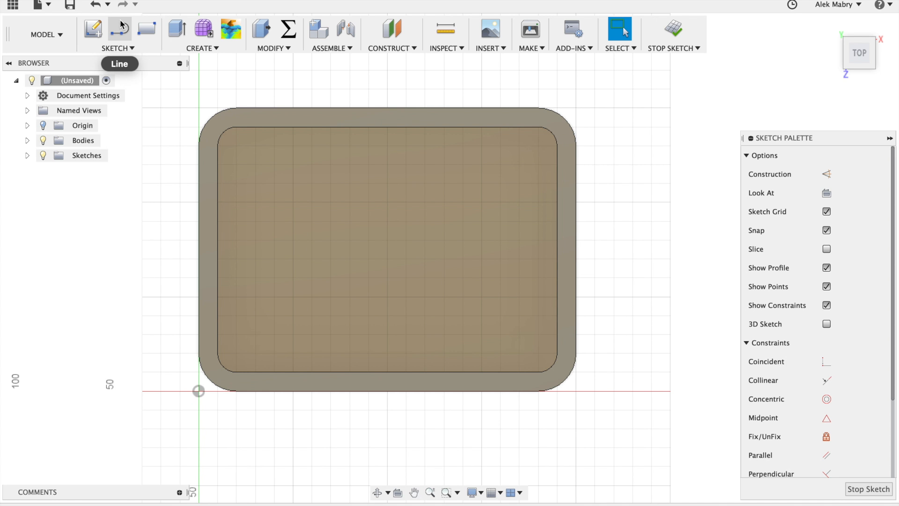
left_click(120, 30)
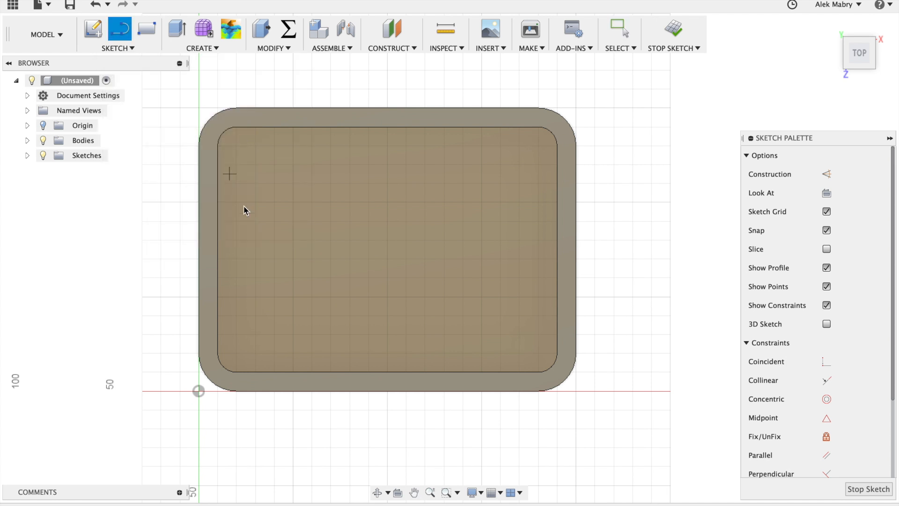
left_click(246, 269)
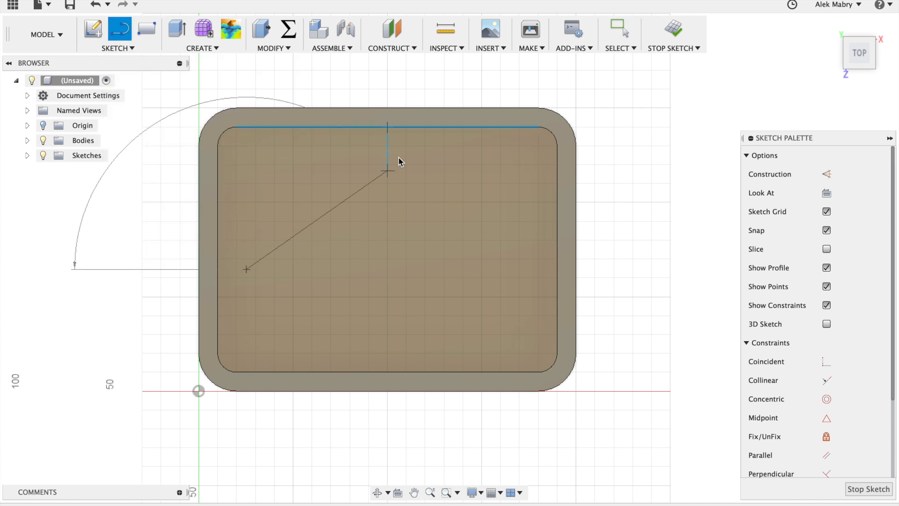
left_click(435, 158)
double_click(530, 284)
left_click(530, 284)
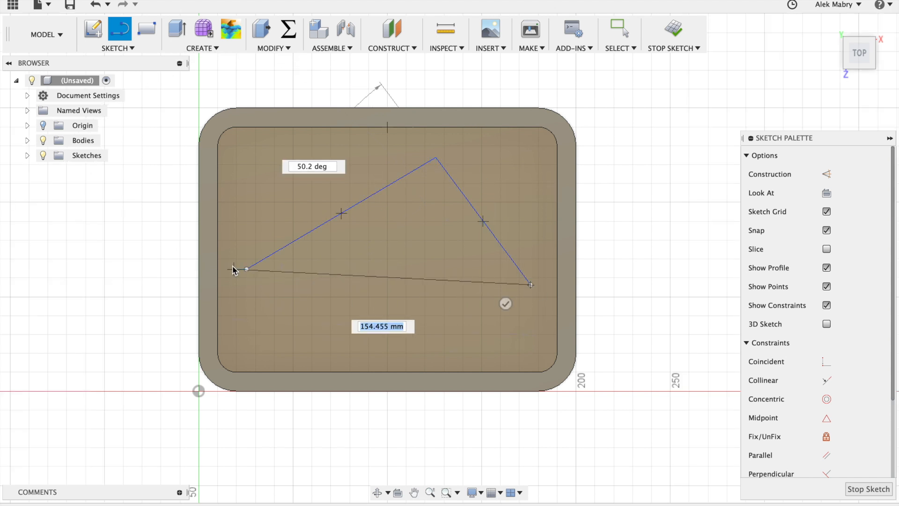
left_click(246, 269)
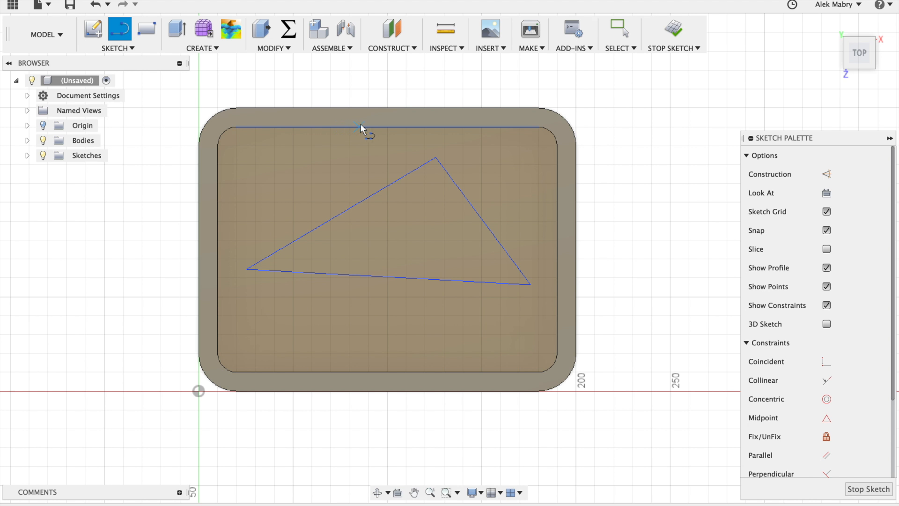
- Draw a vertical line joining the midpoints of the pocket's top and bottom edges, and leave the Line tool
left_click(389, 126)
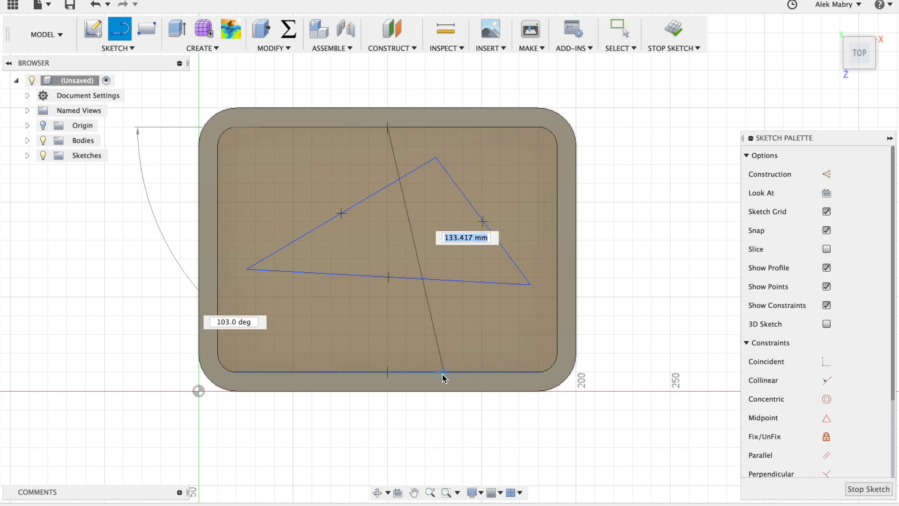
double_click(389, 370)
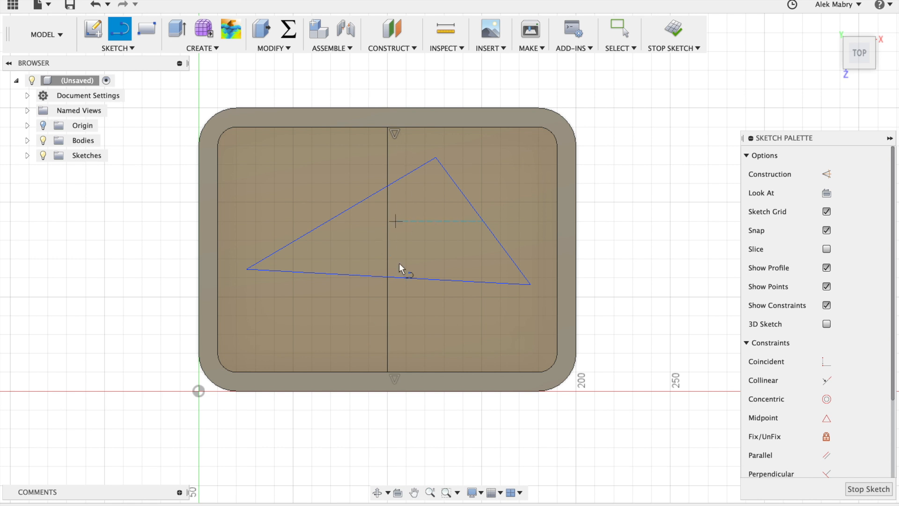
left_click(621, 43)
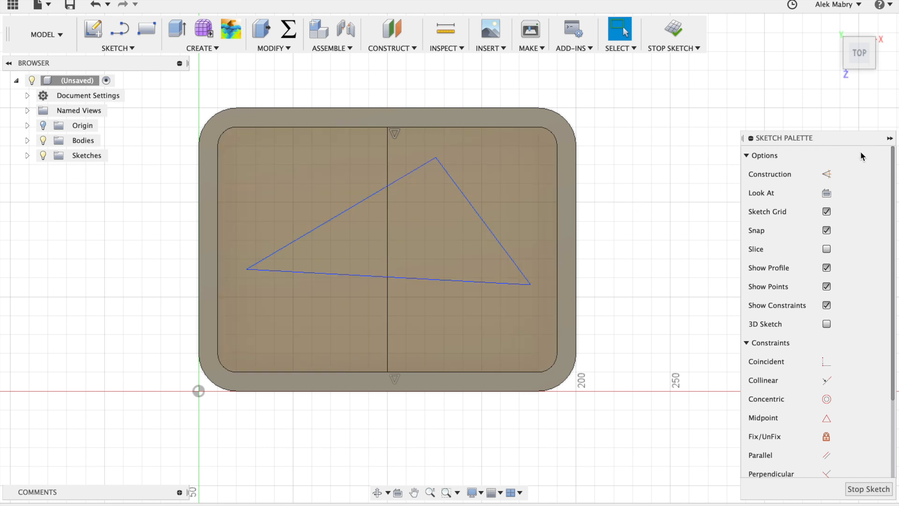
left_click_drag(894, 189, 897, 227)
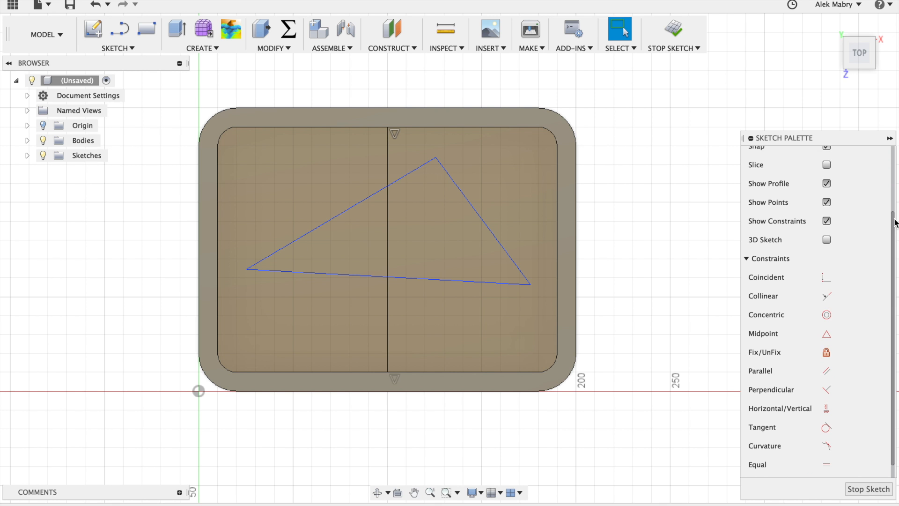
- Apply a Coincident constraint to place the triangle's apex on the pocket's vertical centre line
left_click(888, 139)
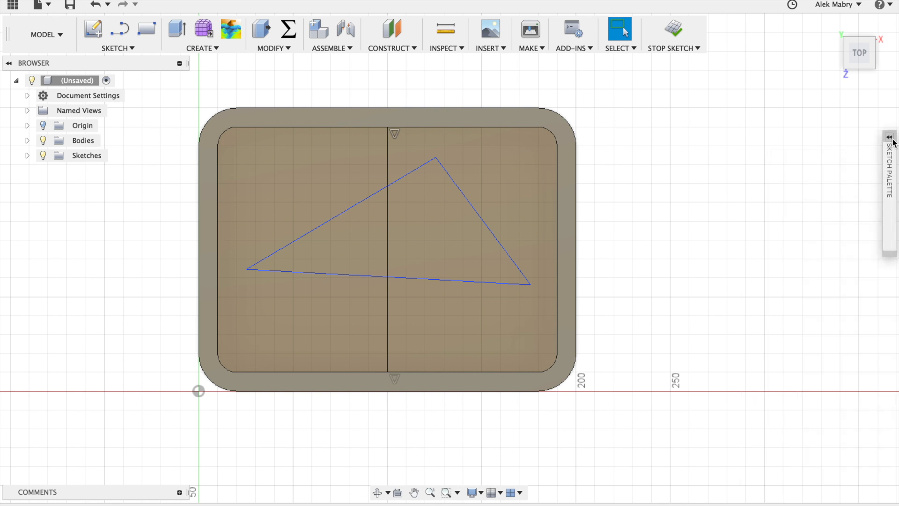
left_click(889, 137)
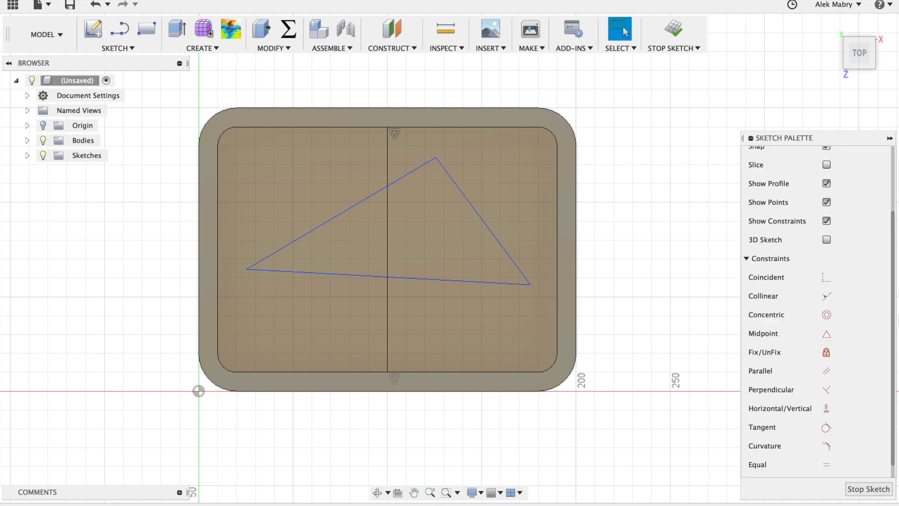
left_click_drag(894, 223, 897, 255)
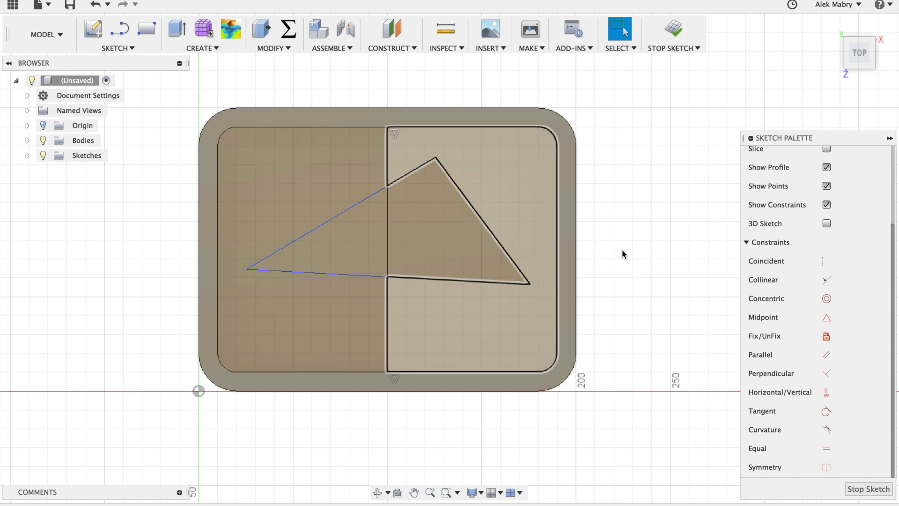
left_click(827, 262)
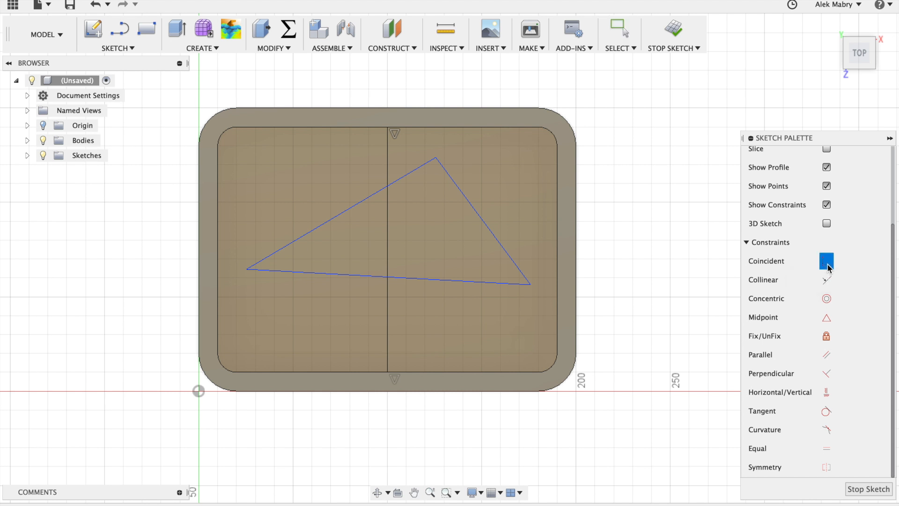
left_click(436, 160)
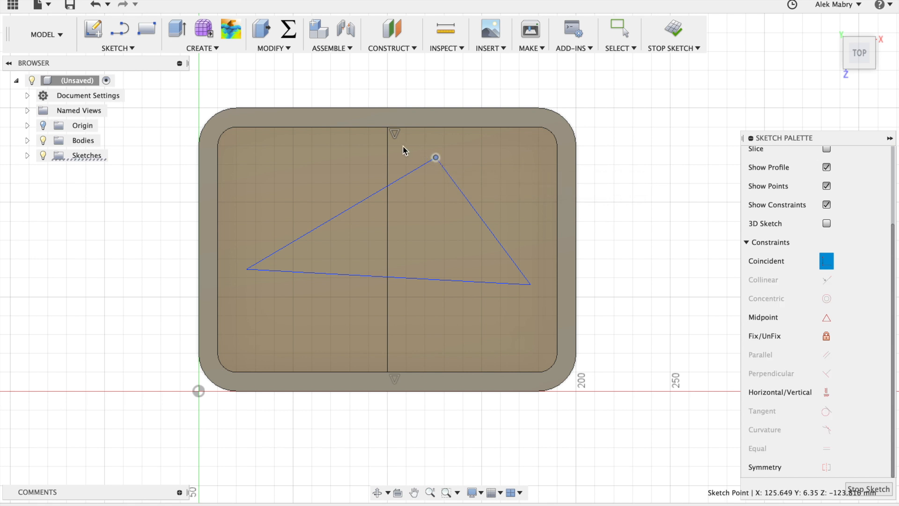
left_click(391, 151)
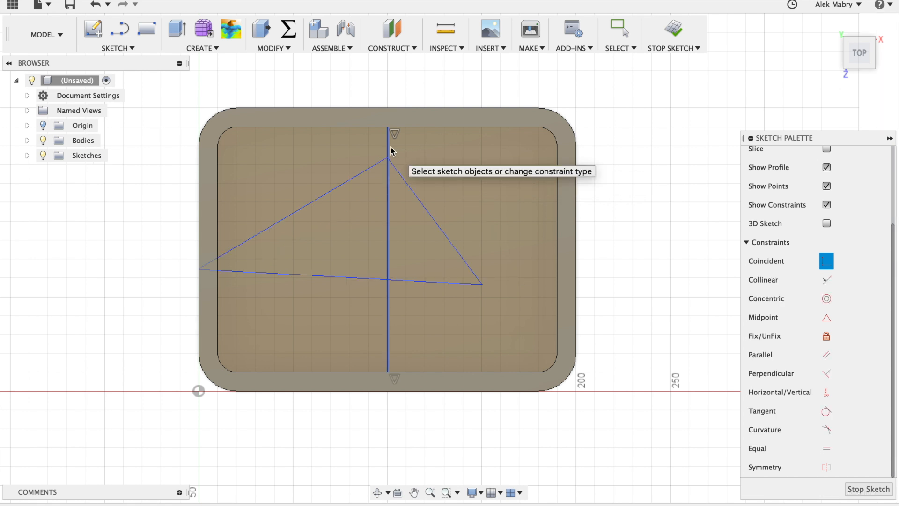
- Apply a Symmetry constraint to the triangle's two lower corners about the vertical centre line
scroll(871, 384, "up", 5)
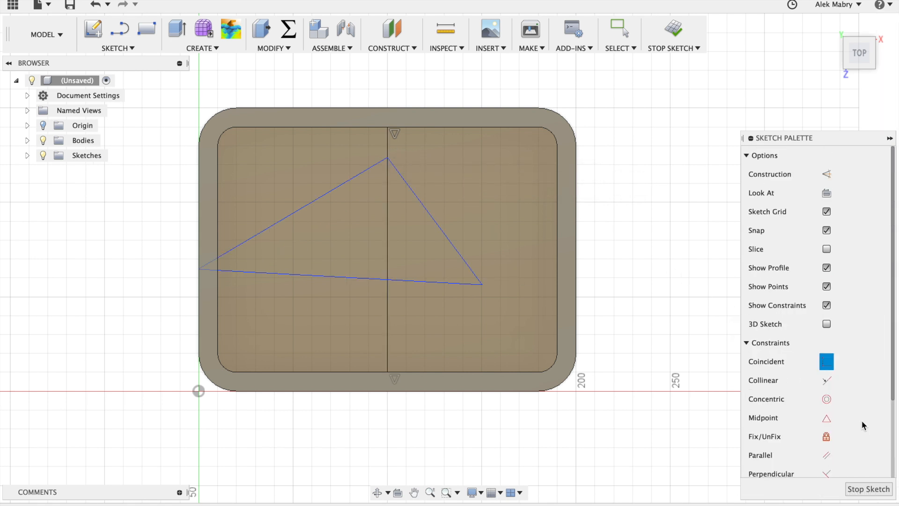
scroll(864, 425, "down", 5)
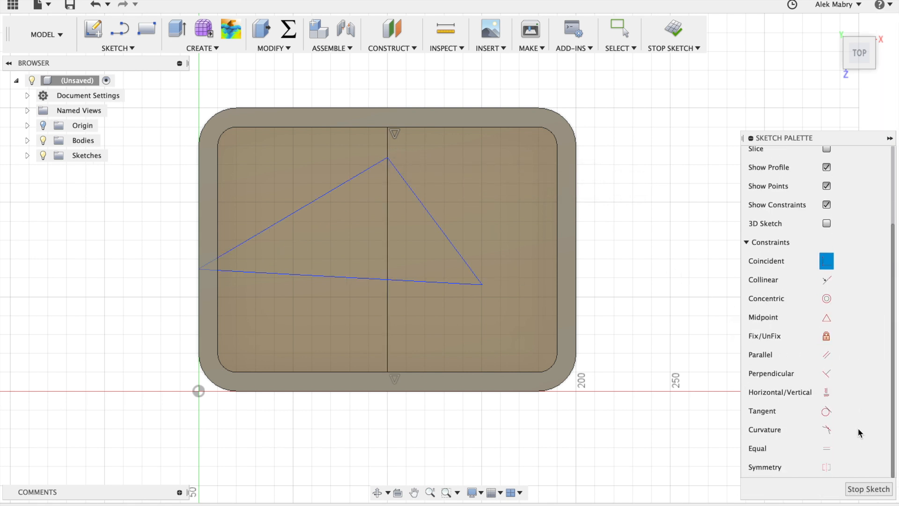
left_click(827, 467)
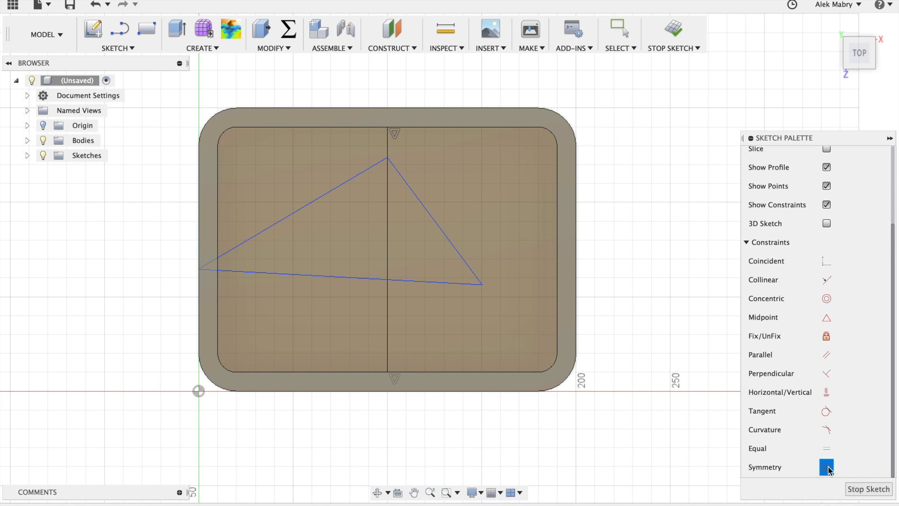
left_click(482, 285)
left_click(198, 270)
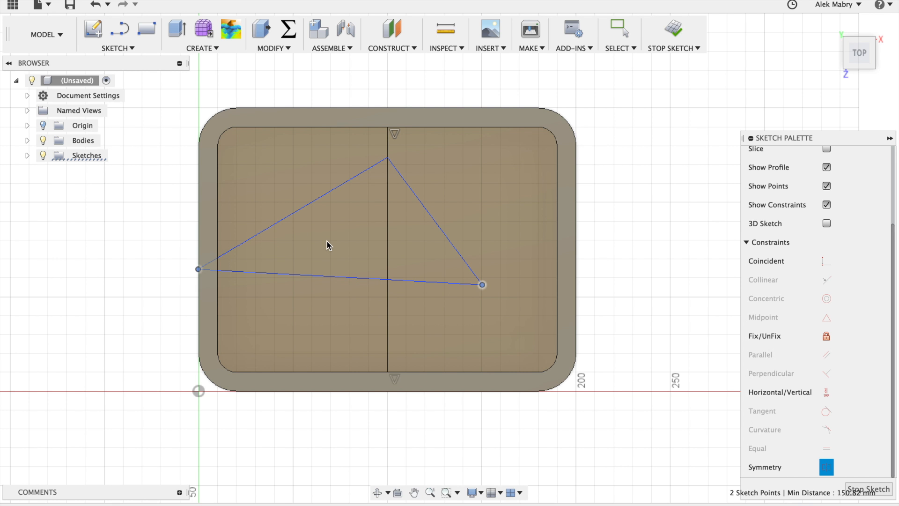
left_click(387, 240)
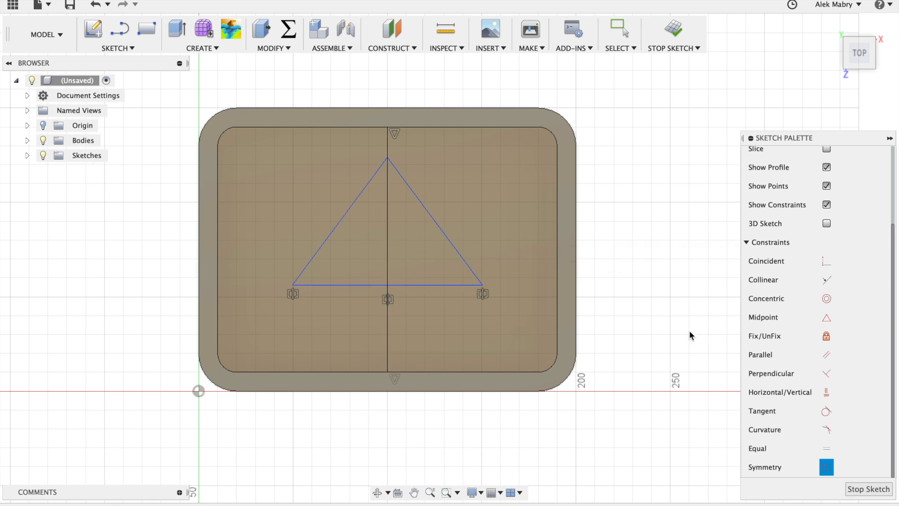
- Try to constrain the triangle's base parallel to the pocket's bottom edge
scroll(803, 349, "up", 3)
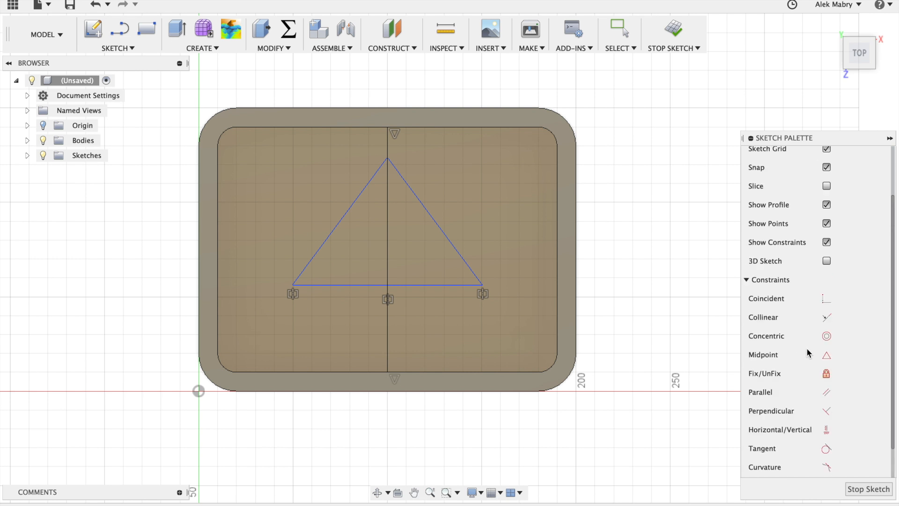
scroll(808, 347, "down", 3)
left_click(826, 352)
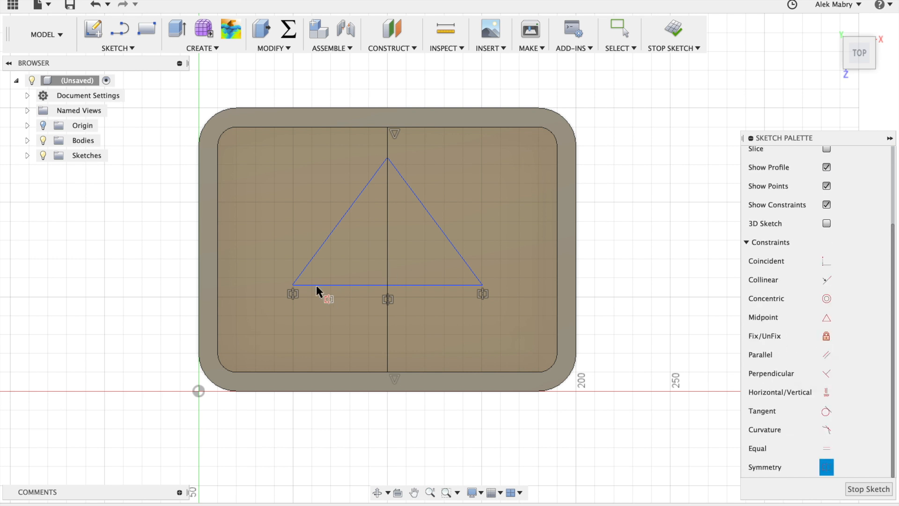
left_click(351, 276)
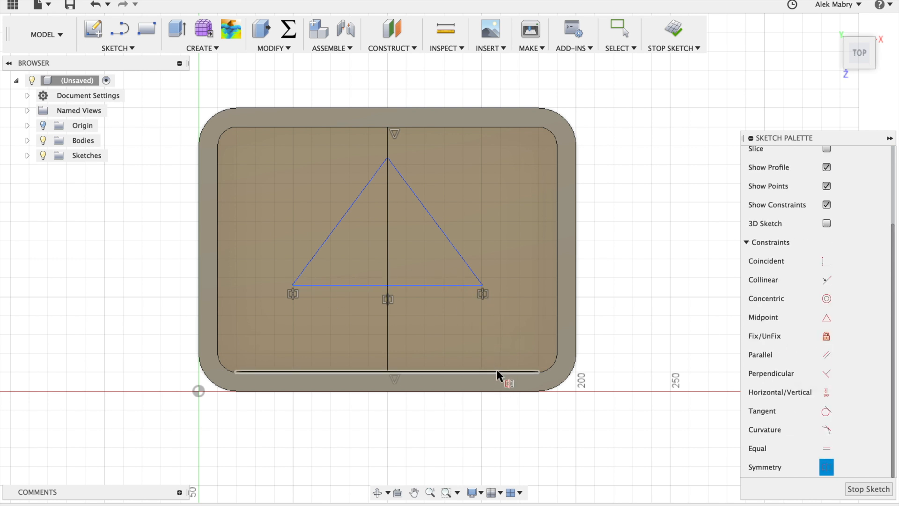
left_click(833, 359)
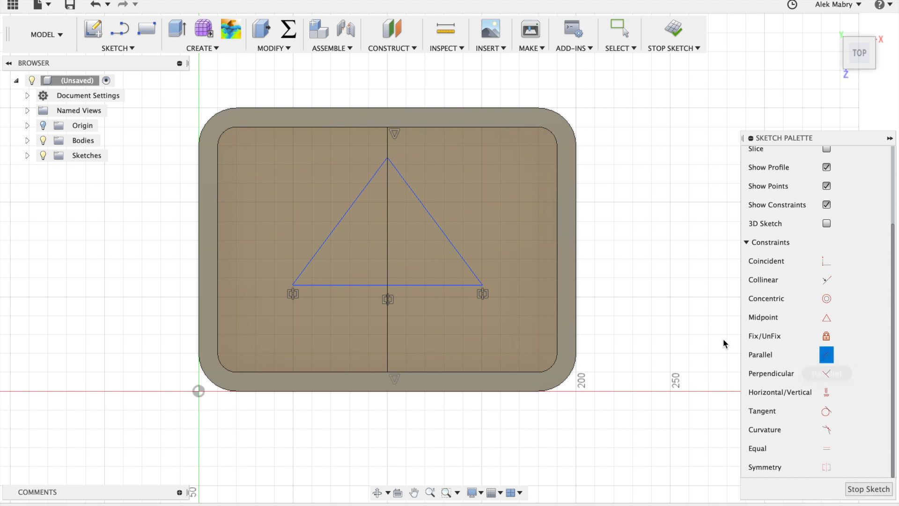
left_click(466, 370)
left_click(456, 287)
left_click(628, 34)
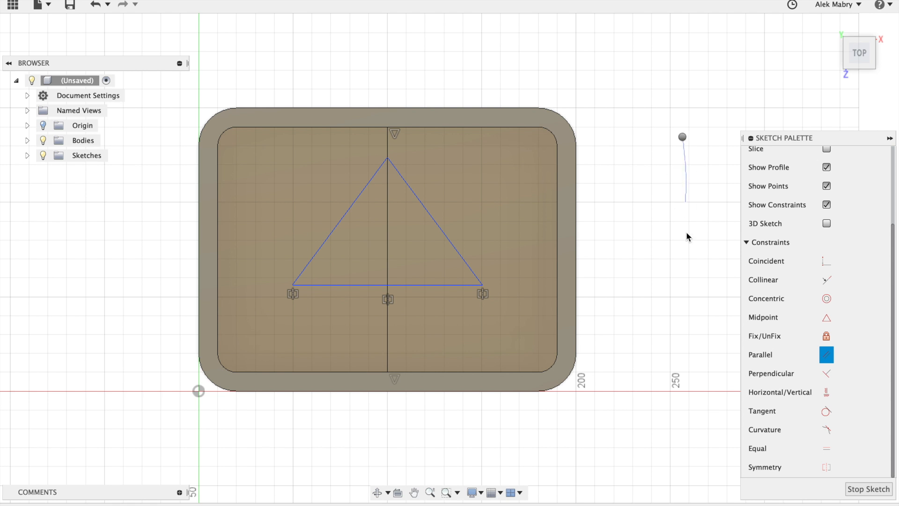
- Dimension the angle between the triangle's right side and its base at 45 degrees
key("d")
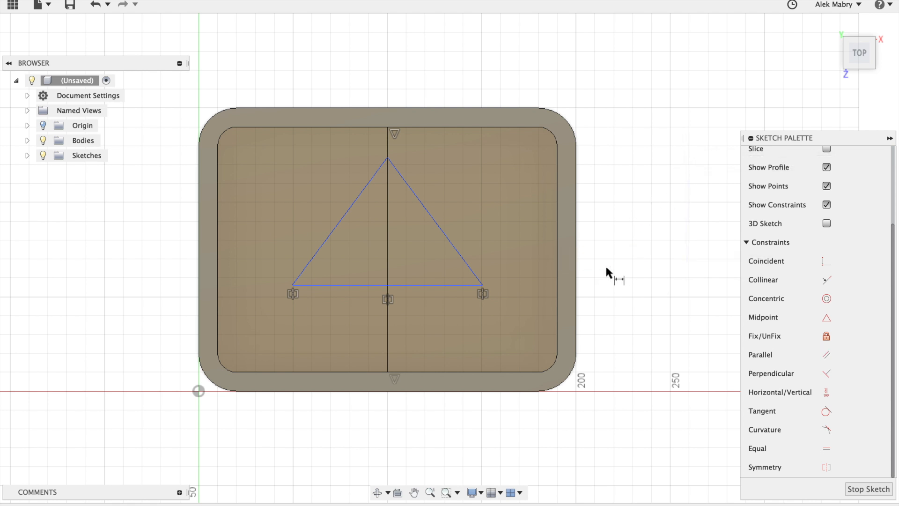
left_click(447, 242)
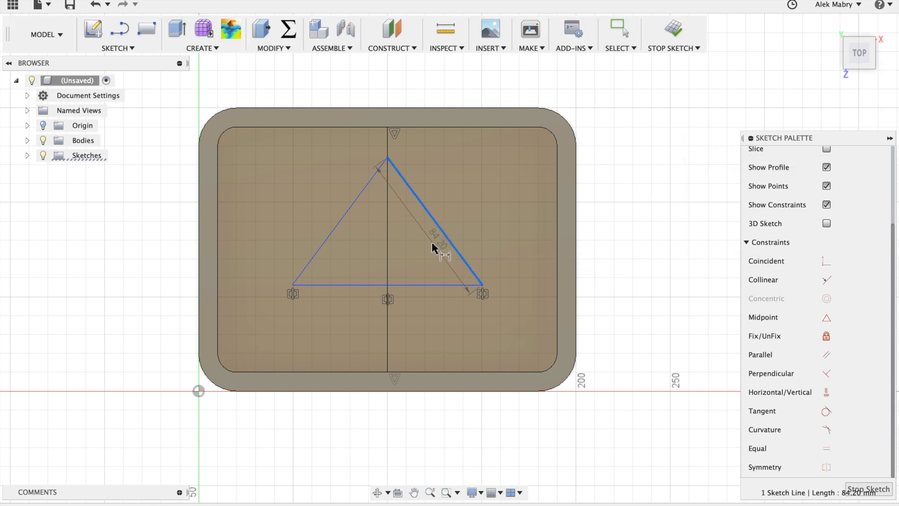
left_click(438, 284)
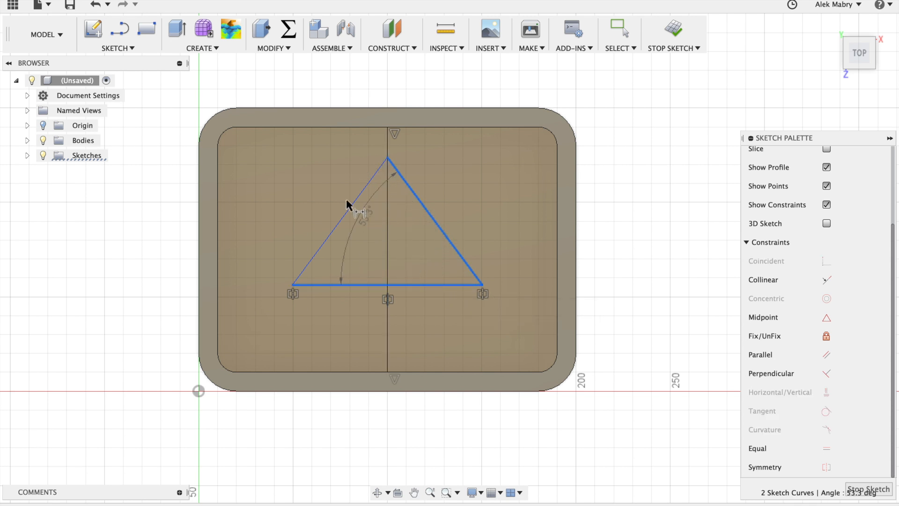
left_click(190, 96)
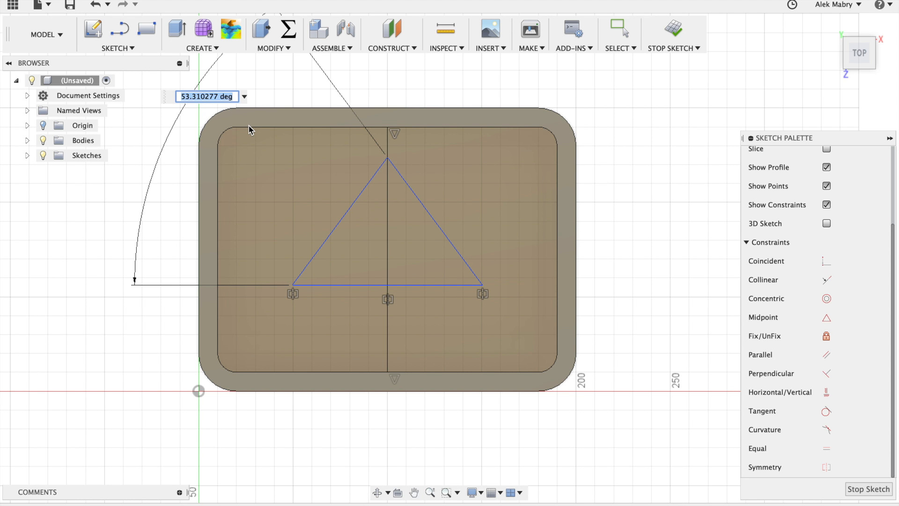
type("45deg")
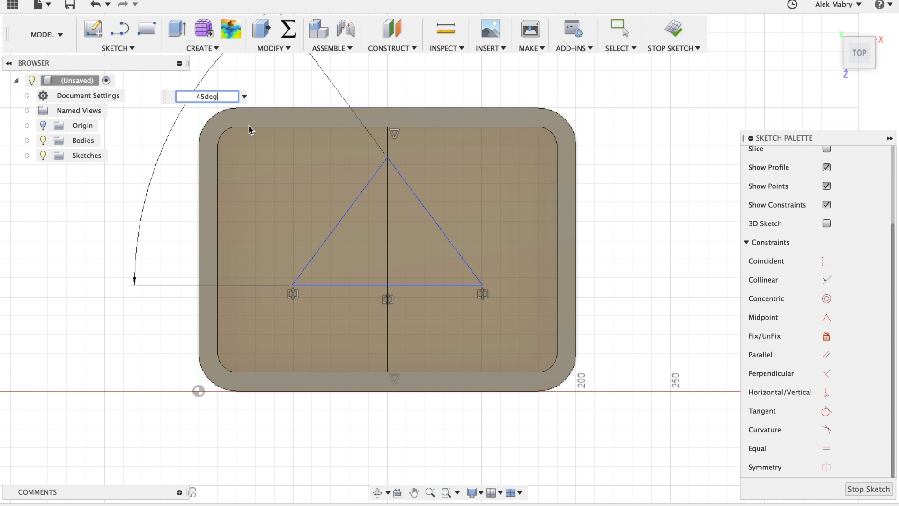
key("Return")
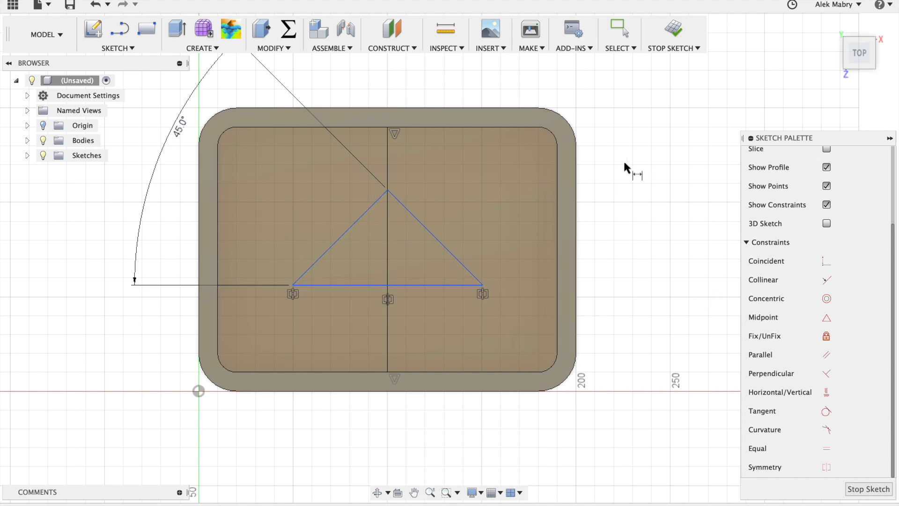
- Dimension the distance from the triangle's apex to the pocket's top edge at 10 mm
left_click(388, 190)
left_click(423, 127)
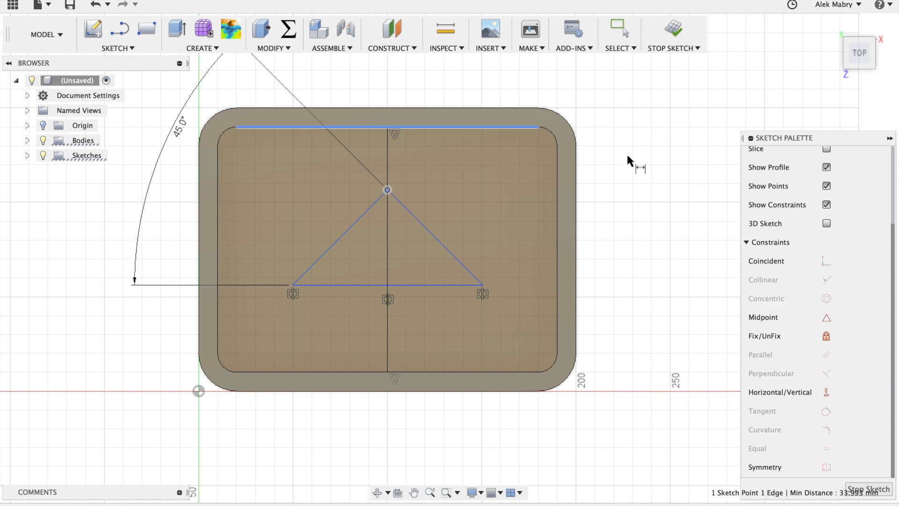
left_click(664, 163)
key("BackSpace")
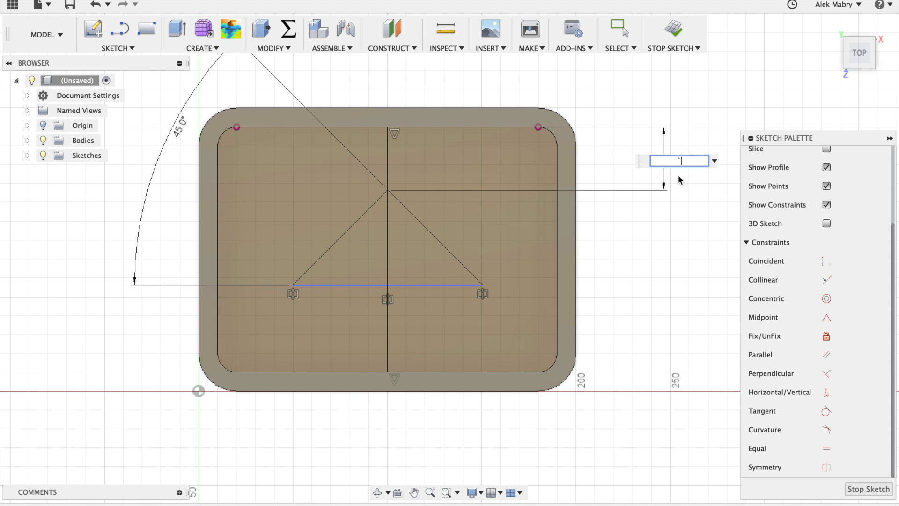
type("10mm")
key("Return")
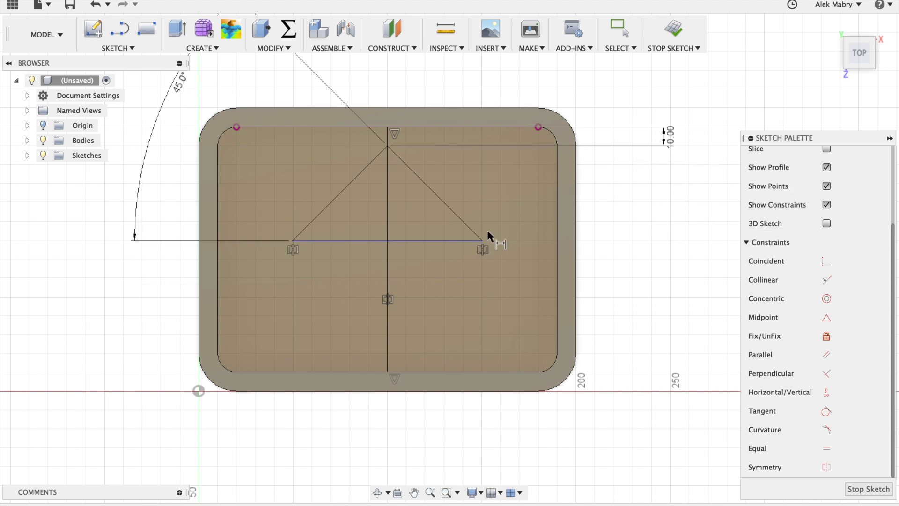
- Dimension the triangle's base length at 150 mm
left_click(436, 240)
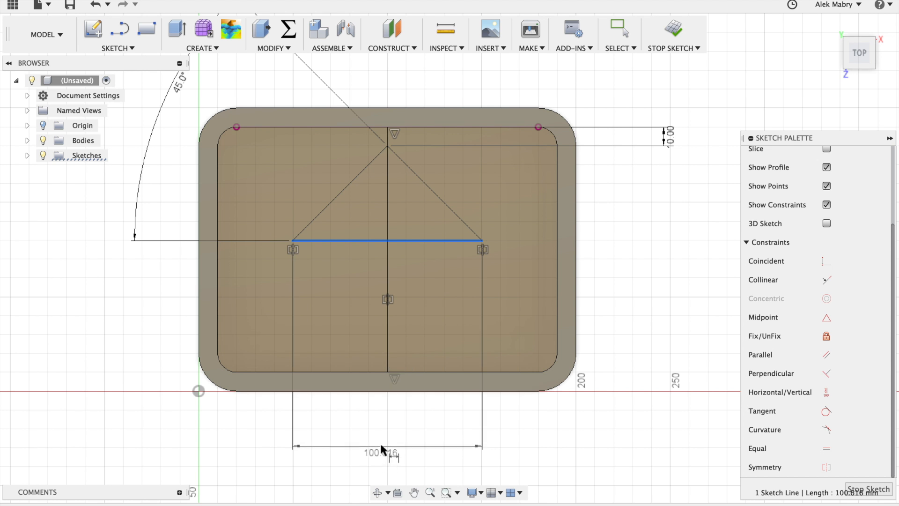
left_click(389, 453)
type("150mm")
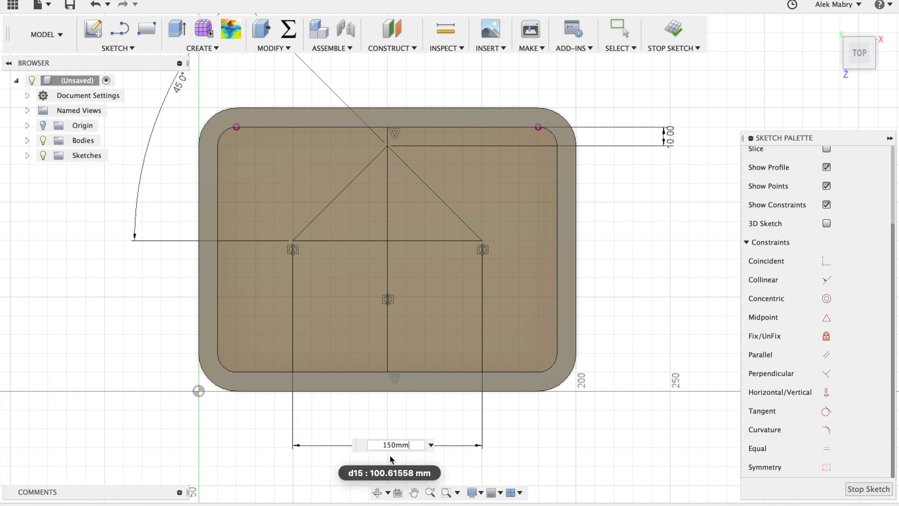
key("Return")
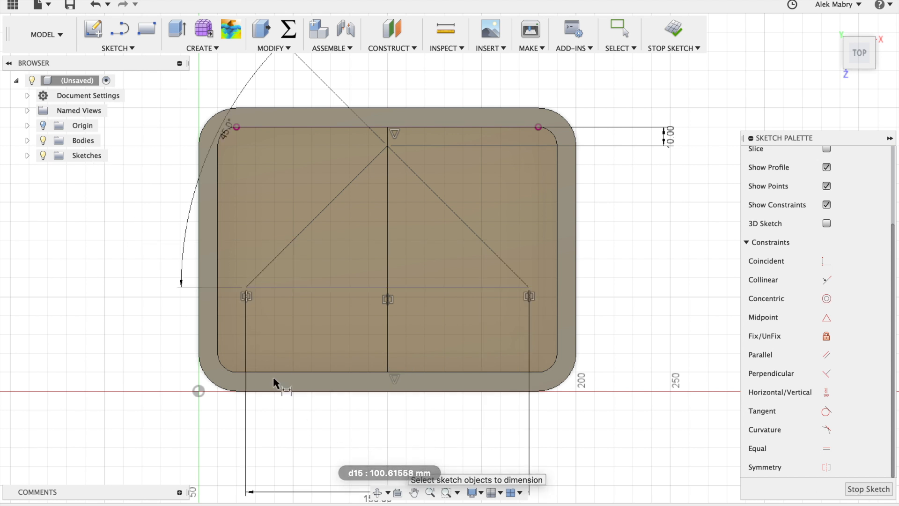
- Leave the Dimension command and finish the triangle sketch
scroll(321, 299, "up", 1)
scroll(373, 342, "down", 1)
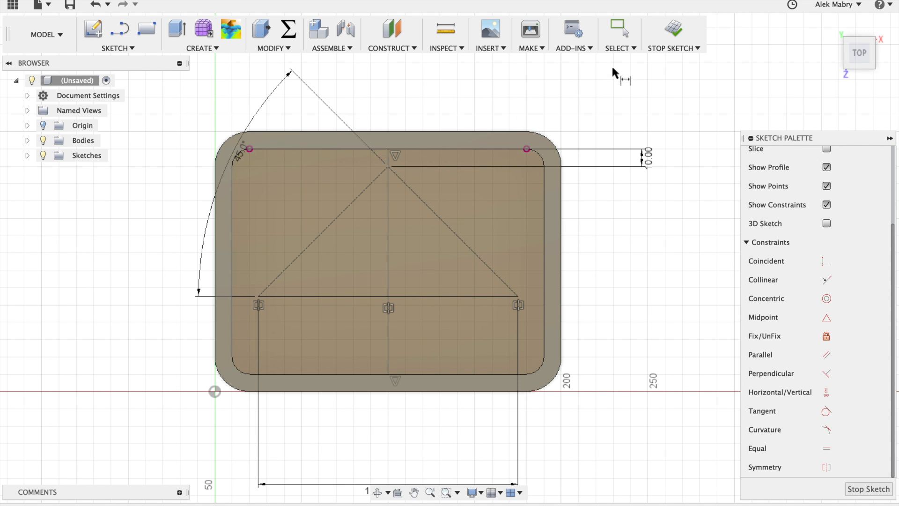
left_click(620, 29)
left_click(484, 262)
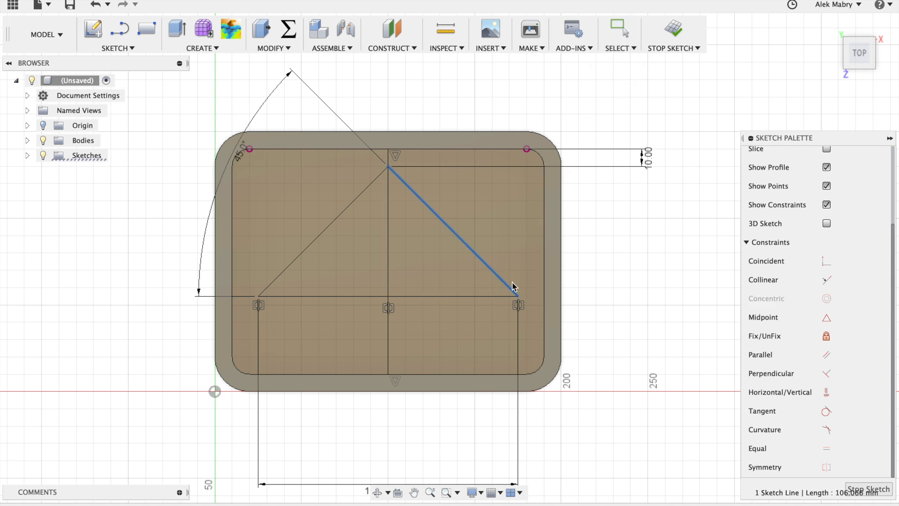
left_click(703, 258)
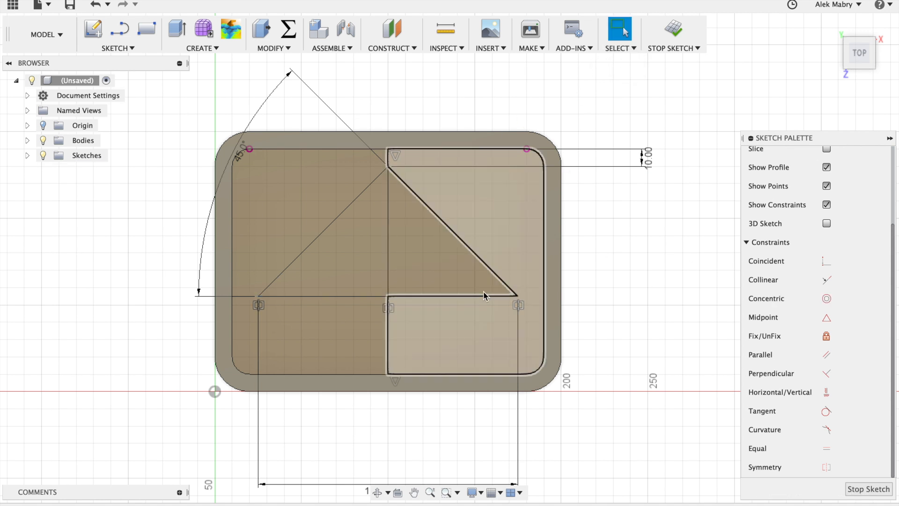
left_click(673, 29)
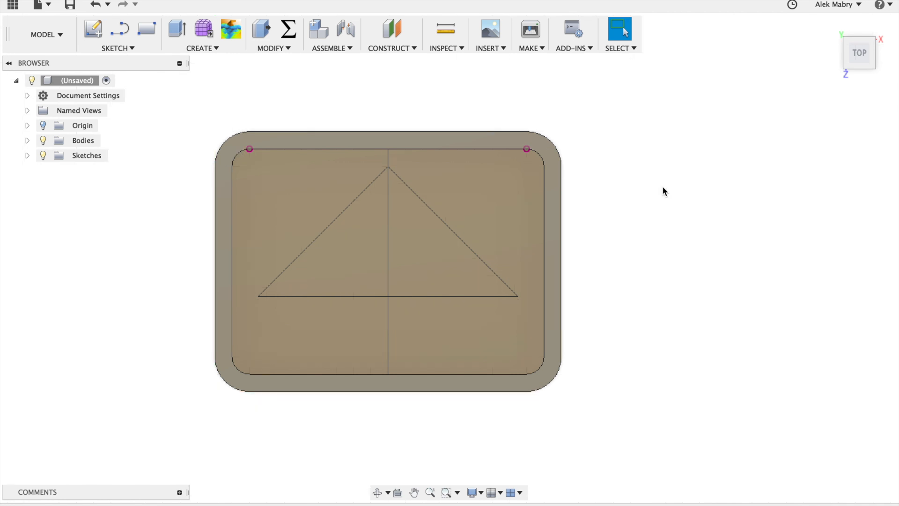
- Extrude both halves of the triangle profile 0.125 in upward from the pocket floor, joined to the plate
scroll(435, 271, "up", 1)
middle_click_drag(288, 260, 277, 208, "shift")
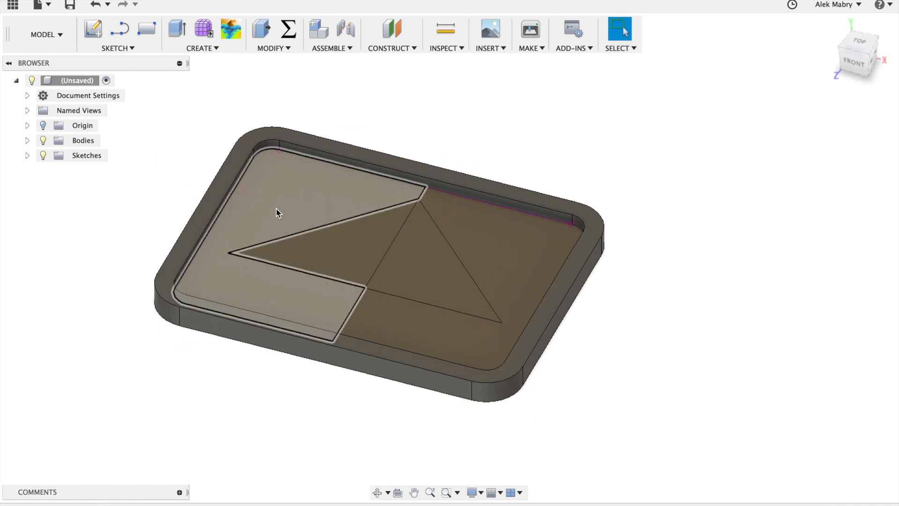
left_click(177, 29)
left_click(341, 243)
left_click(416, 281)
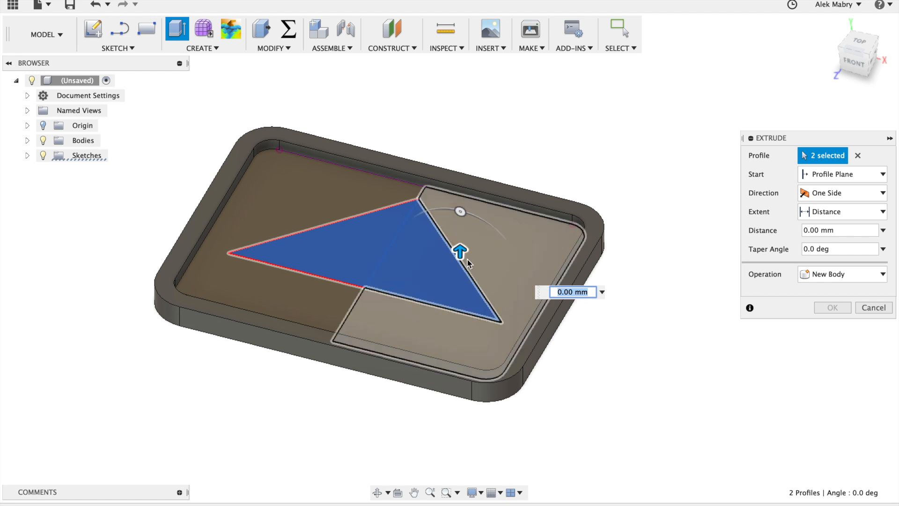
left_click_drag(462, 251, 462, 247)
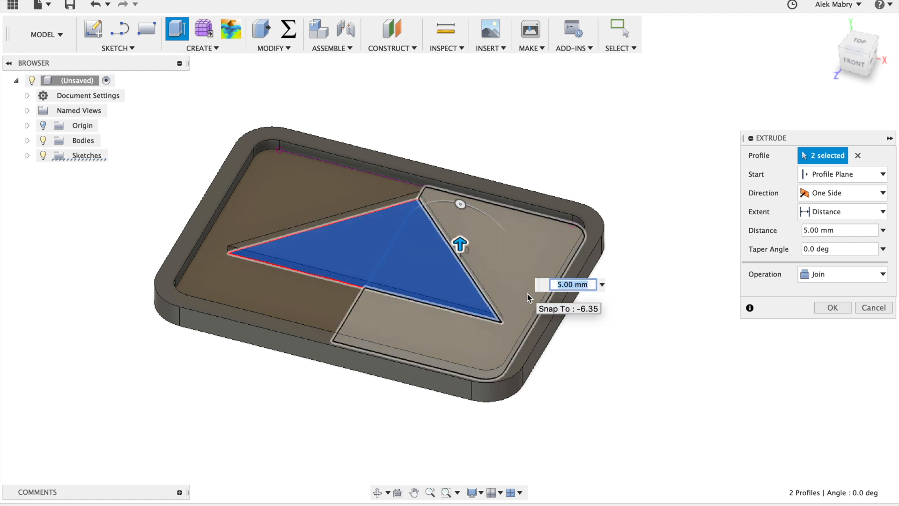
type("0.125in")
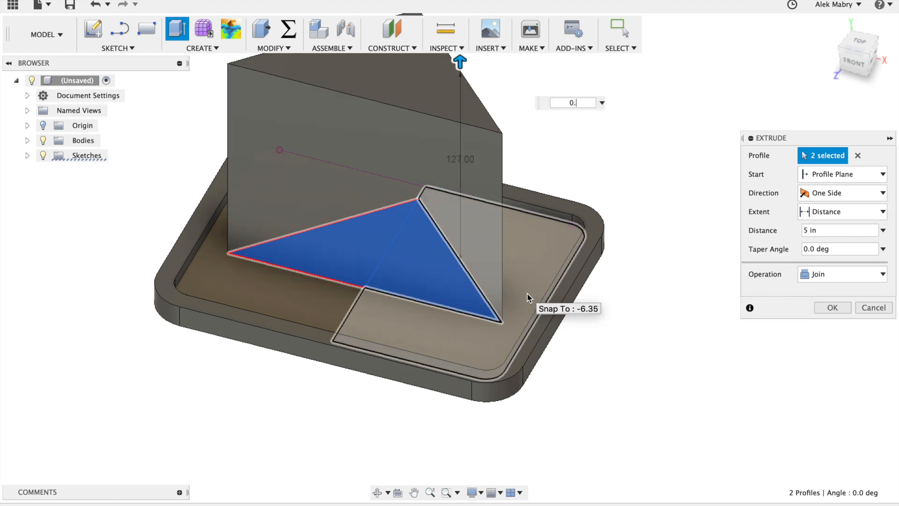
type("in")
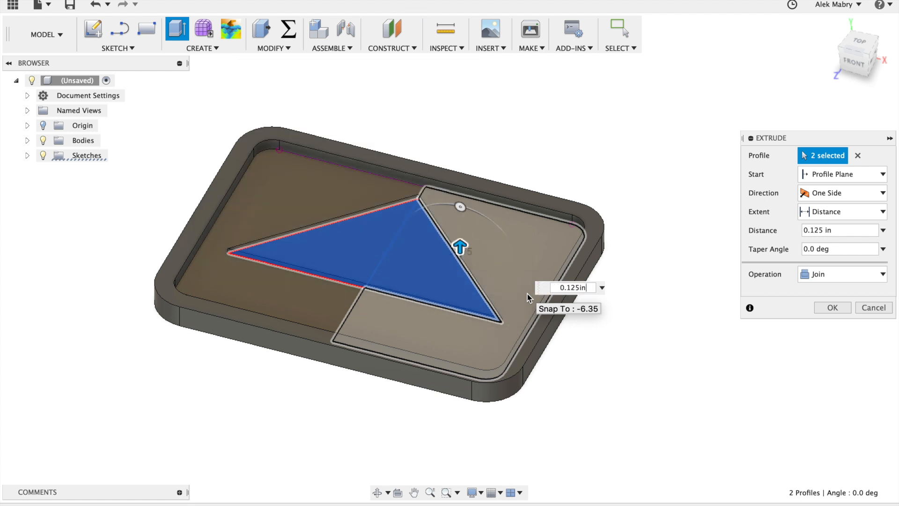
key("Return")
- Start a new sketch on the top face of the raised triangle
scroll(527, 210, "up", 1)
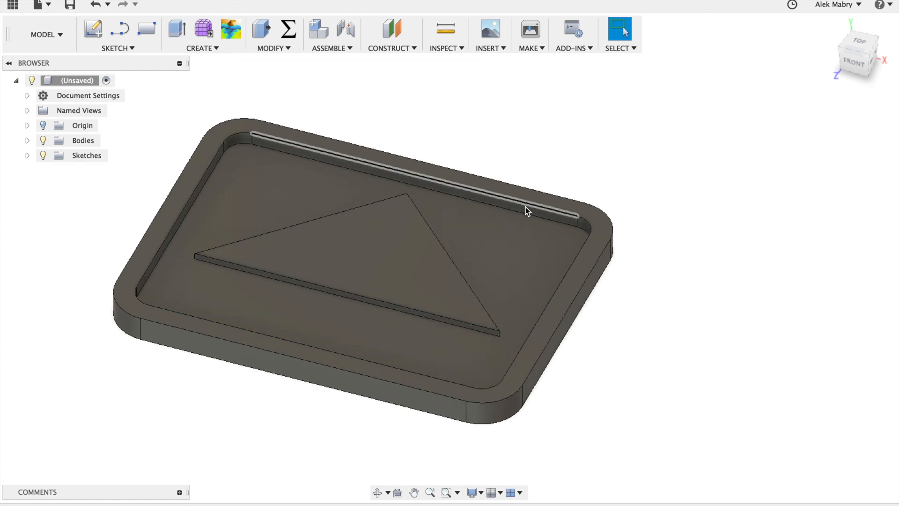
left_click(83, 31)
left_click(402, 228)
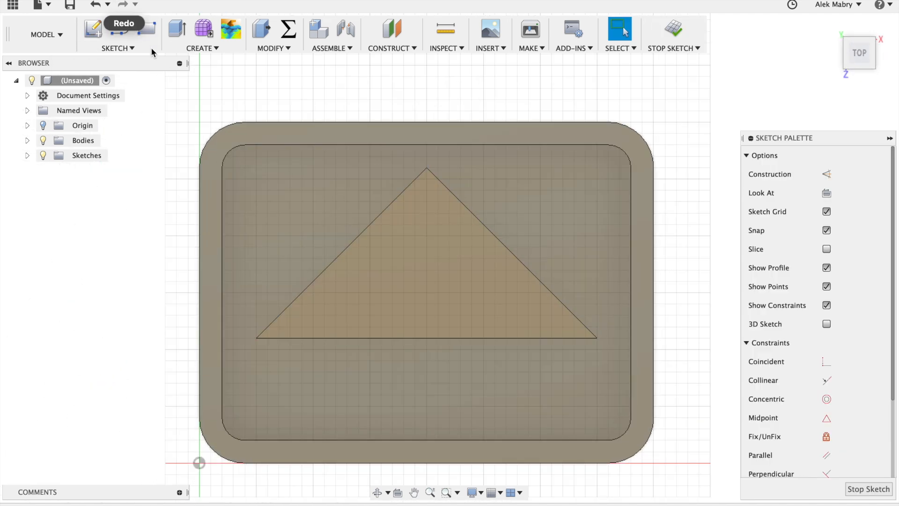
left_click(119, 29)
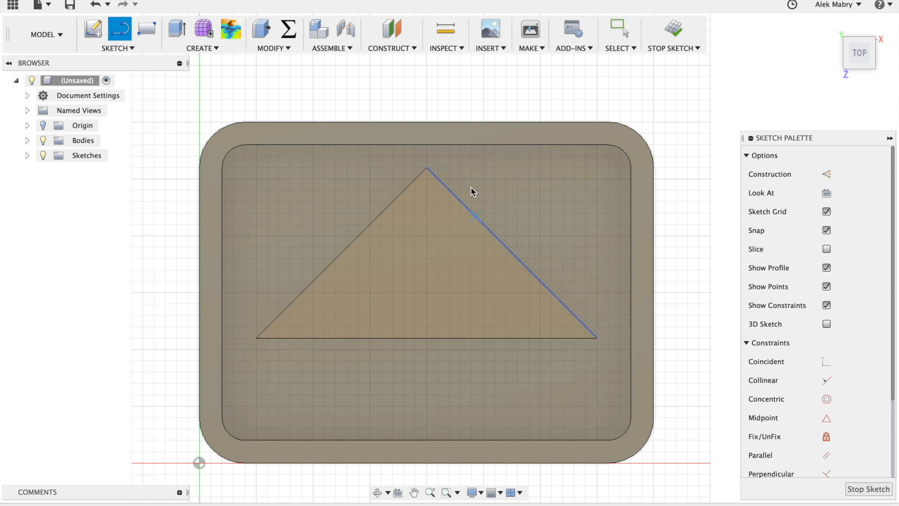
left_click(426, 168)
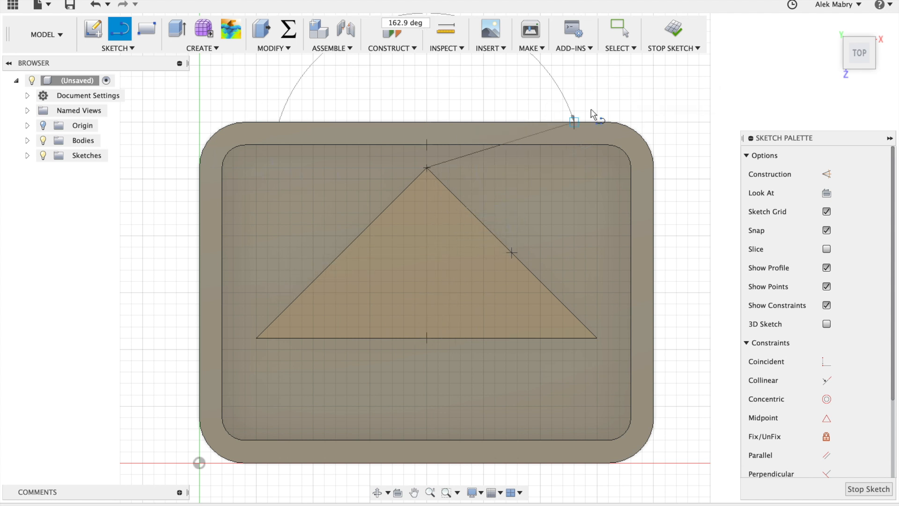
left_click(619, 30)
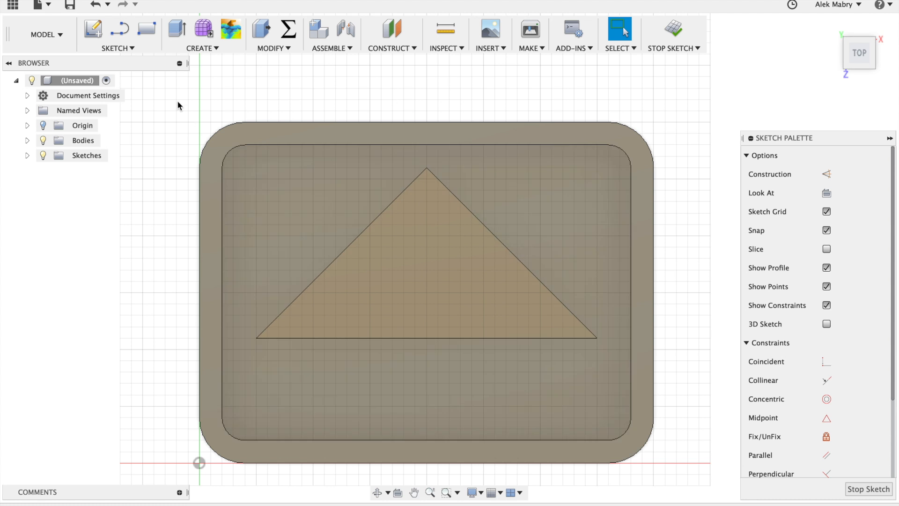
- Sketch a small closed triangle just below the large triangle's apex, with a vertical side on the centre axis and its third corner to the left
left_click(119, 30)
left_click(426, 190)
left_click(415, 236)
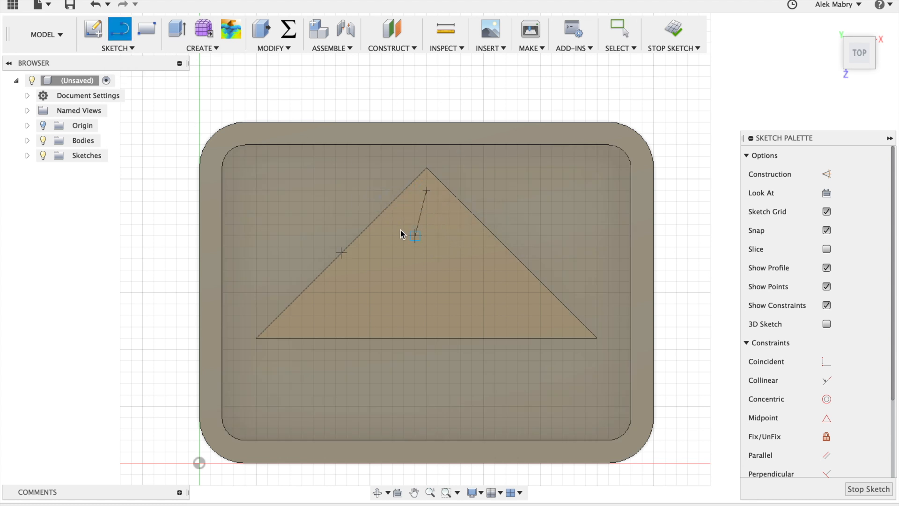
left_click(404, 224)
left_click(426, 257)
left_click(426, 190)
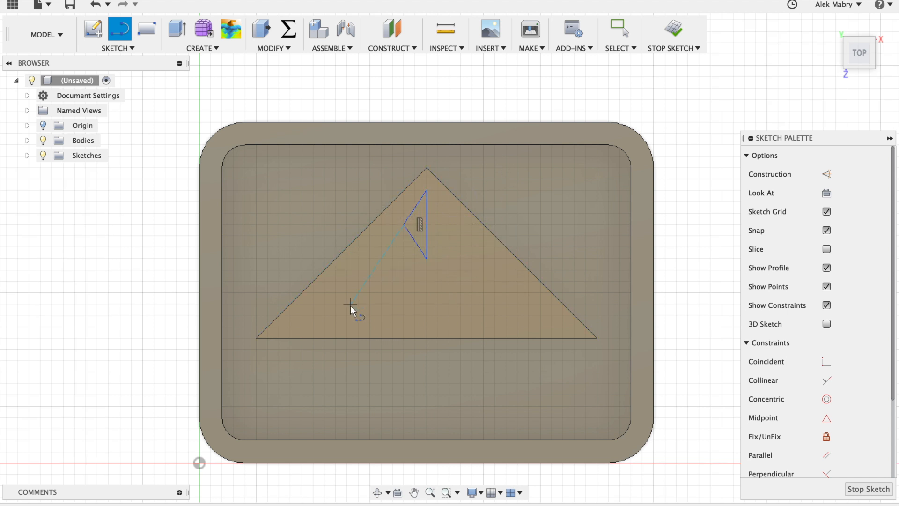
- Sketch a closed four-sided outline in the large triangle's left half, with a horizontal base, a vertical inner side and two slanted upper sides
left_click(372, 253)
left_click(405, 284)
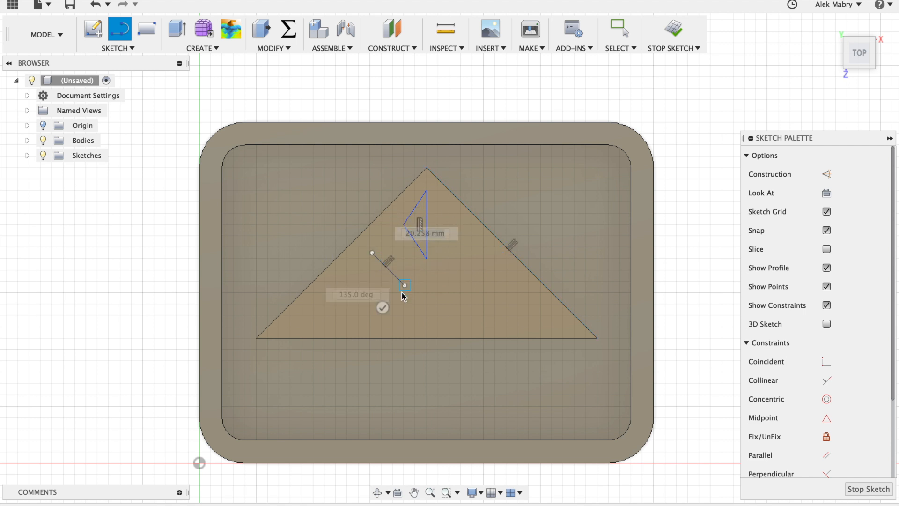
left_click(405, 326)
left_click(301, 326)
left_click(372, 254)
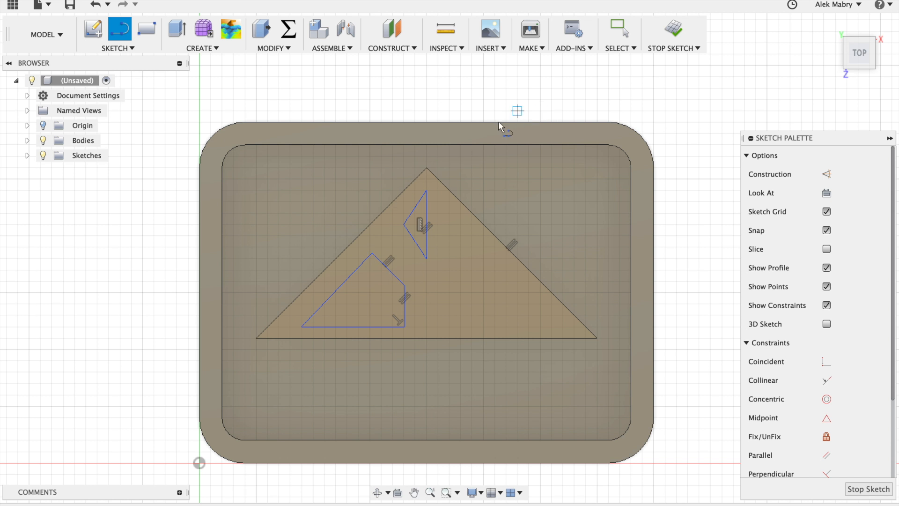
- Draw a vertical centre line from the large triangle's apex to the midpoint of its base and leave the Line tool
left_click(426, 169)
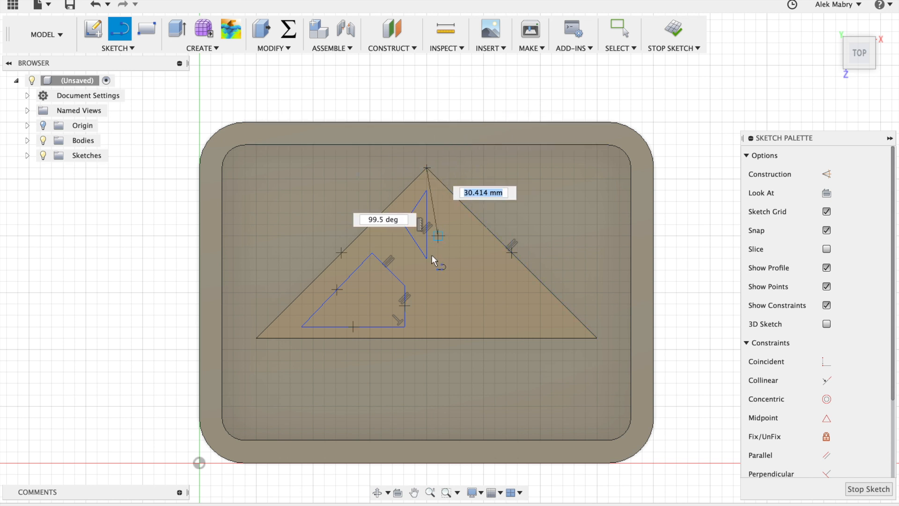
double_click(427, 339)
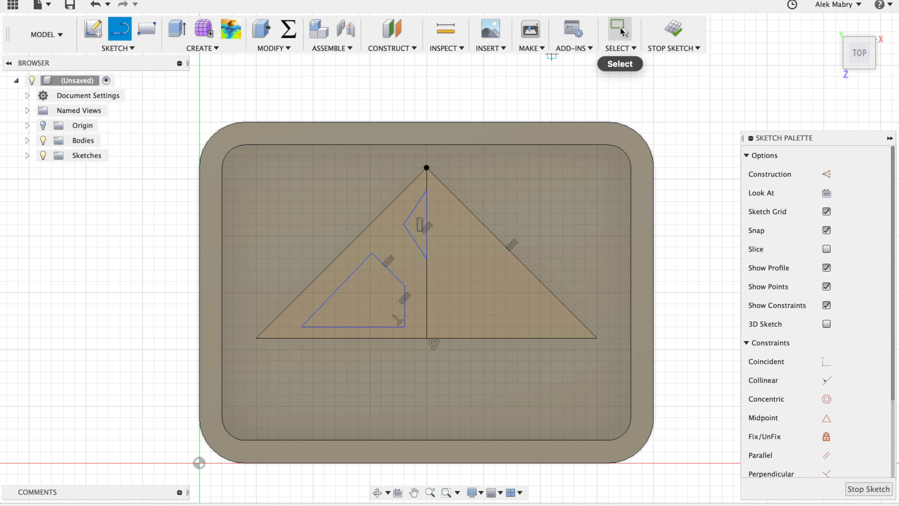
left_click(619, 29)
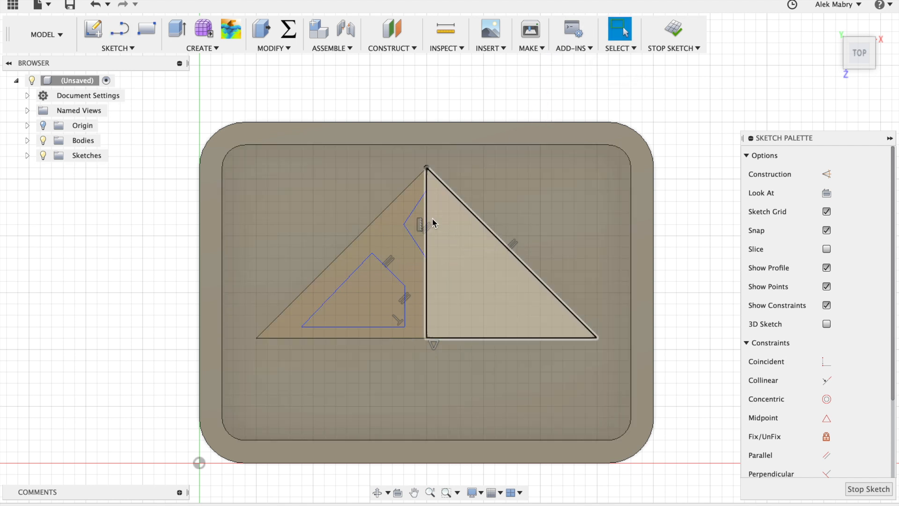
- Shift the four-sided outline's top corner slightly inward and move the small triangle's vertical side left, off the centre line
mouse_move(373, 254)
left_mouse_down()
mouse_move(384, 243)
mouse_move(381, 260)
mouse_move(391, 257)
mouse_move(381, 260)
left_mouse_up()
mouse_move(404, 224)
left_mouse_down()
mouse_move(393, 225)
mouse_move(416, 207)
left_mouse_up()
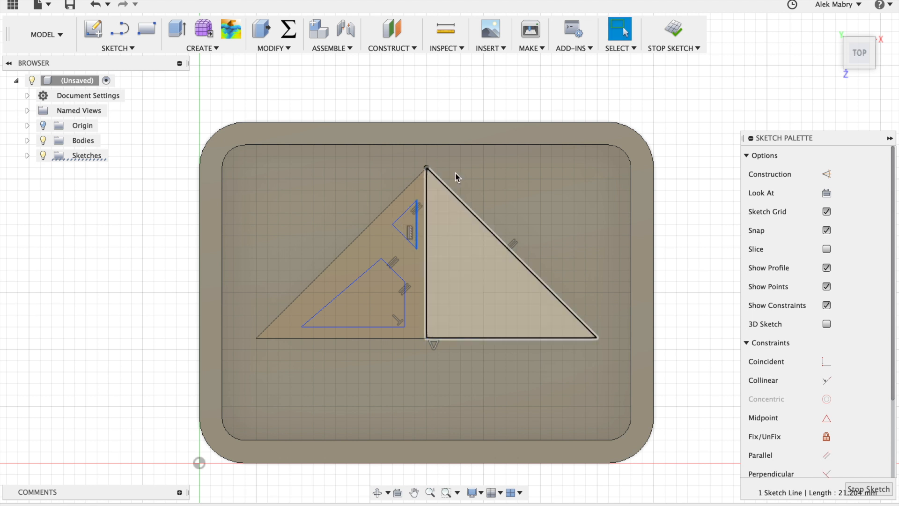
left_click(459, 90)
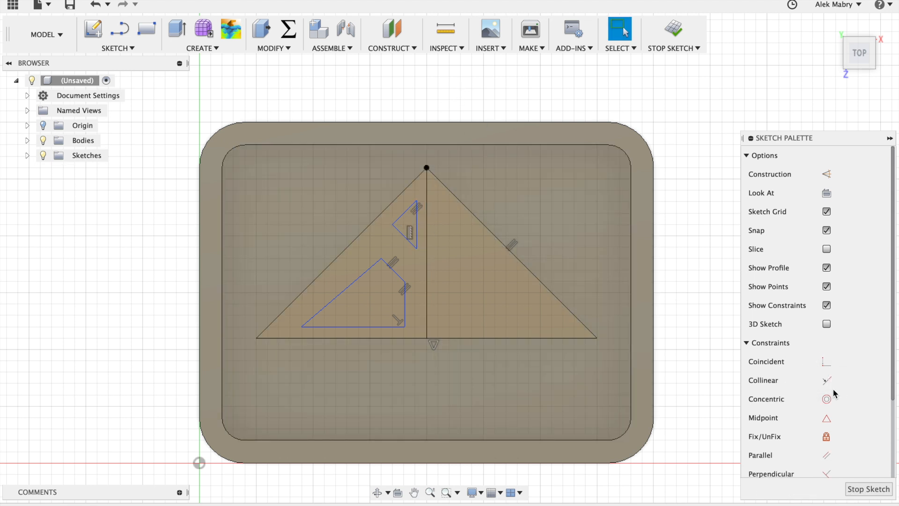
- Make the small triangle's vertical side collinear with the centre line
left_click(827, 381)
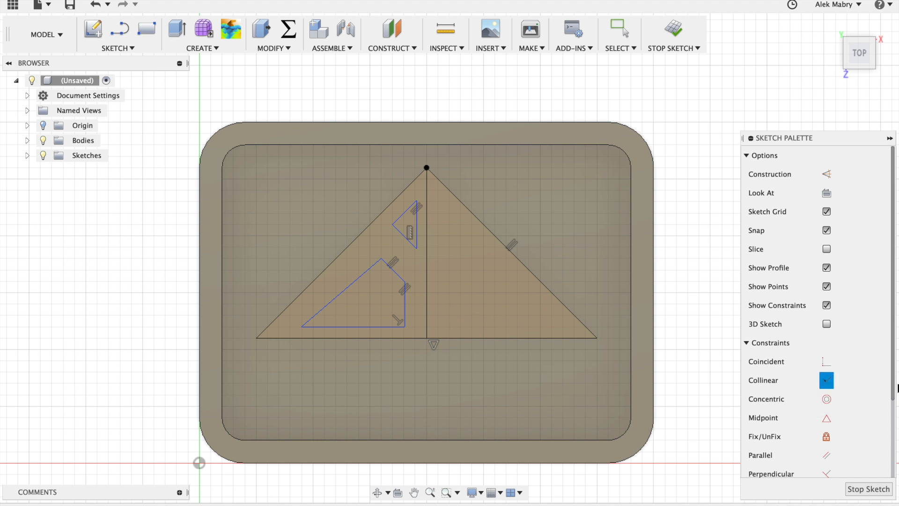
left_click(420, 223)
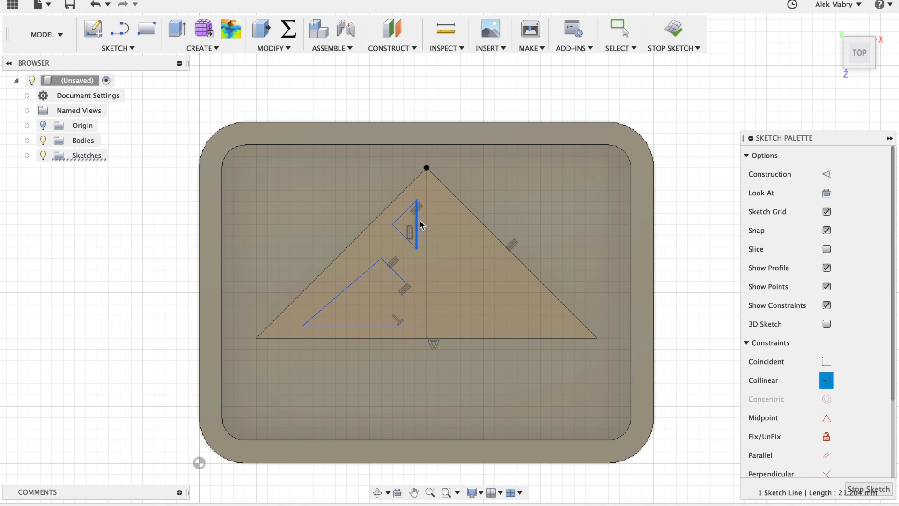
left_click(427, 230)
- Make the small triangle's upper slanted side collinear with the four-sided outline's long slanted side
scroll(502, 309, "down", 2)
scroll(466, 355, "up", 1)
scroll(475, 415, "down", 1)
scroll(478, 431, "up", 2)
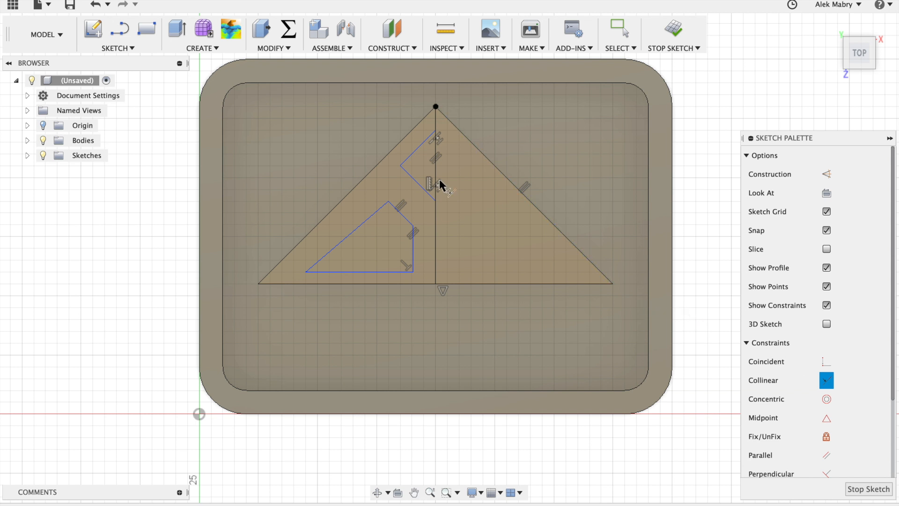
left_click(414, 158)
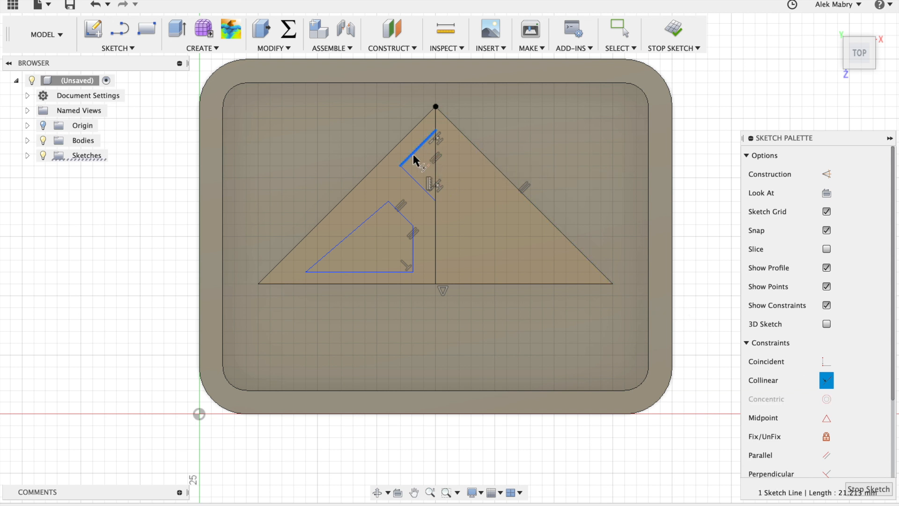
left_click(374, 218)
- Make the four-sided outline's long slanted side parallel to the large triangle's left edge
left_click(826, 454)
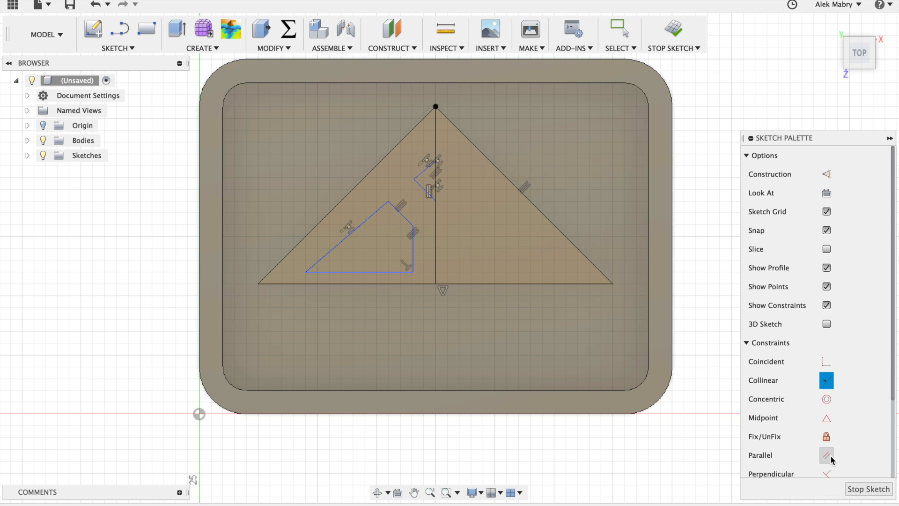
left_click(372, 216)
left_click(374, 178)
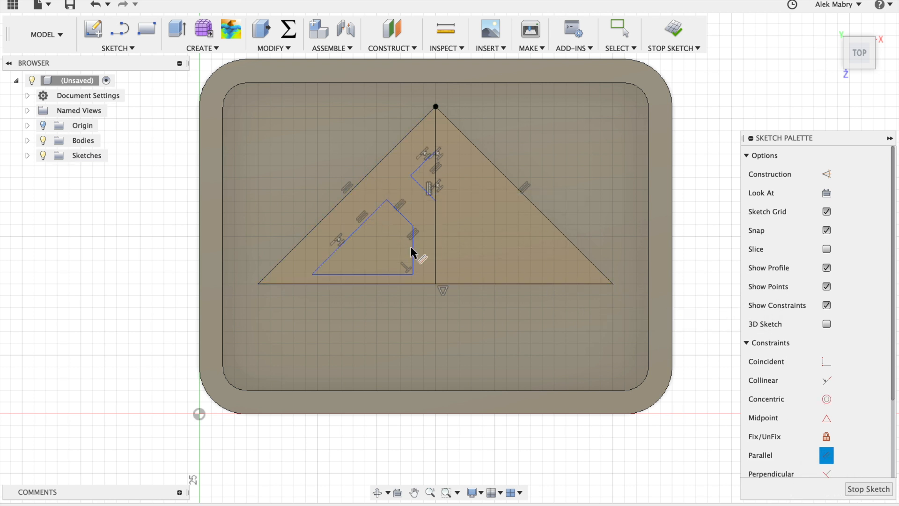
- Dimension the distance between the four-sided outline's vertical side and the centre line at 4 mm
scroll(477, 258, "down", 3)
scroll(444, 326, "up", 4)
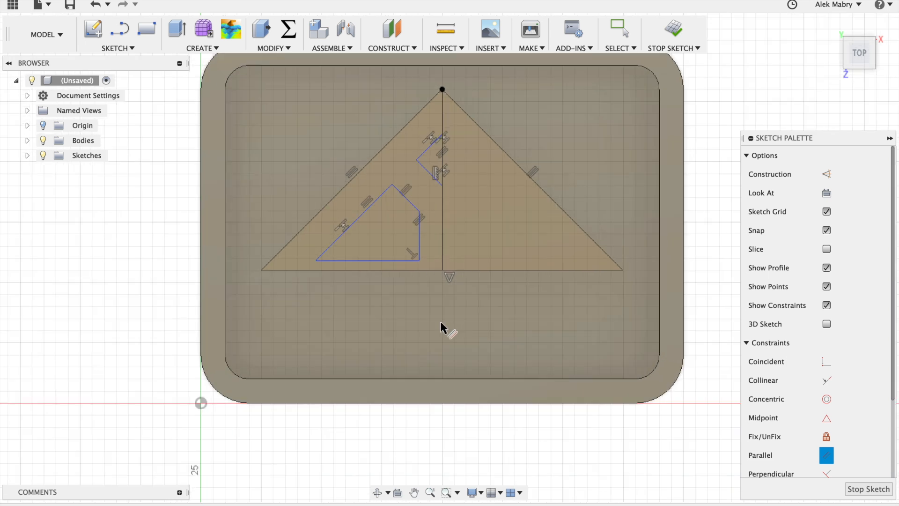
right_click_drag(715, 153, 609, 282)
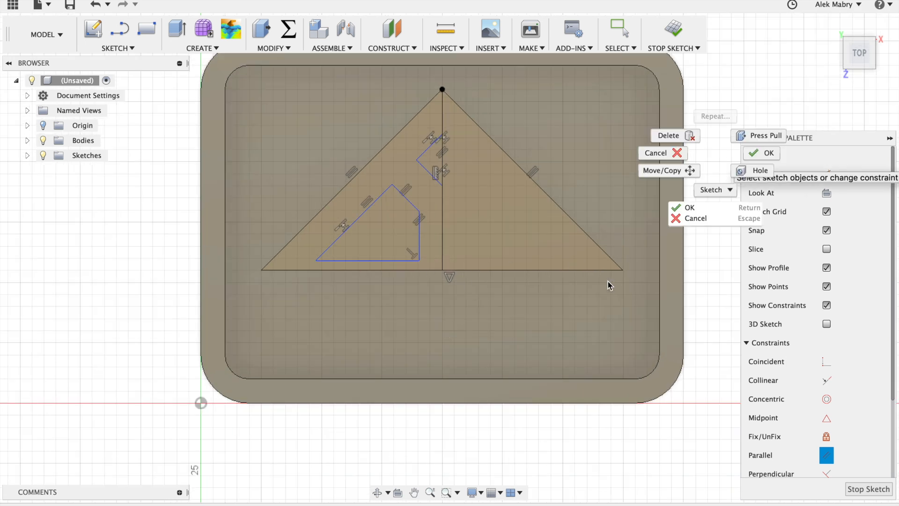
mouse_move(699, 187)
right_mouse_down()
mouse_move(689, 332)
mouse_move(539, 343)
right_mouse_up()
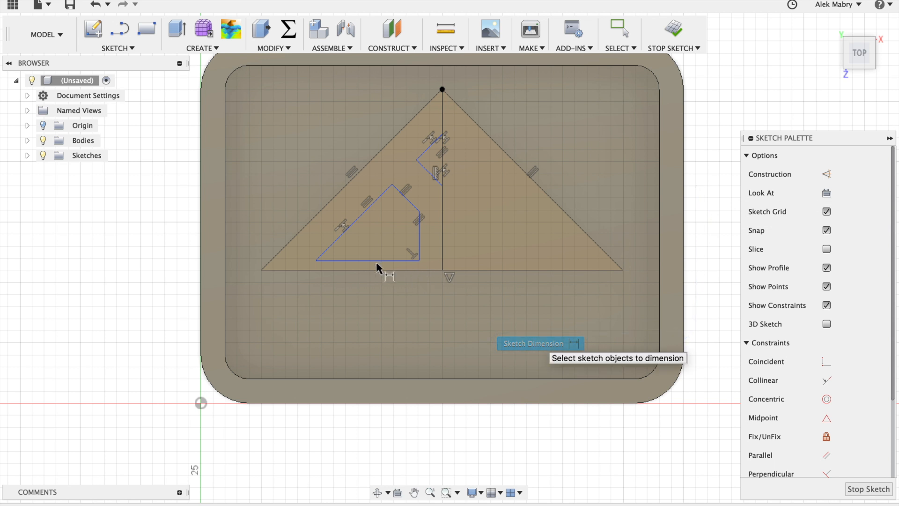
left_click(420, 229)
left_click(442, 228)
left_click(394, 430)
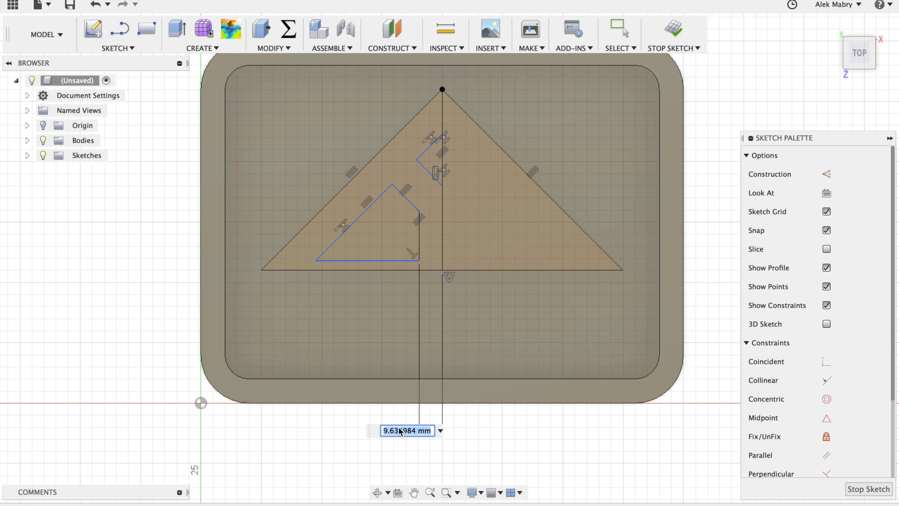
type("4m")
key("Return")
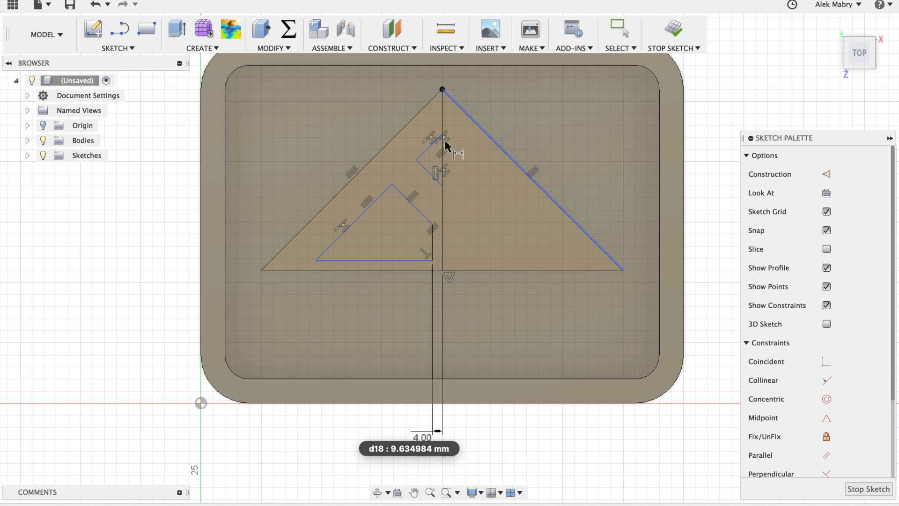
- Dimension the gap between the facing slanted sides of the small triangle and the four-sided outline at 4 mm
left_click(422, 215)
left_click(434, 180)
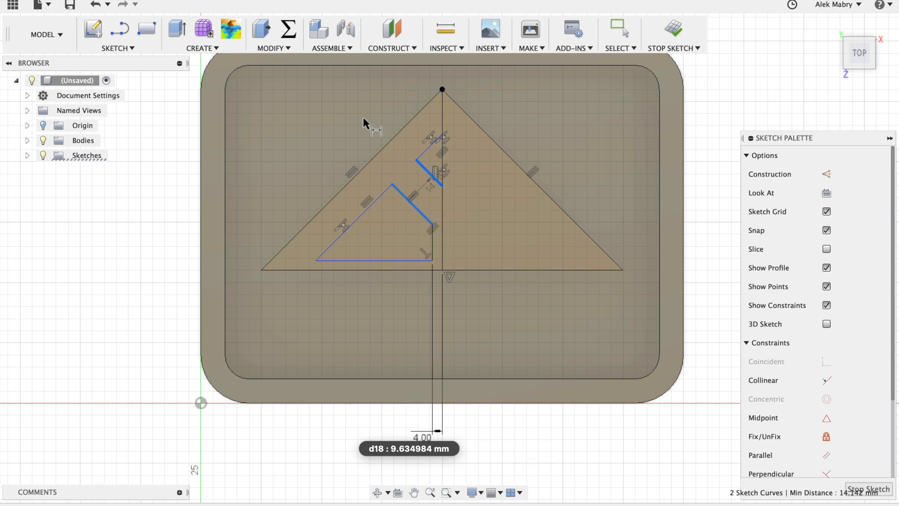
left_click(327, 110)
key("Return")
- Dimension the distance from the small triangle's upper slanted side to the large triangle's left edge at 4 mm
left_click(413, 165)
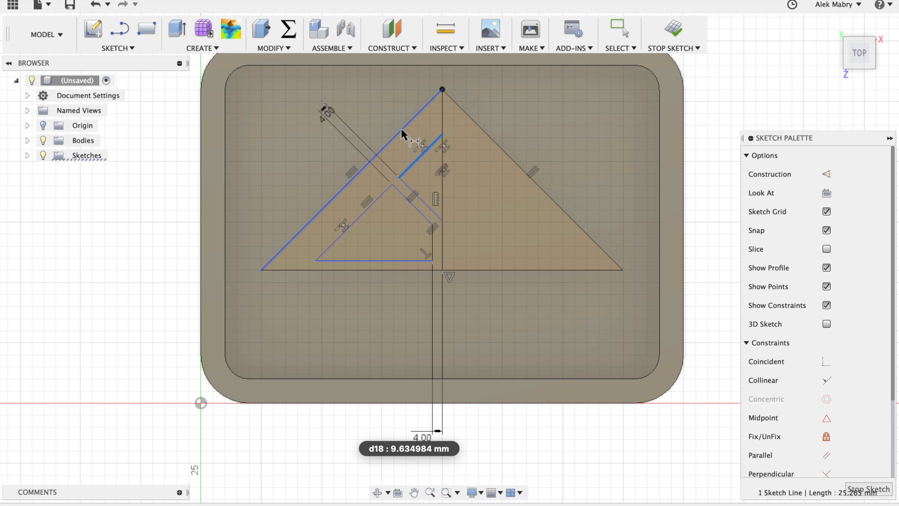
left_click(404, 130)
left_click(523, 94)
type("4mm")
key("Return")
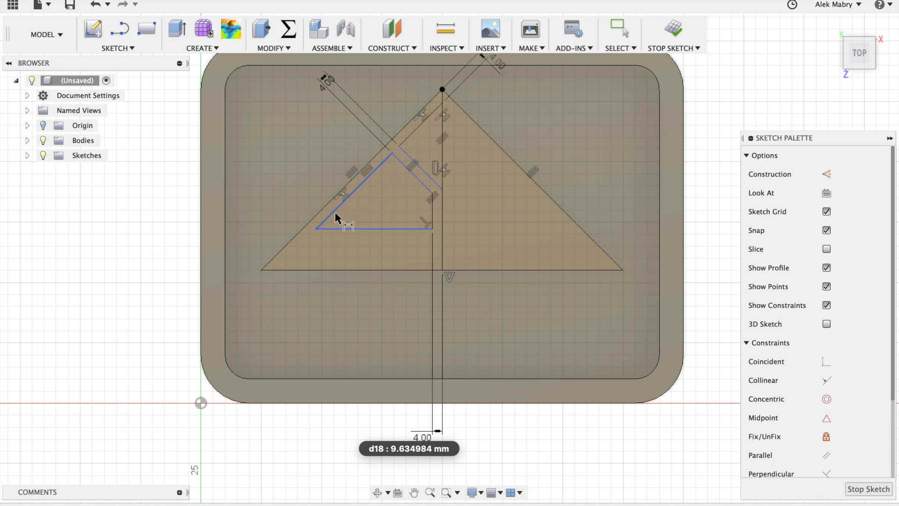
- Dimension the distance between the four-sided outline's bottom side and the large triangle's base at 4 mm
left_click(401, 230)
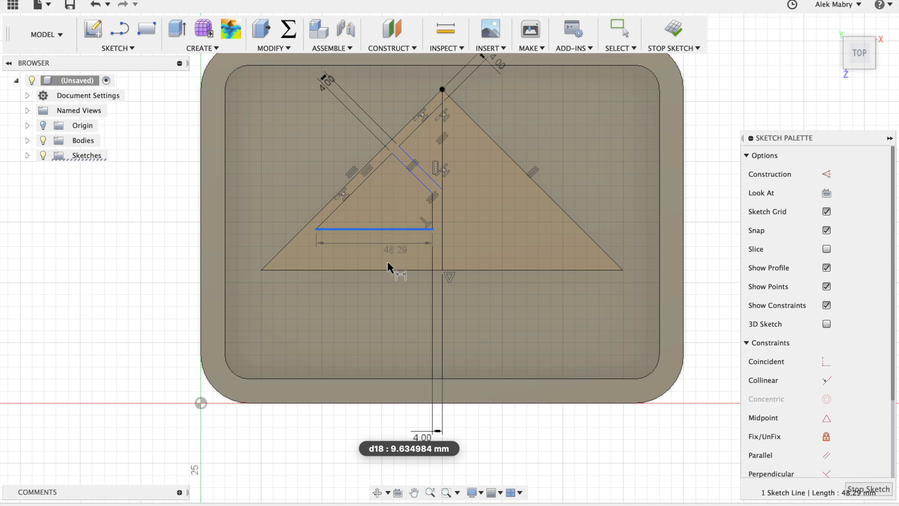
left_click(333, 270)
left_click(179, 295)
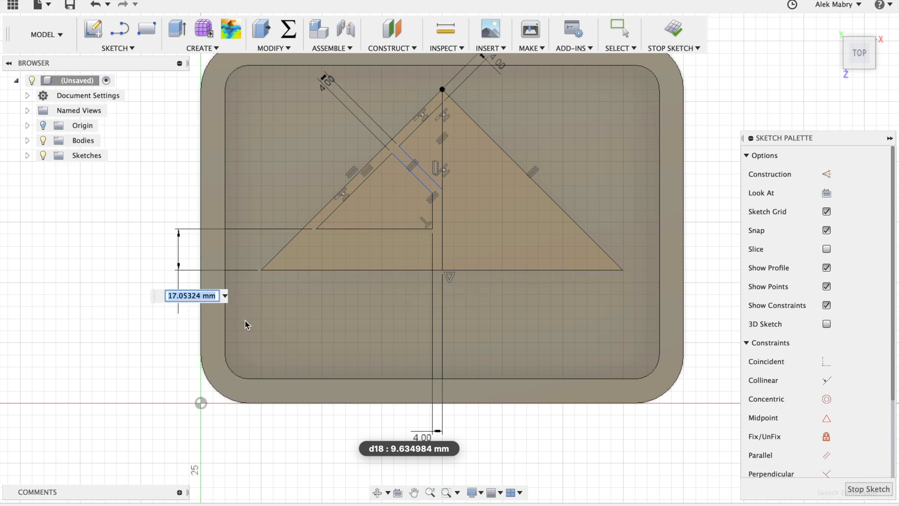
type("4mm")
key("Return")
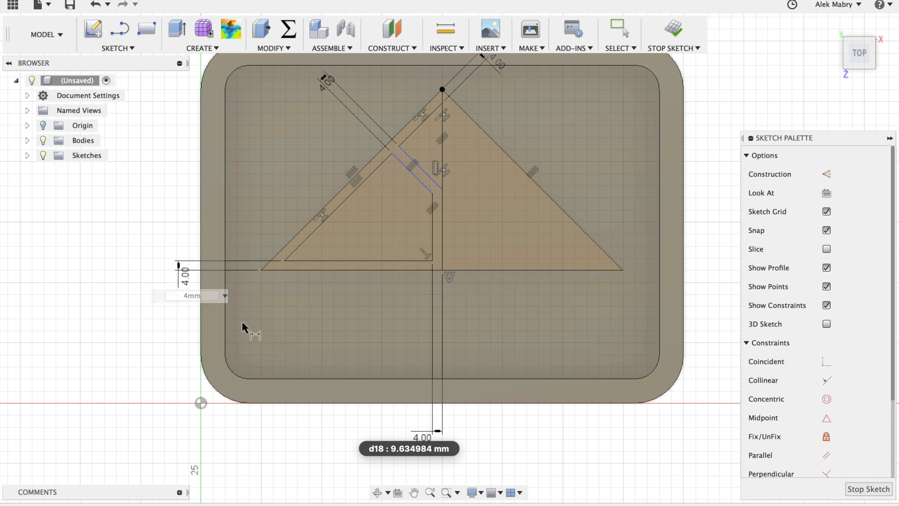
- Move the small triangle's lower slanted side down freehand to test the remaining freedom of the rib position
scroll(435, 252, "up", 2)
scroll(440, 154, "down", 4)
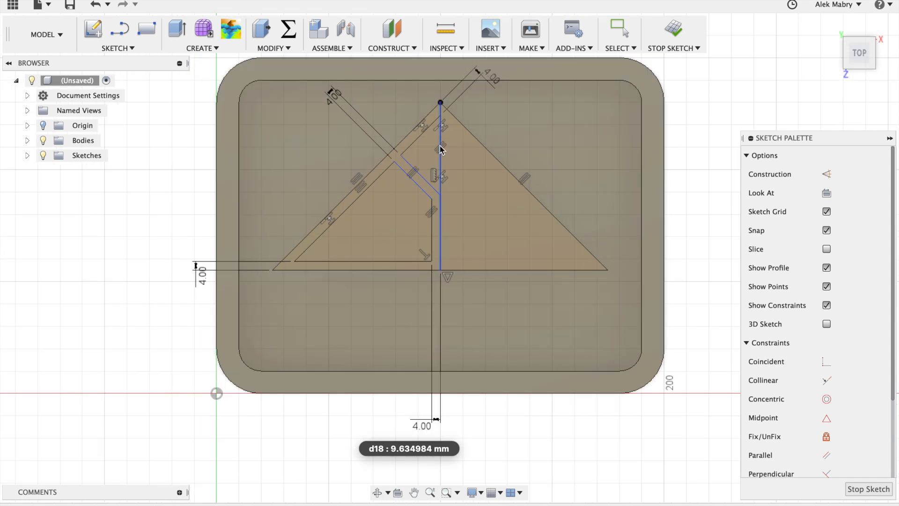
scroll(434, 150, "up", 2)
left_click(619, 29)
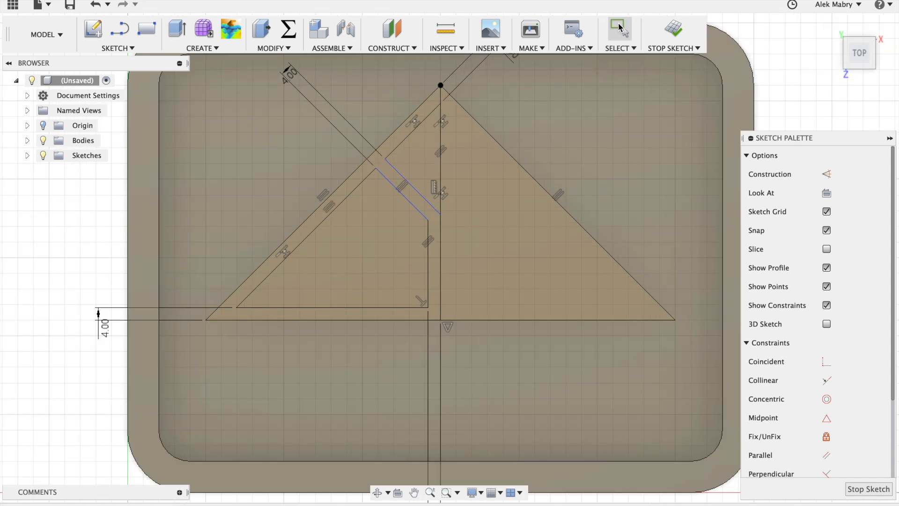
mouse_move(392, 166)
left_mouse_down()
mouse_move(373, 215)
mouse_move(445, 146)
mouse_move(387, 227)
mouse_move(419, 178)
mouse_move(394, 201)
left_mouse_up()
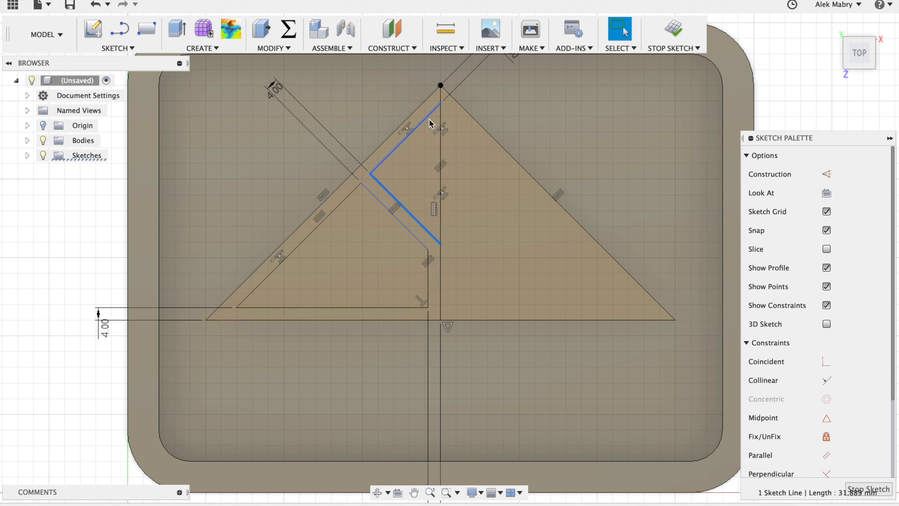
key("Escape")
- Dimension the length of the small triangle's upper slanted side at 22 mm
key("d")
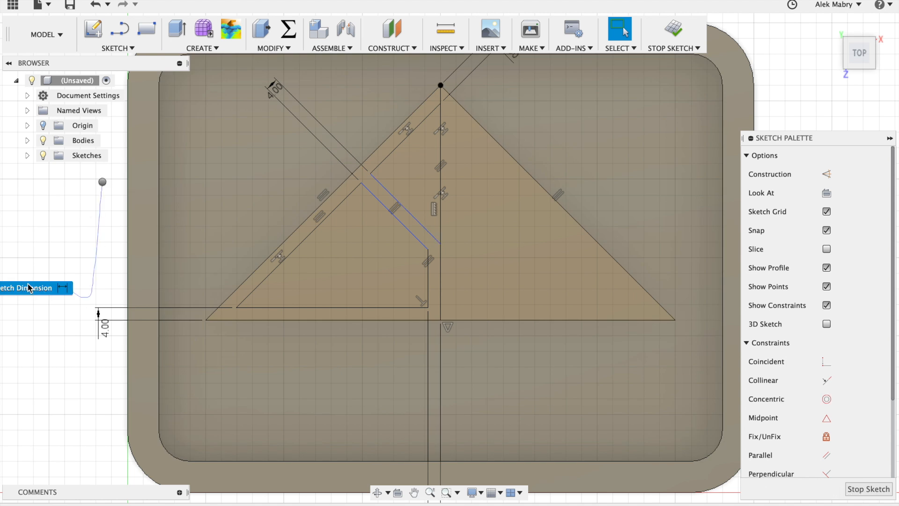
scroll(311, 472, "down", 4)
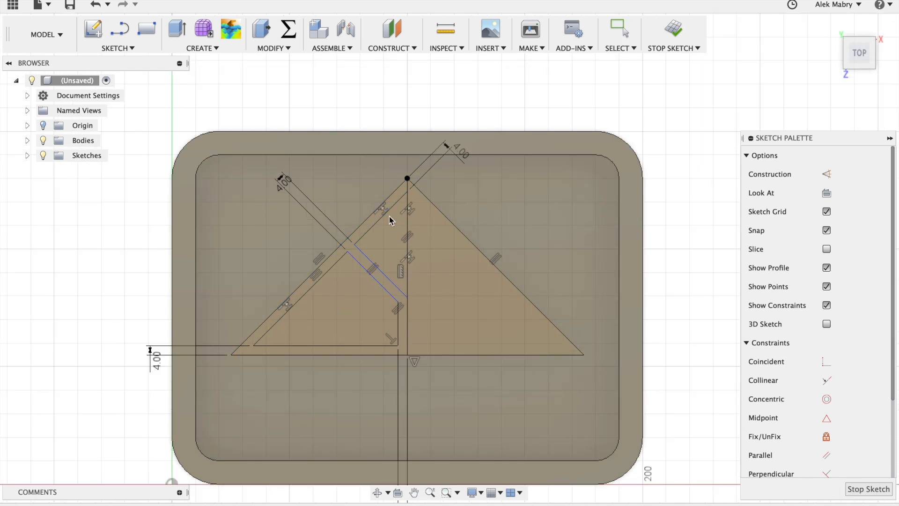
left_click(334, 89)
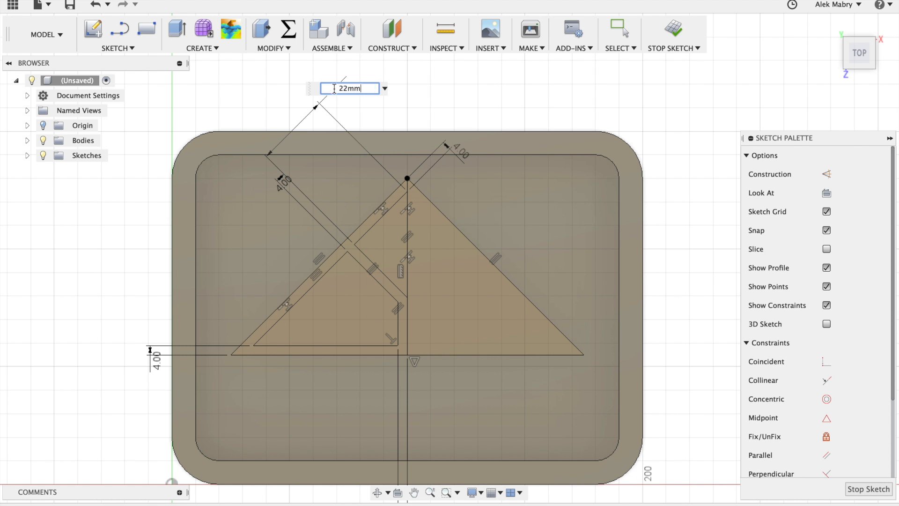
type("22mm")
key("Return")
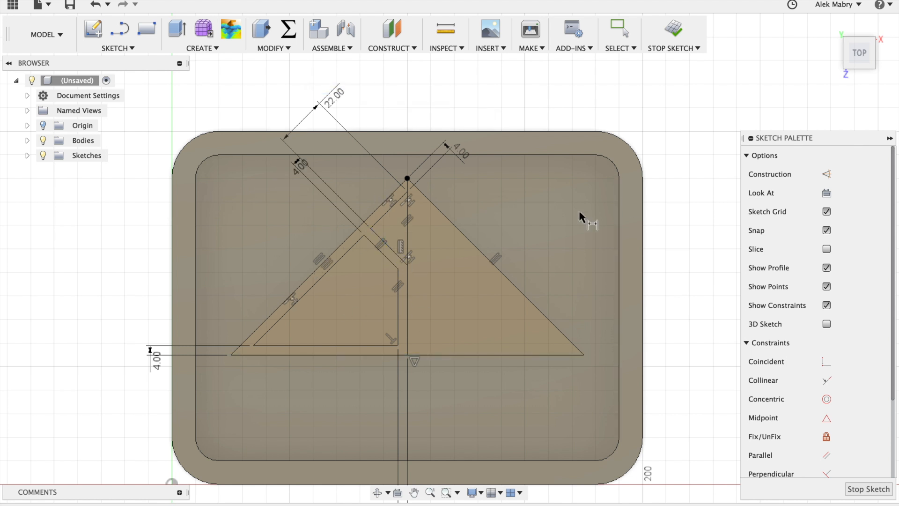
- Finish the sketch and extrude the small triangle and four-sided profiles upward by 0.125 in, joined to the body
left_click(675, 32)
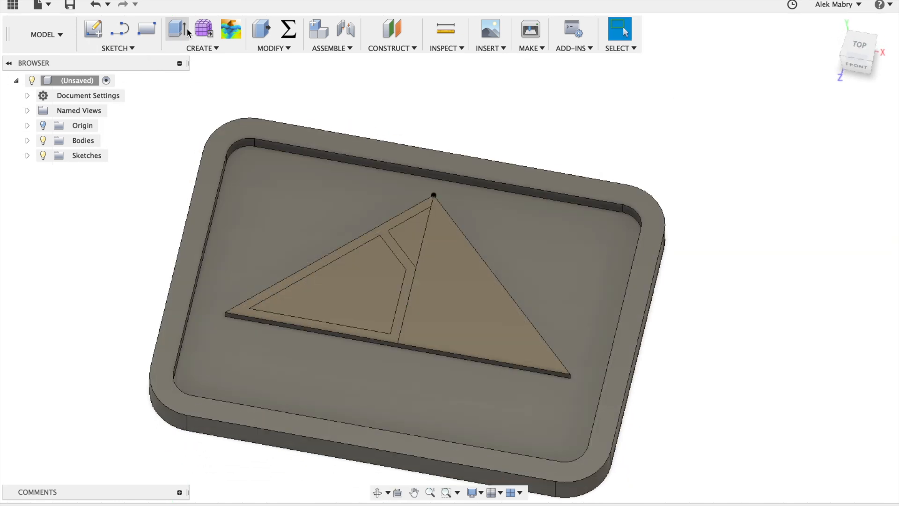
left_click(187, 32)
left_click(355, 300)
left_click(408, 239)
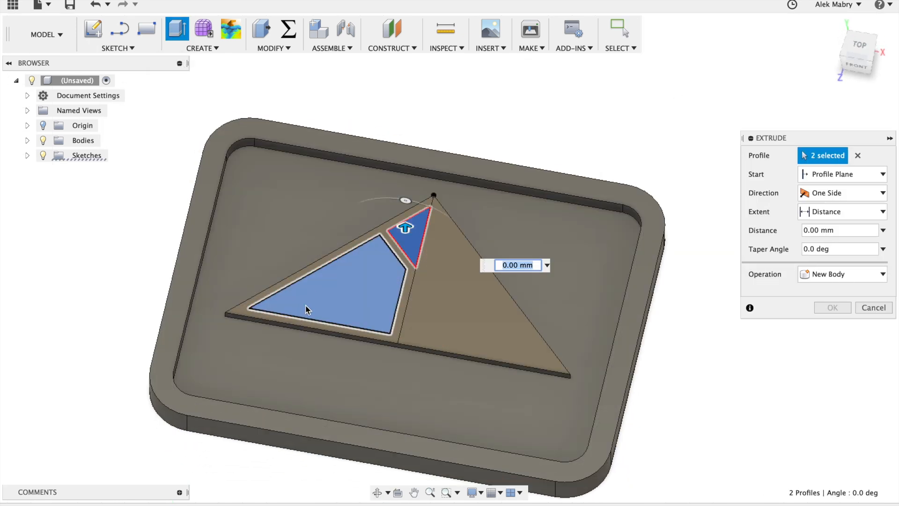
middle_click_drag(373, 374, 394, 307, "shift")
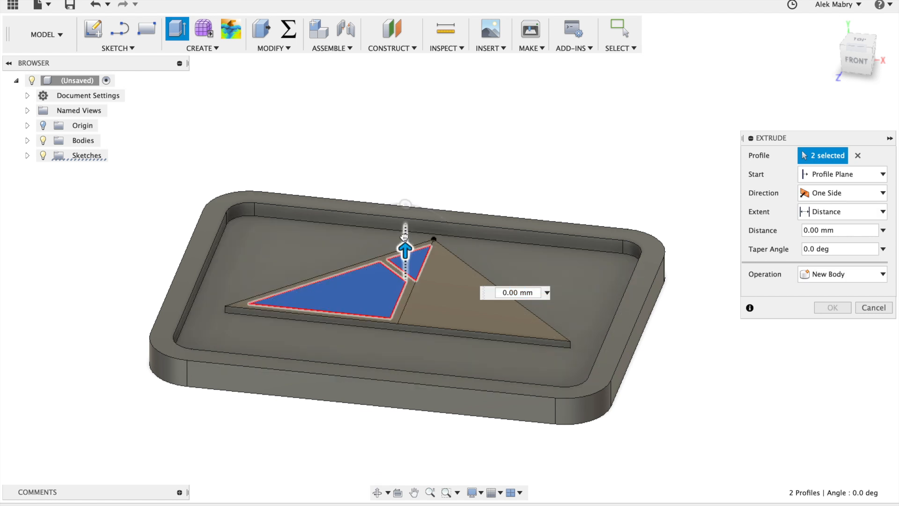
left_click_drag(407, 241, 406, 226)
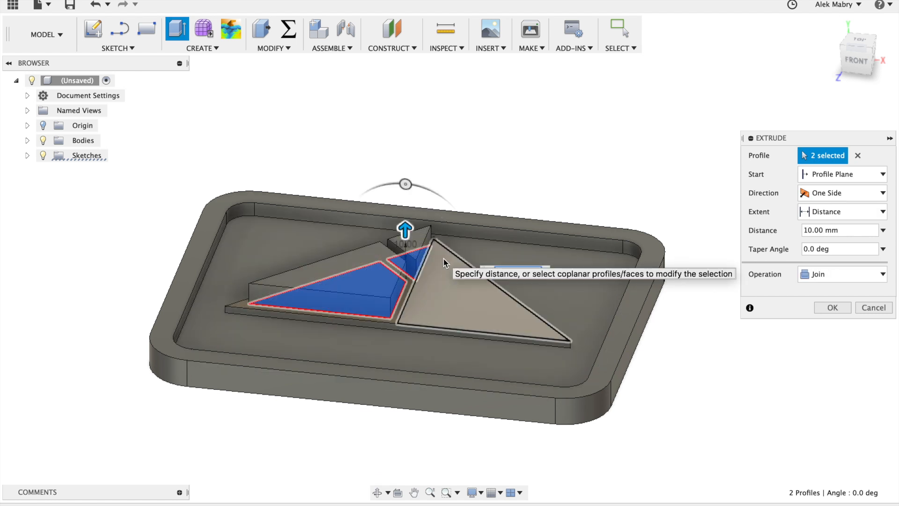
type("0.125in")
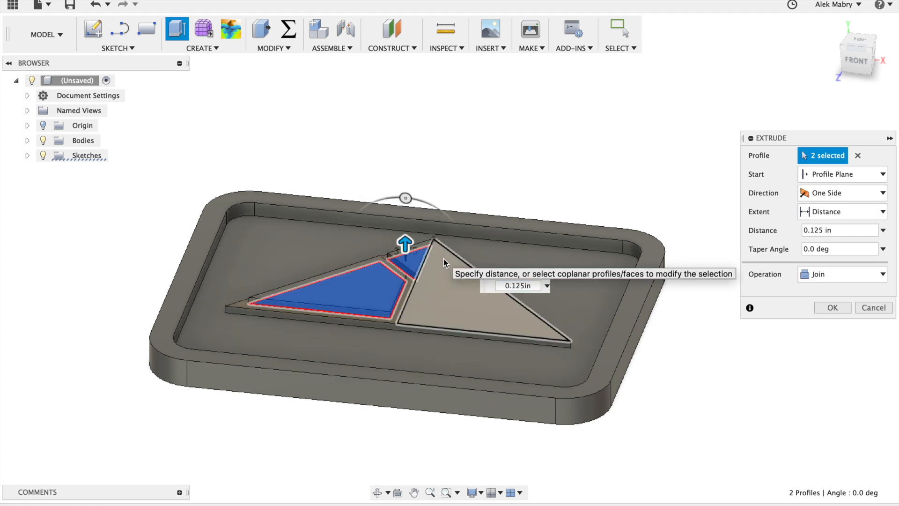
key("Return")
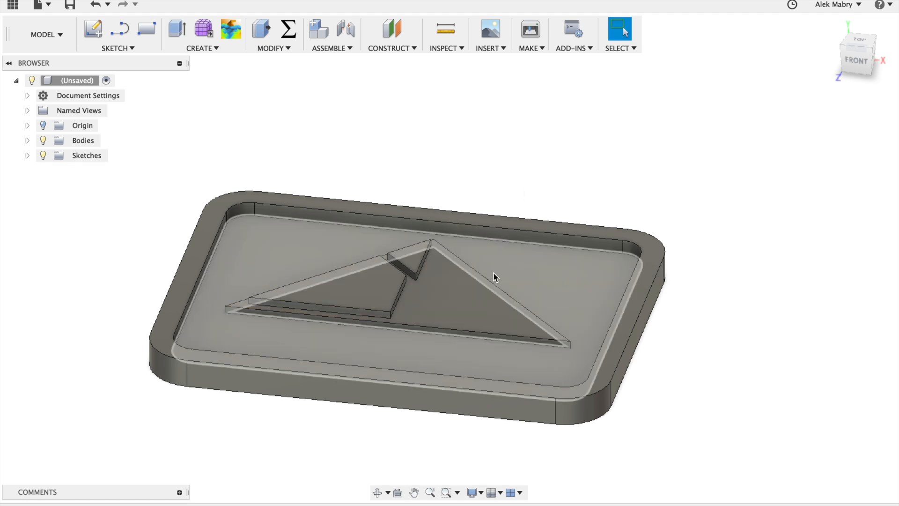
mouse_move(449, 315)
middle_mouse_down("shift")
mouse_move(401, 273)
mouse_move(458, 322)
mouse_move(465, 317)
mouse_move(454, 323)
middle_mouse_up("shift")
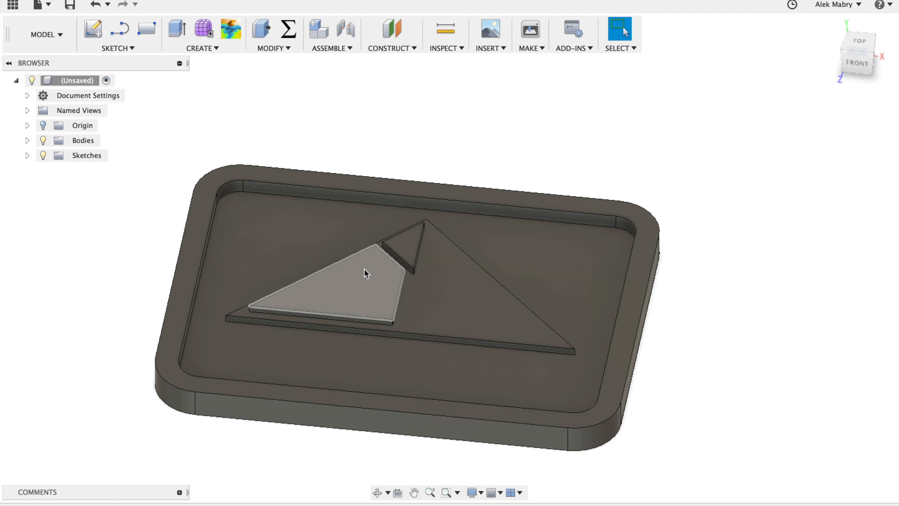
scroll(668, 288, "down", 3)
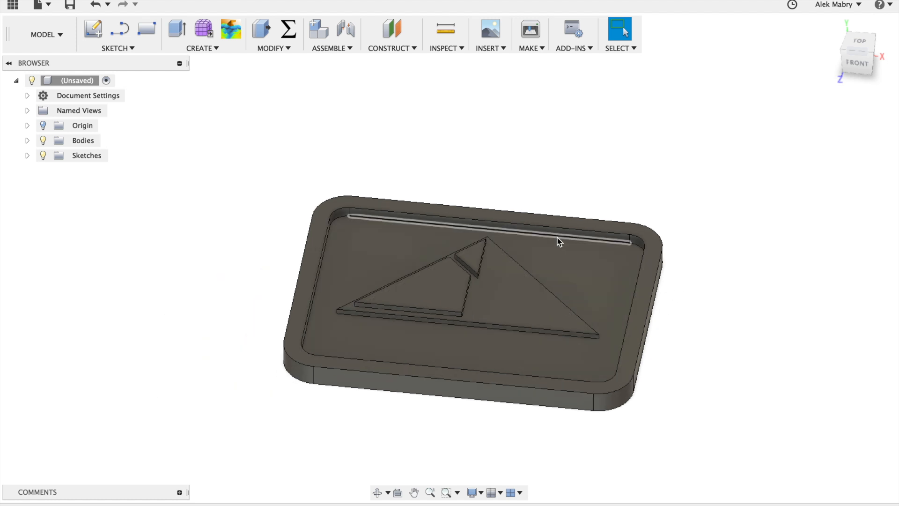
left_click(27, 125)
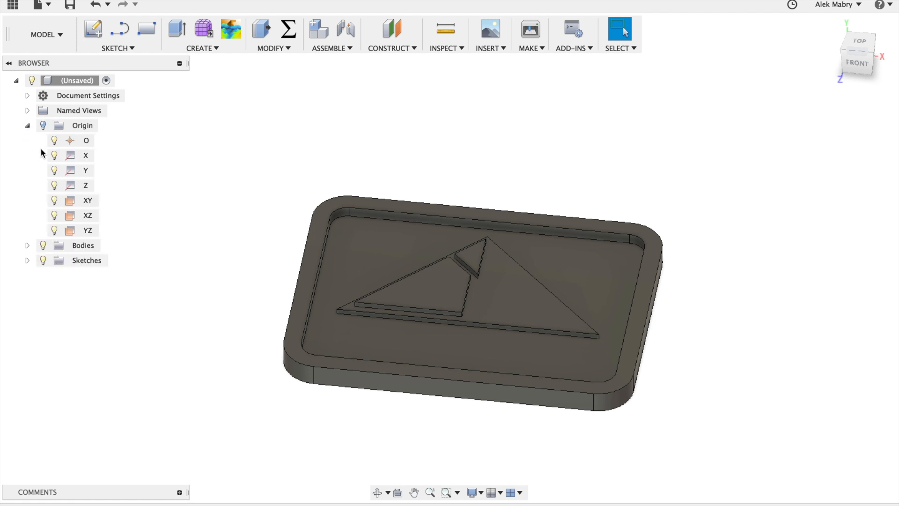
left_click(54, 156)
left_click(54, 156)
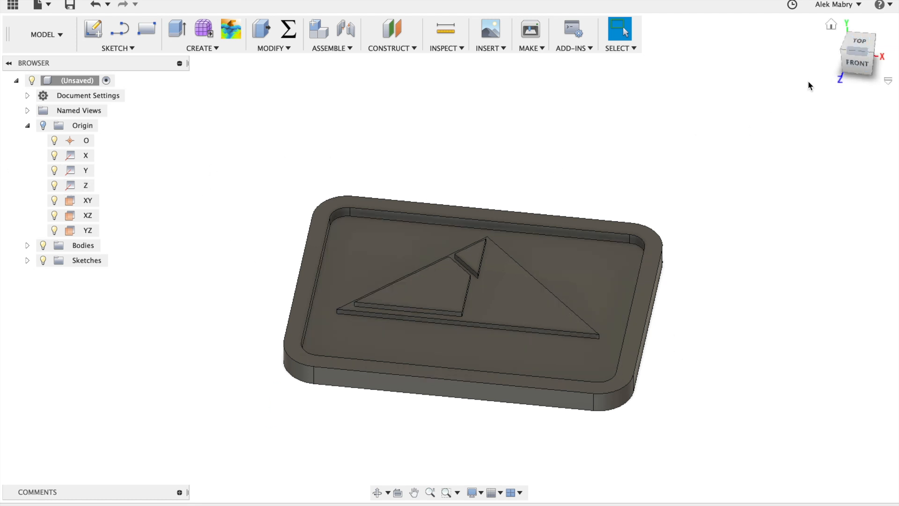
left_click(27, 125)
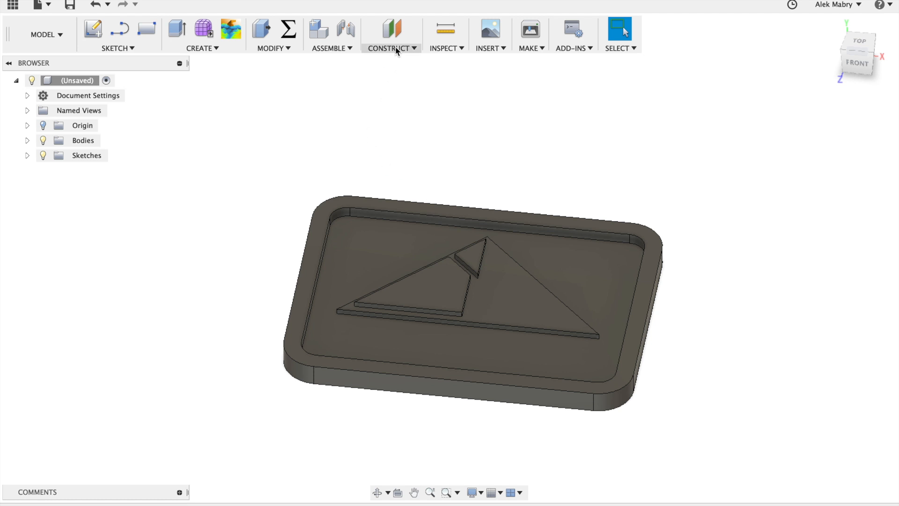
- Create a construction midplane between the plate's two opposite short outer side faces
left_click(411, 48)
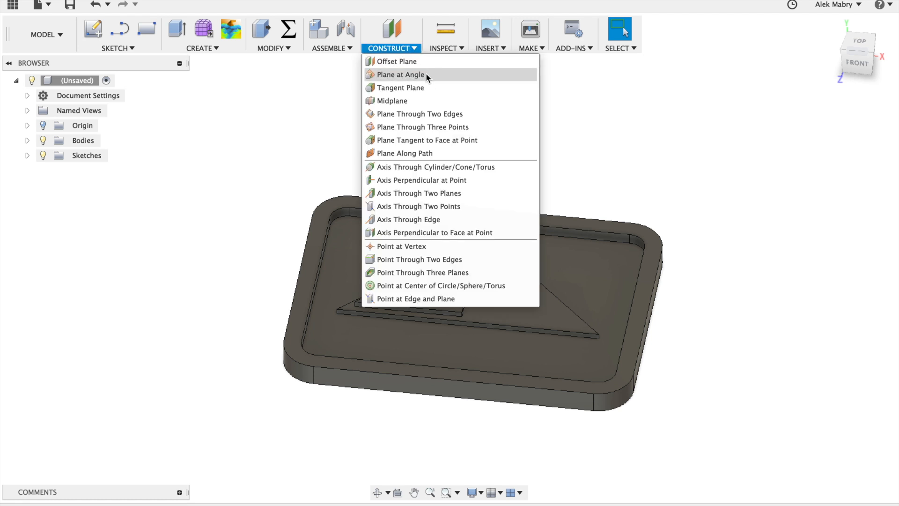
left_click(402, 100)
middle_click_drag(681, 355, 533, 300, "shift")
left_click(643, 347)
left_click(482, 384)
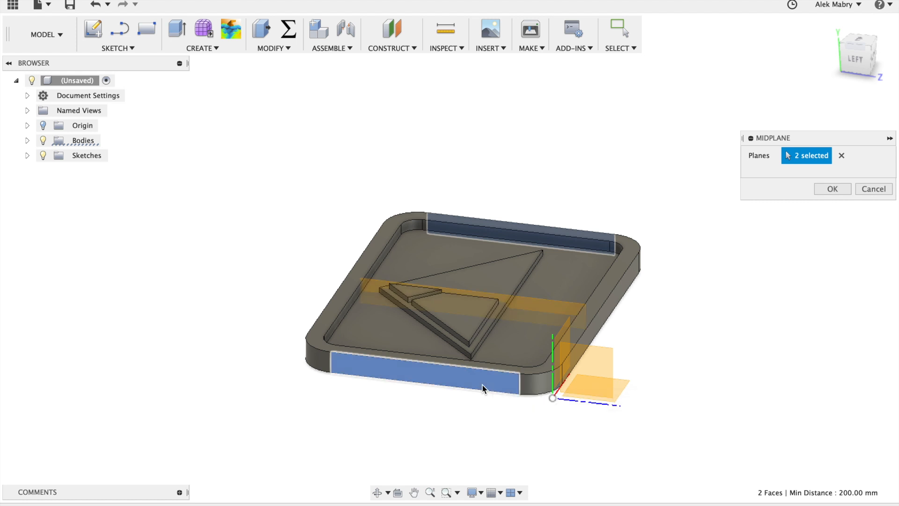
middle_click_drag(521, 317, 465, 289, "shift")
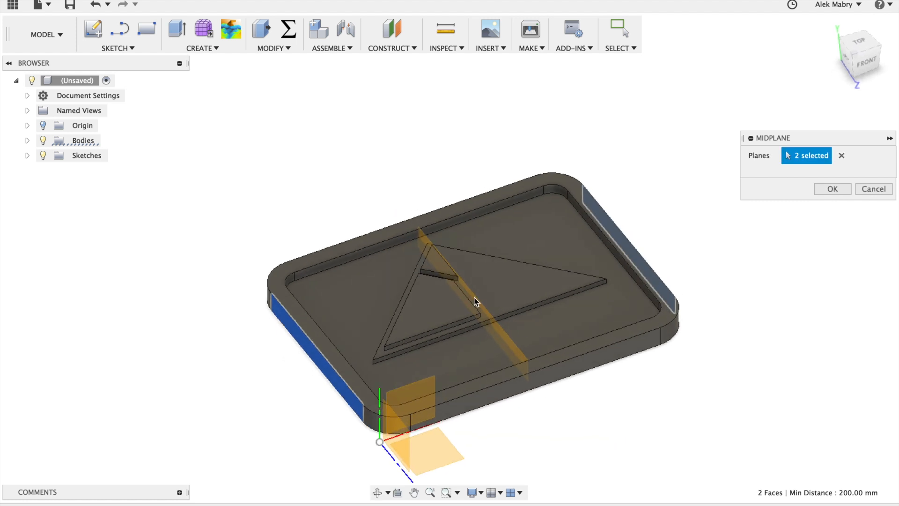
left_click(841, 188)
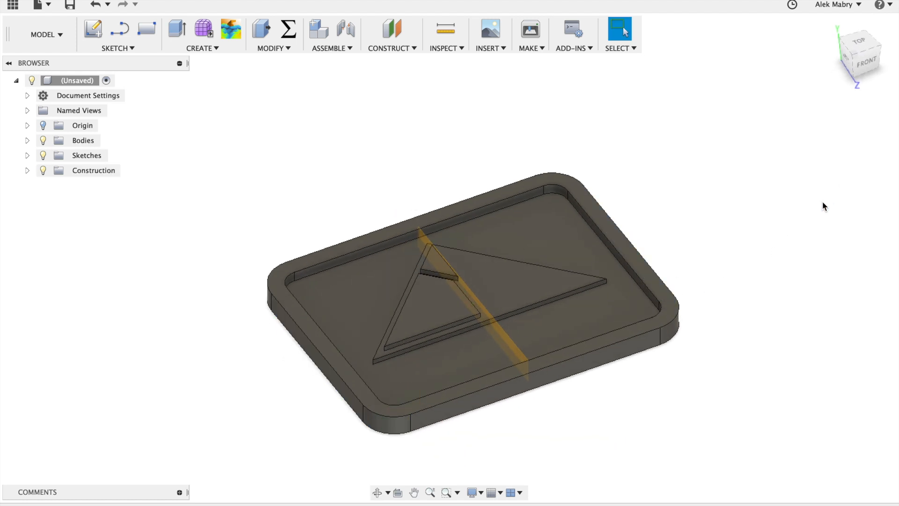
- Mirror the extrusion feature of the small triangle and four-sided profile across the construction midplane, using Features as the pattern type
scroll(656, 264, "up", 3)
scroll(441, 350, "down", 2)
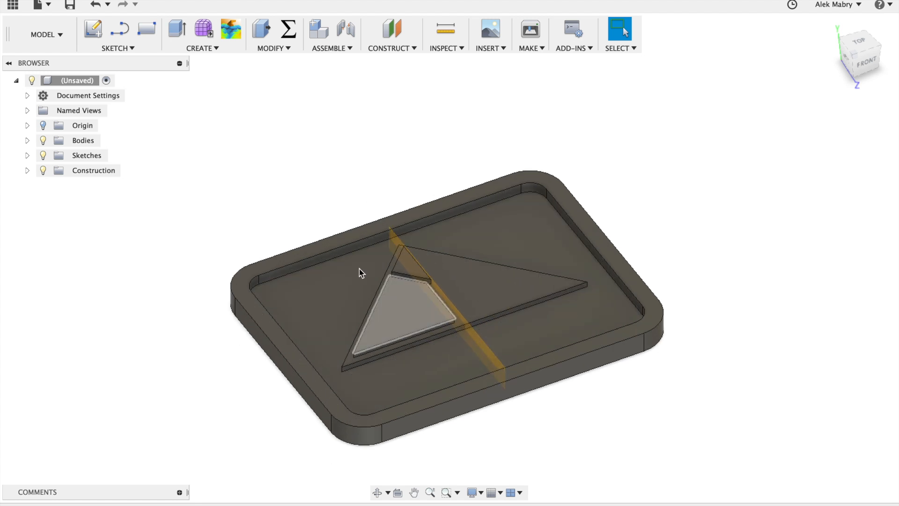
left_click(282, 47)
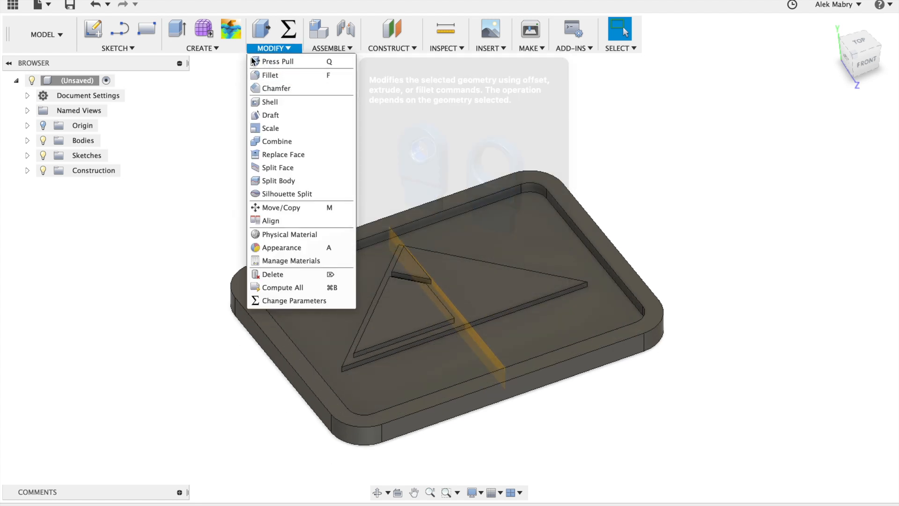
left_click(187, 48)
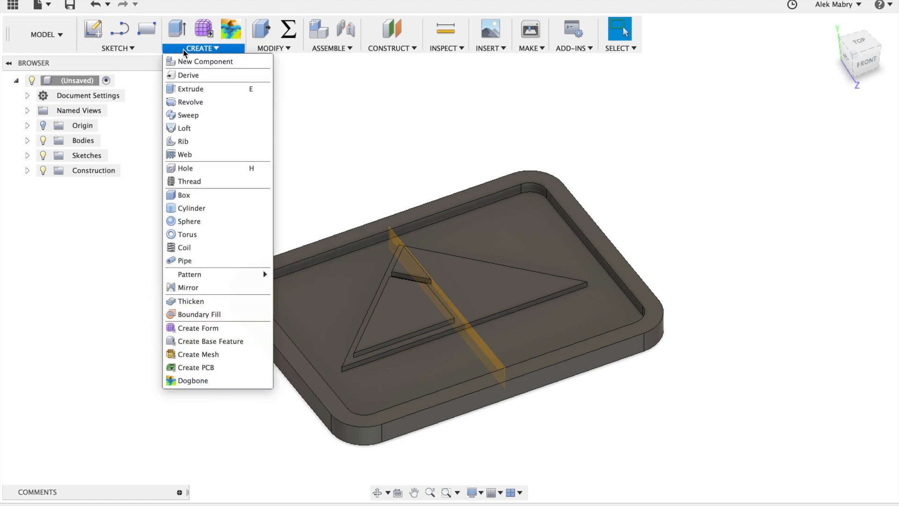
left_click(202, 288)
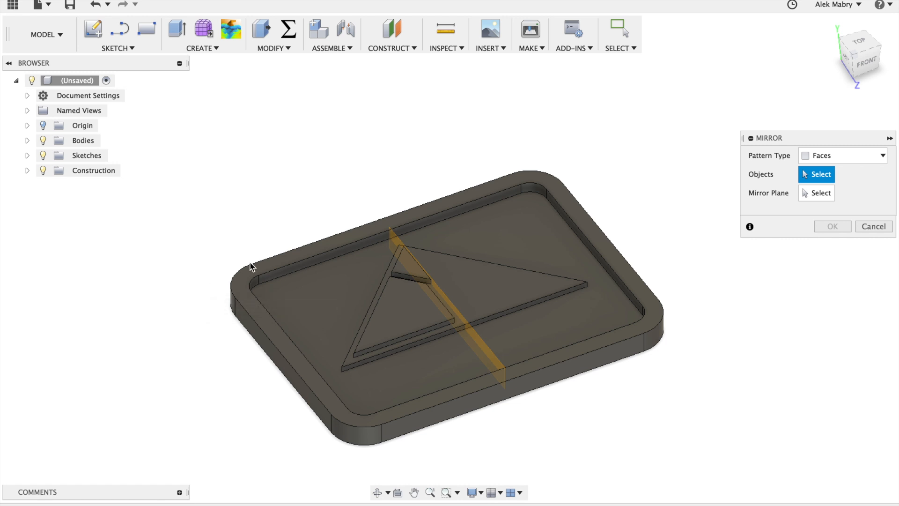
scroll(553, 205, "up", 3)
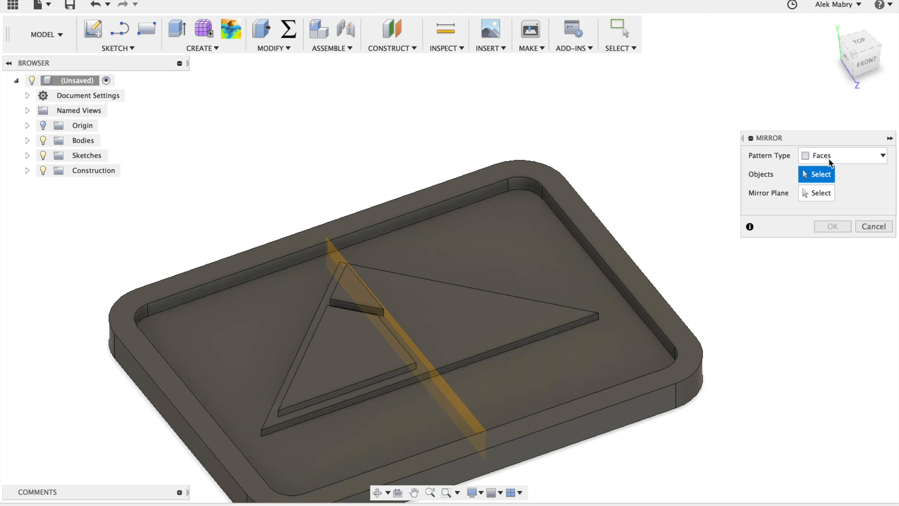
left_click(833, 156)
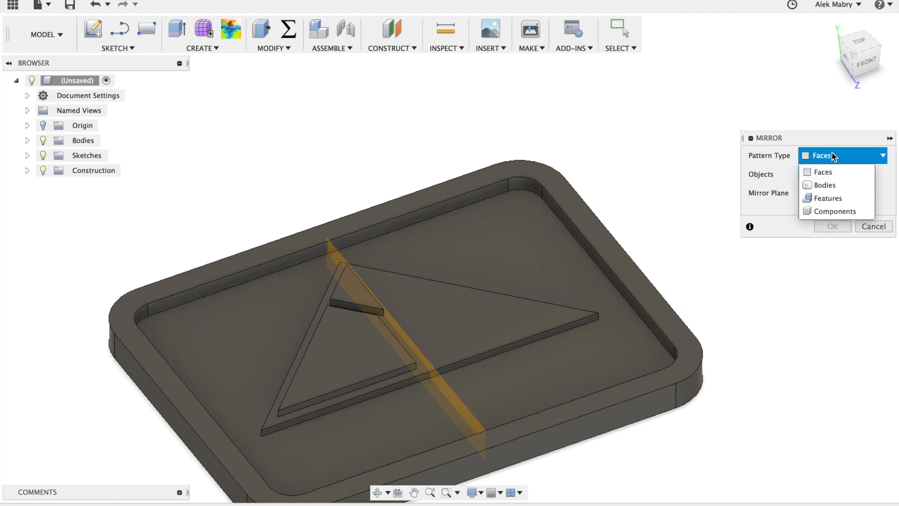
left_click(835, 197)
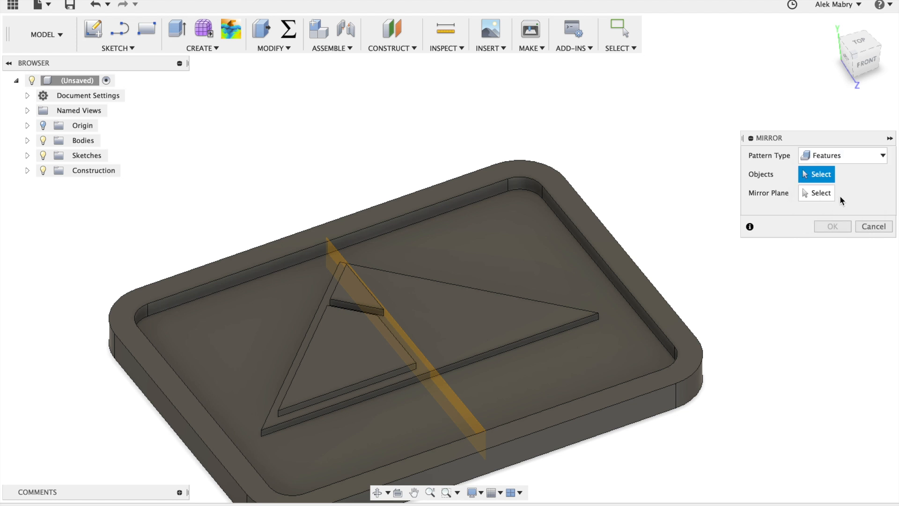
scroll(536, 197, "up", 3)
scroll(534, 216, "down", 4)
scroll(431, 373, "up", 3)
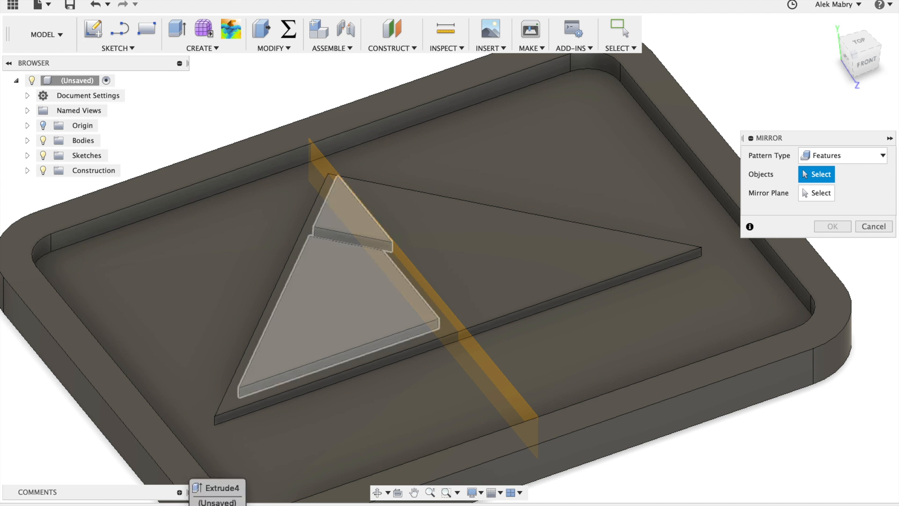
left_click(217, 505)
scroll(328, 405, "up", 3)
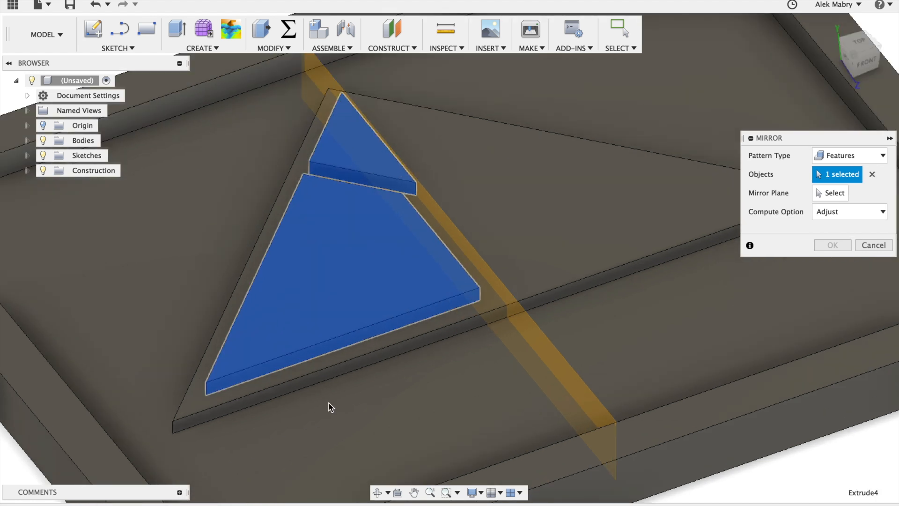
scroll(328, 405, "down", 4)
left_click(832, 193)
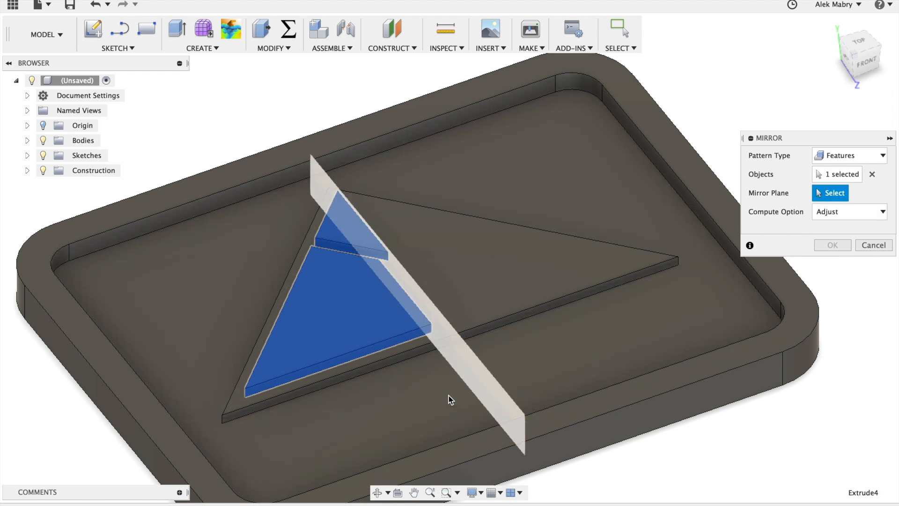
left_click(468, 359)
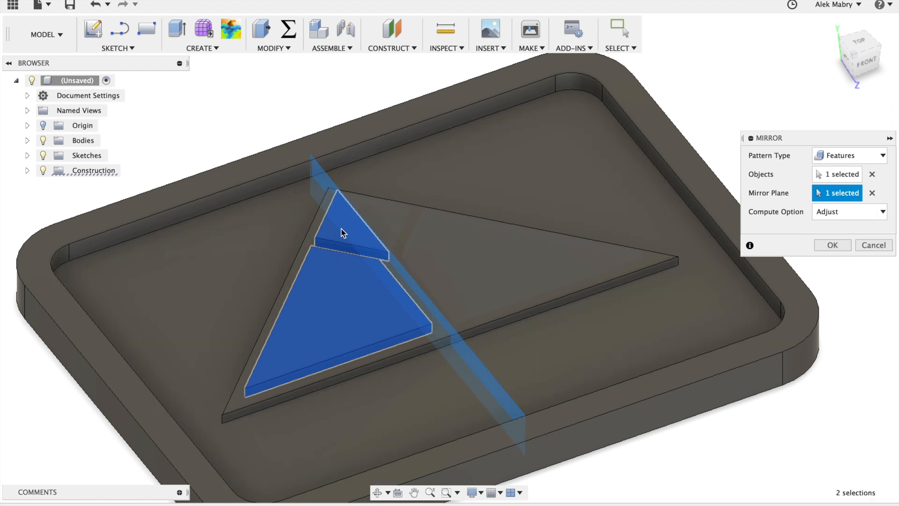
left_click(833, 245)
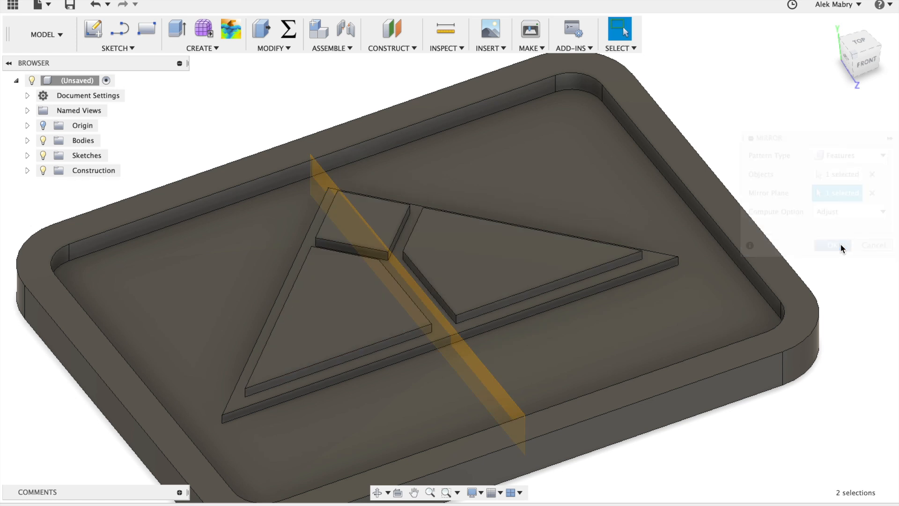
- Edit the triangle sketch and set the gap between the small triangle and the four-sided profile to 8 mm
scroll(731, 330, "up", 5)
scroll(732, 330, "down", 5)
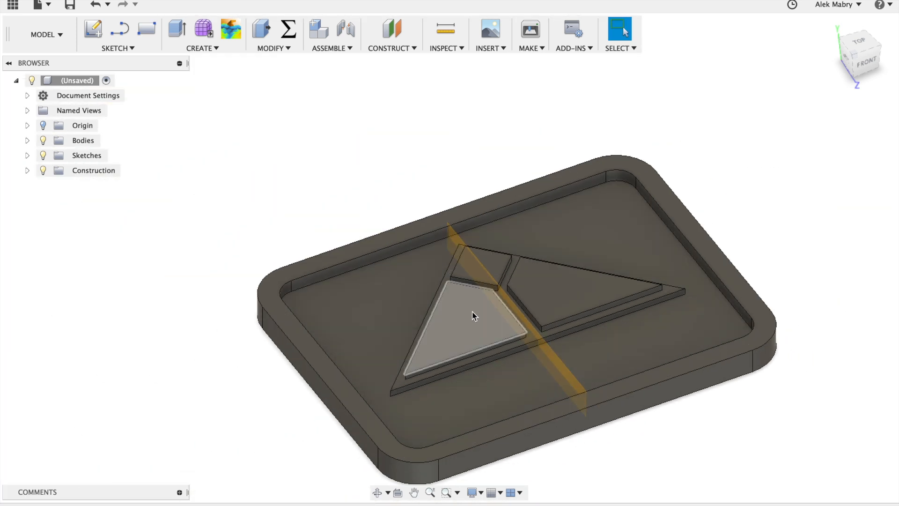
middle_click_drag(715, 234, 733, 250, "shift")
middle_click_drag(749, 316, 717, 220)
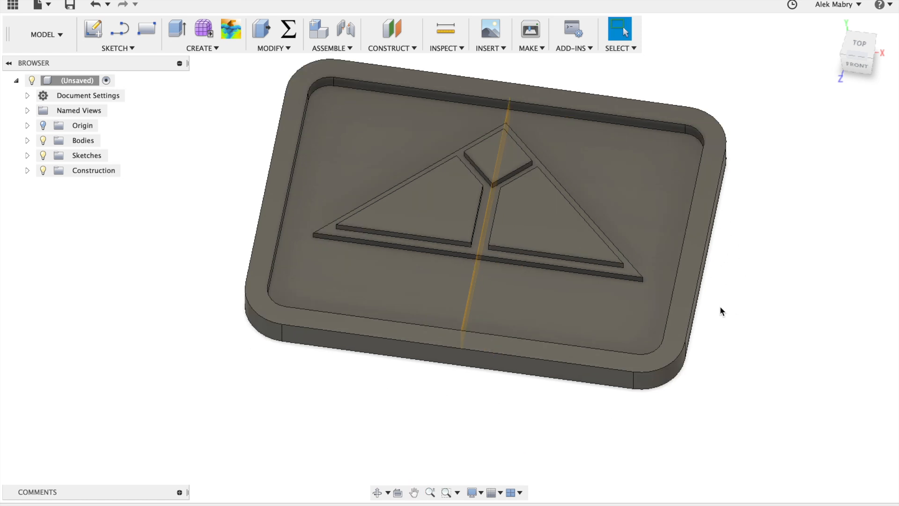
mouse_move(731, 280)
middle_mouse_down("shift")
mouse_move(713, 268)
mouse_move(722, 297)
middle_mouse_up("shift")
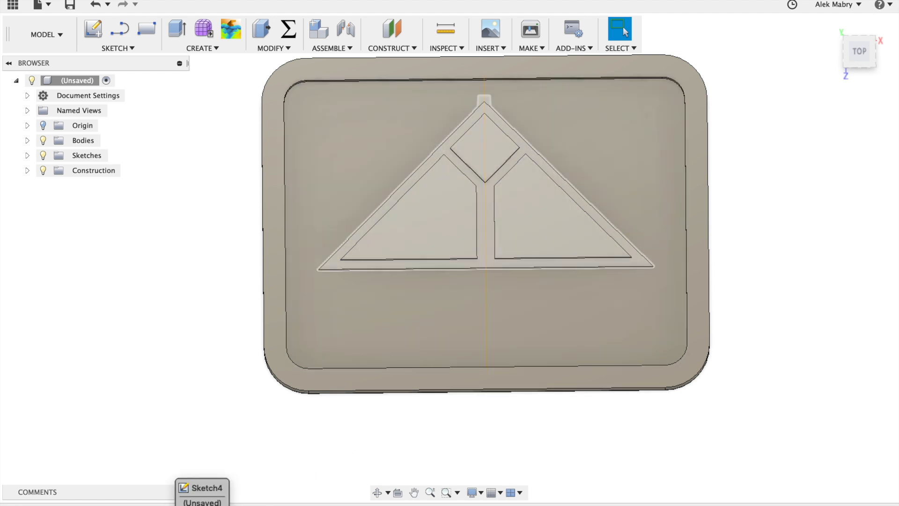
right_click(202, 501)
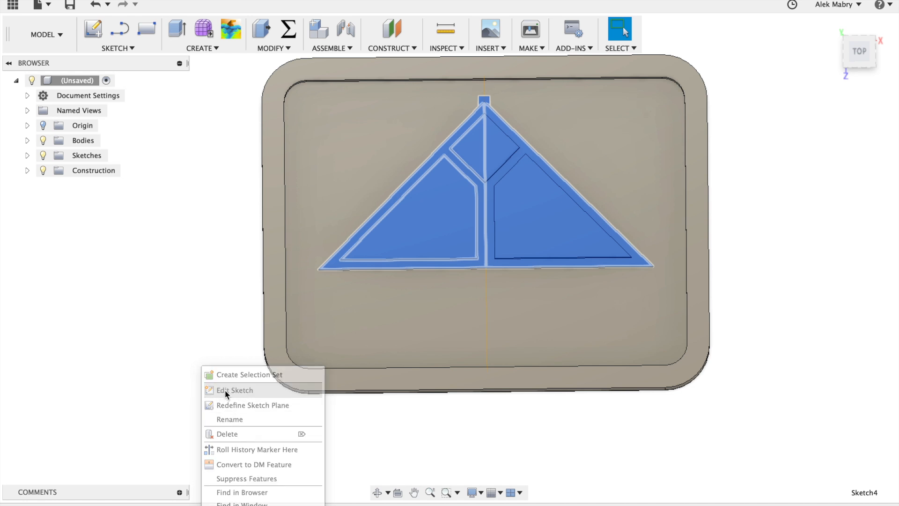
left_click(225, 389)
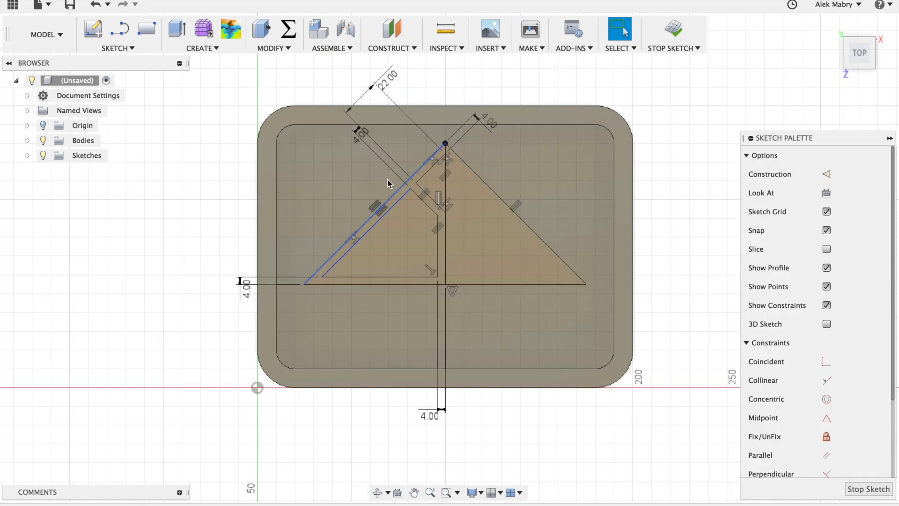
double_click(361, 135)
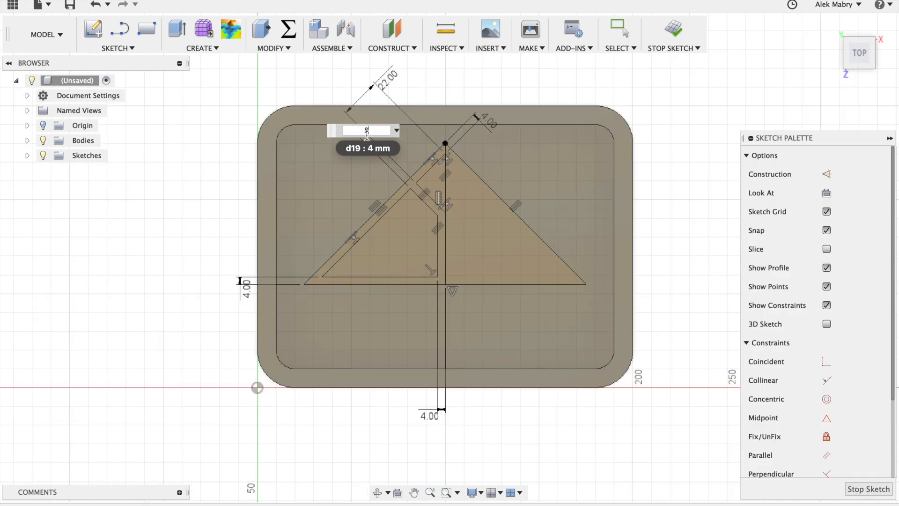
key("Return")
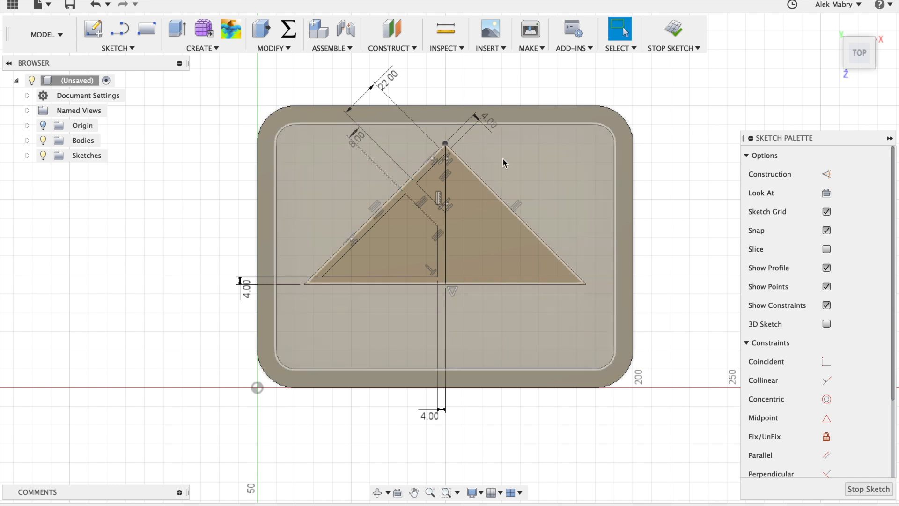
- Set the gap between the large triangle's slanted side and the inner profiles to 8 mm
left_click(494, 125)
left_click(525, 89)
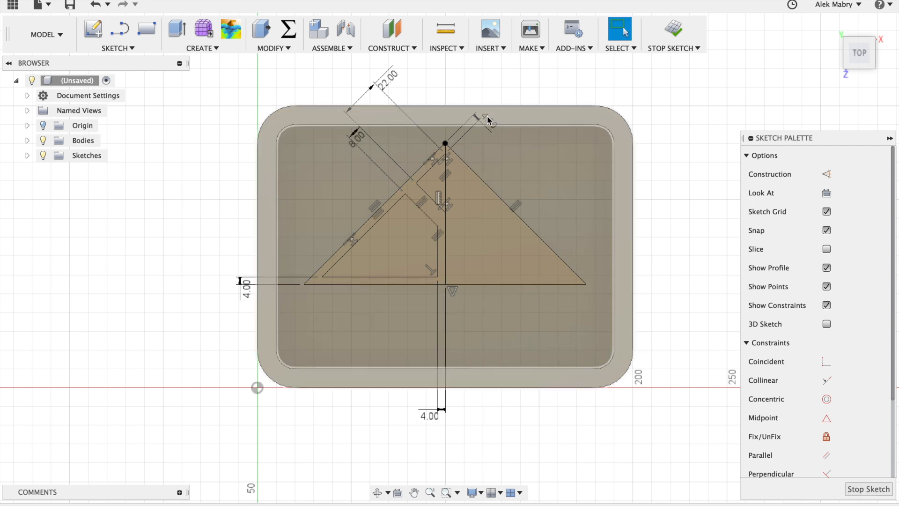
scroll(459, 121, "up", 3)
scroll(447, 125, "down", 3)
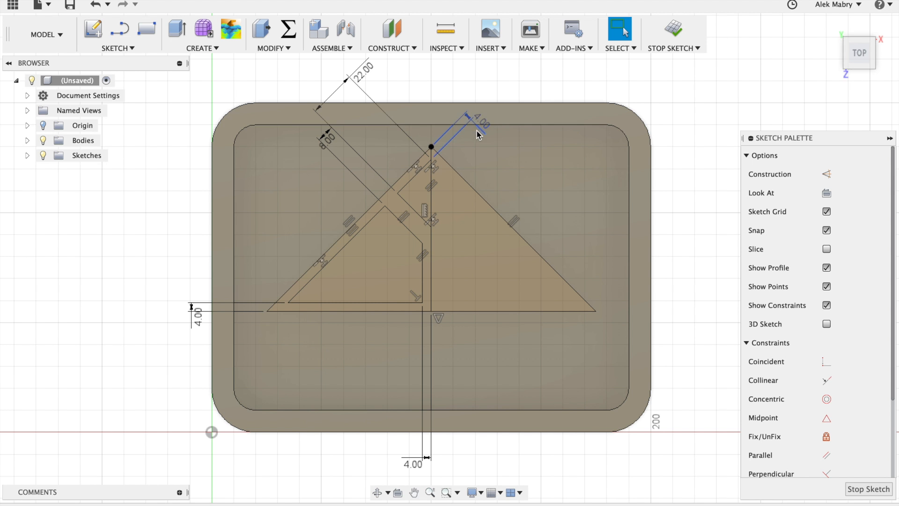
double_click(484, 136)
type("8mm")
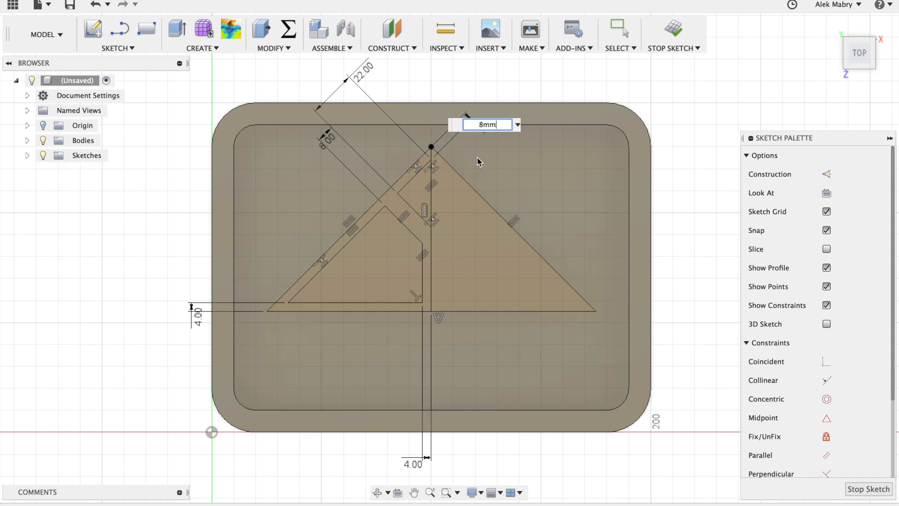
key("Return")
- Set the gap between the four-sided profile and the large triangle's base to 8 mm, and finish the sketch
double_click(197, 327)
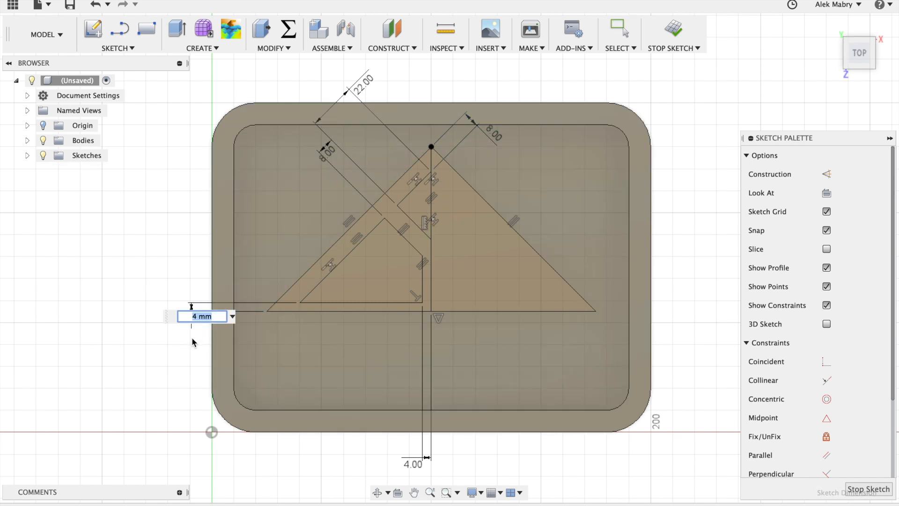
type("8mm")
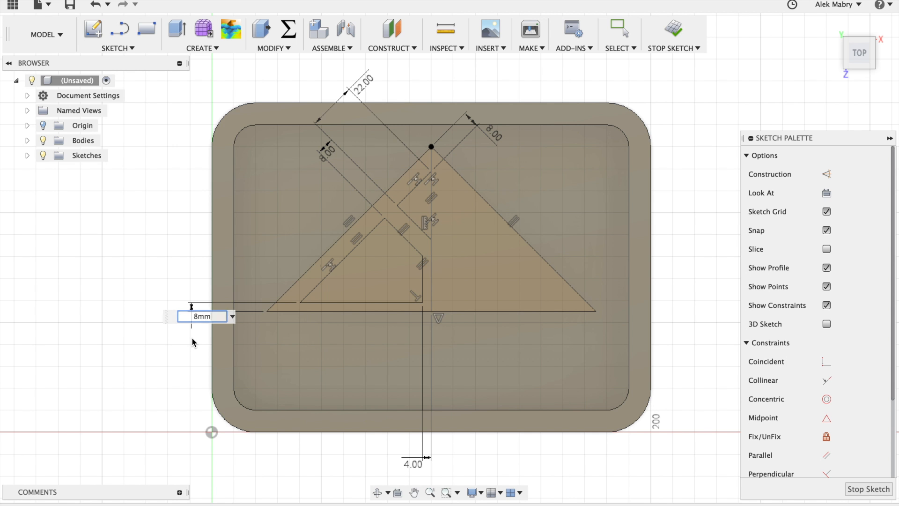
key("Return")
left_click(676, 33)
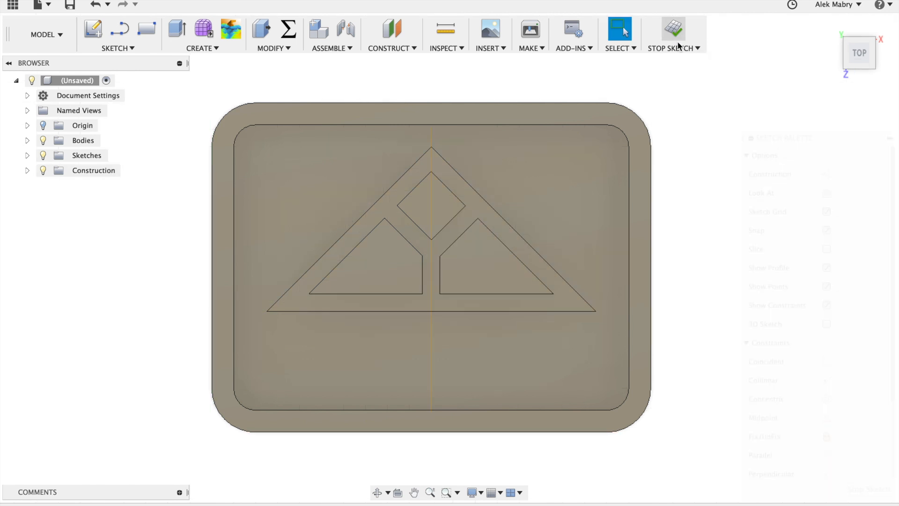
- Roll the design history back to the plain rounded plate and forward to the newest feature to review the build sequence
scroll(698, 229, "up", 3)
scroll(699, 235, "down", 4)
scroll(433, 246, "up", 2)
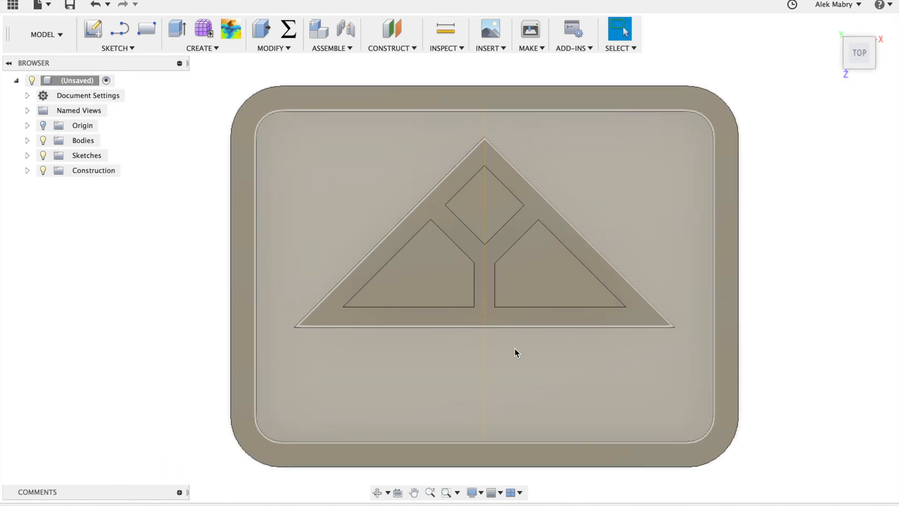
middle_click_drag(541, 404, 536, 335, "shift")
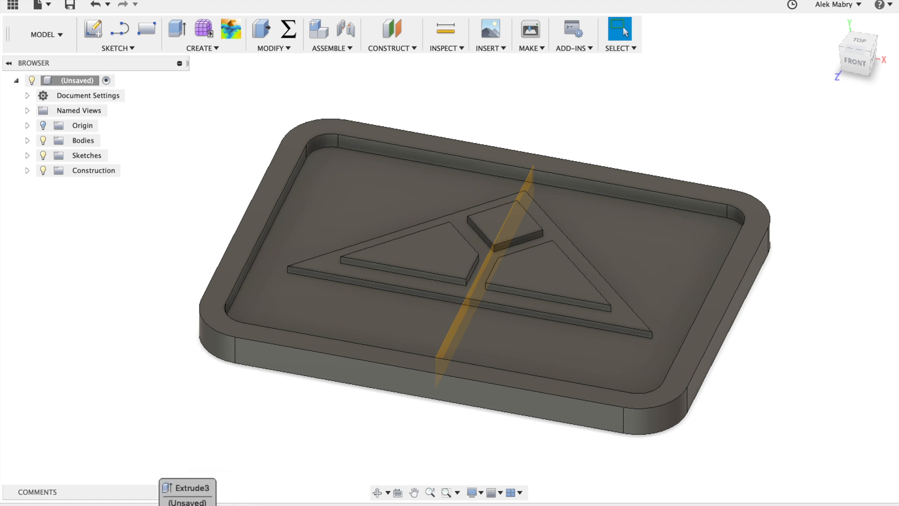
left_click_drag(227, 505, 165, 505)
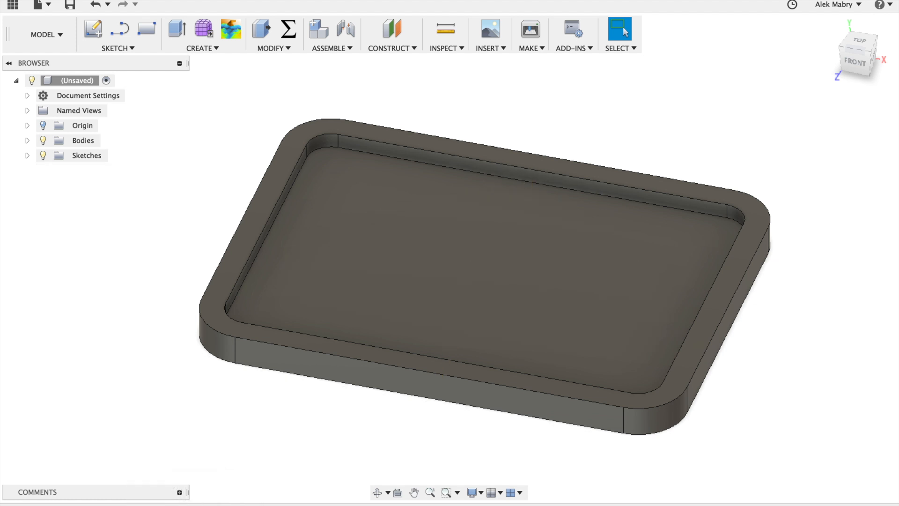
left_click_drag(164, 505, 133, 505)
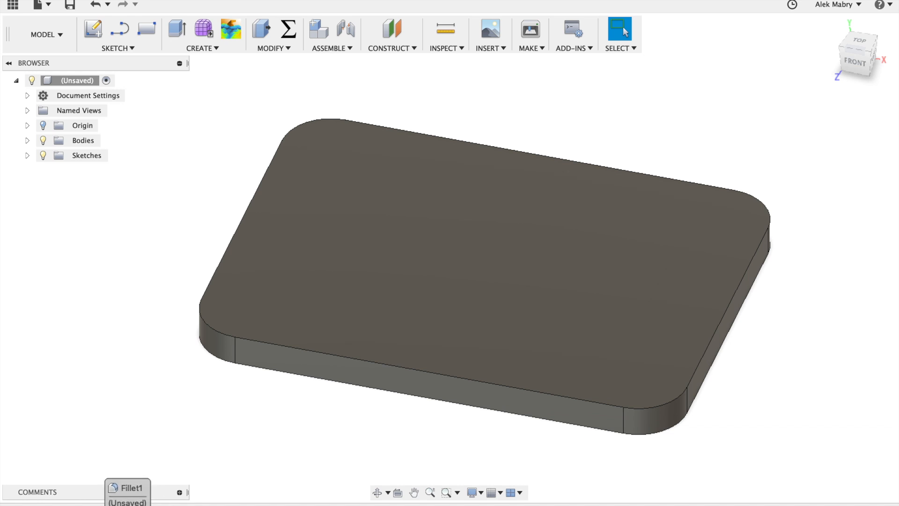
left_click_drag(232, 505, 256, 504)
scroll(378, 365, "up", 3)
scroll(357, 368, "down", 4)
scroll(358, 368, "up", 3)
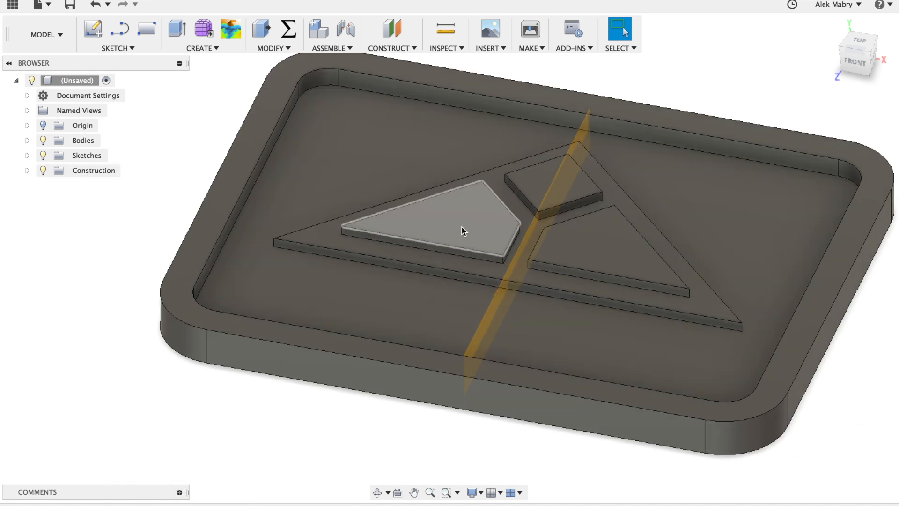
- Edit the inner profiles' extrusion, adjust its height freehand as a test, and set the distance back to 0.125 in
right_click(218, 505)
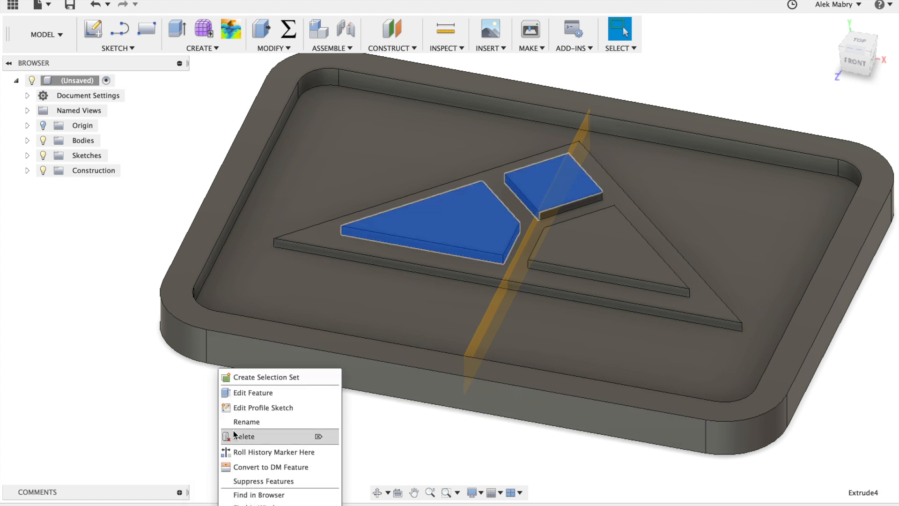
left_click(242, 393)
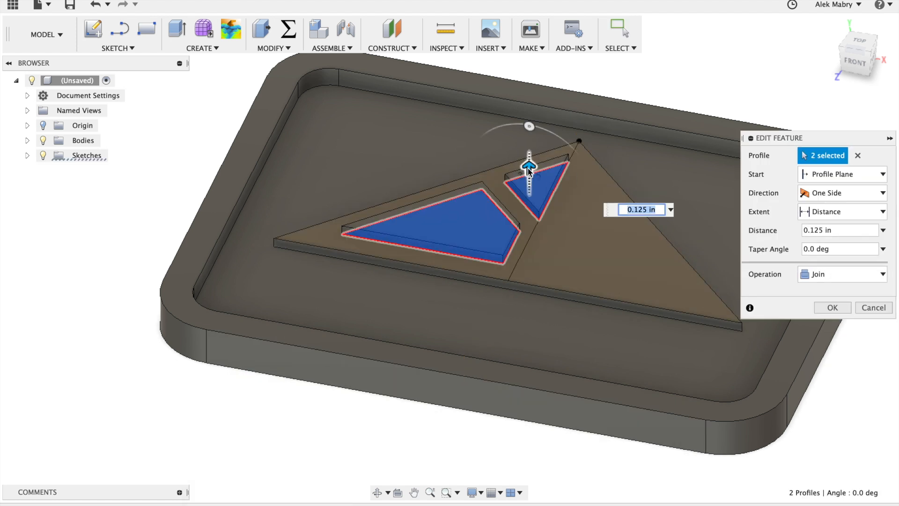
left_click_drag(529, 161, 525, 144)
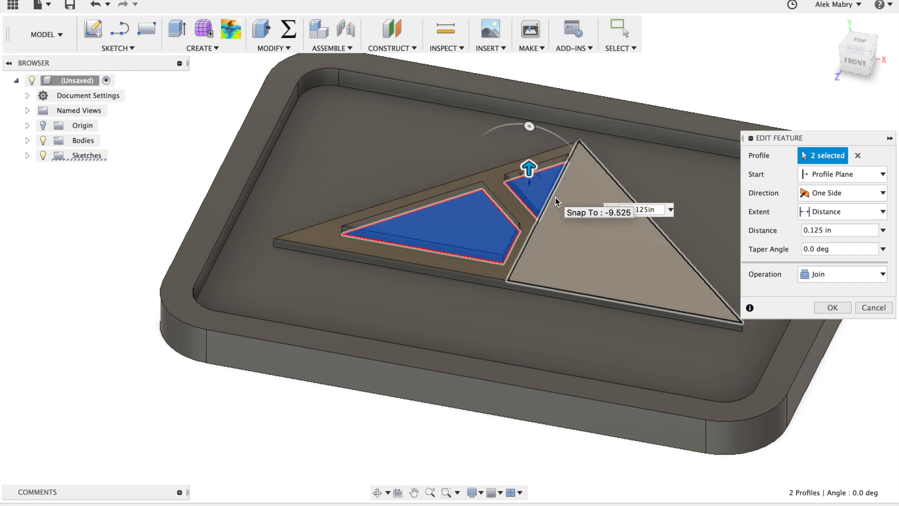
key("Return")
scroll(297, 249, "up", 5)
scroll(297, 249, "down", 5)
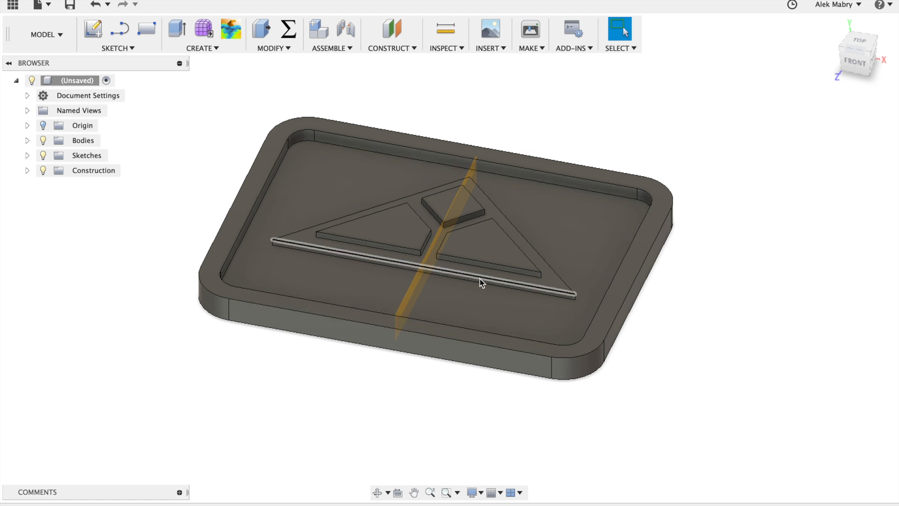
- Save the design as Cyberdyne in the master location of the 2017 Robot project, and switch to the desktop
left_click(68, 5)
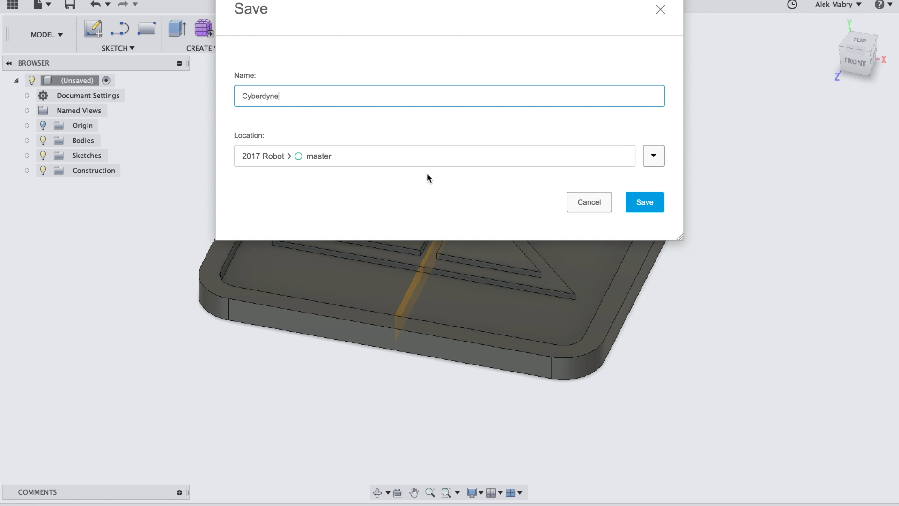
left_click(646, 201)
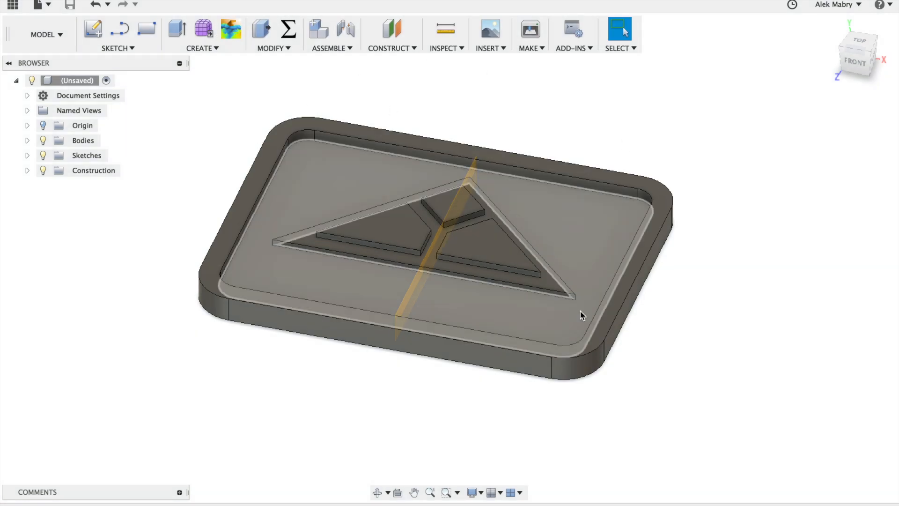
key("ctrl+Right")
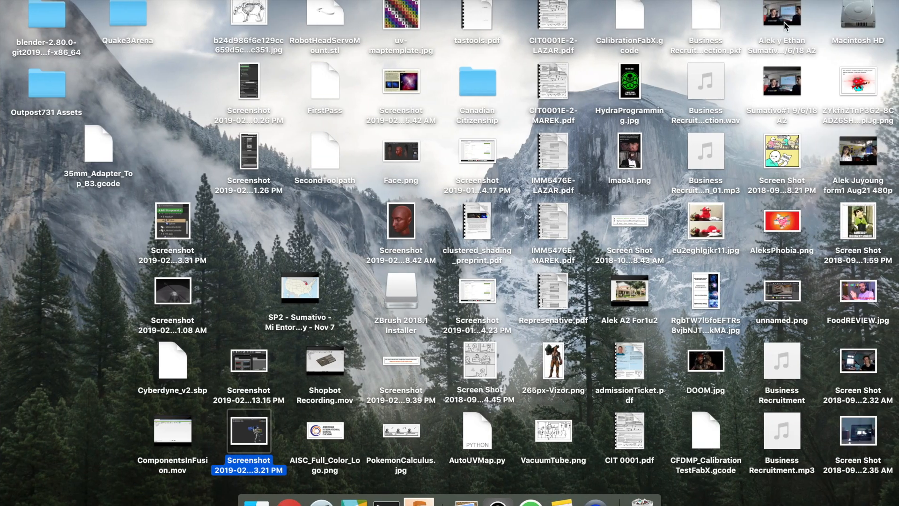